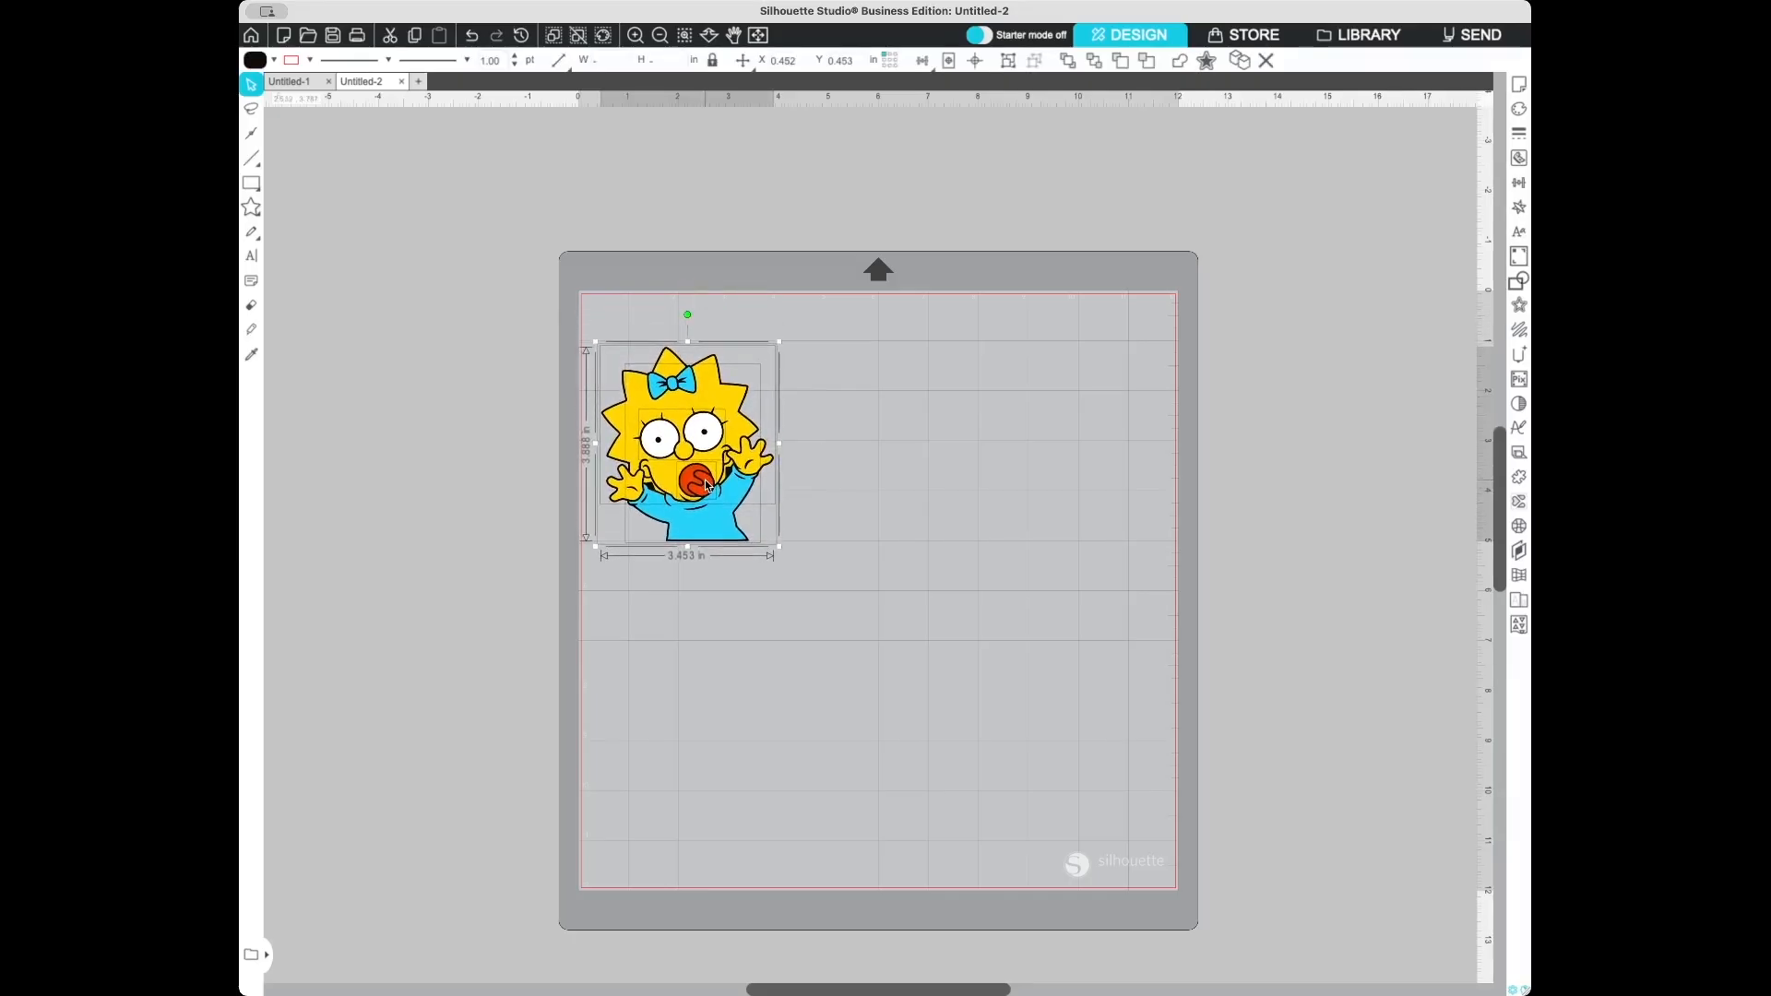
- Draw a small star above the image's upper-left corner and fill it black
{"action": "left_click", "coordinate": [903, 501]}
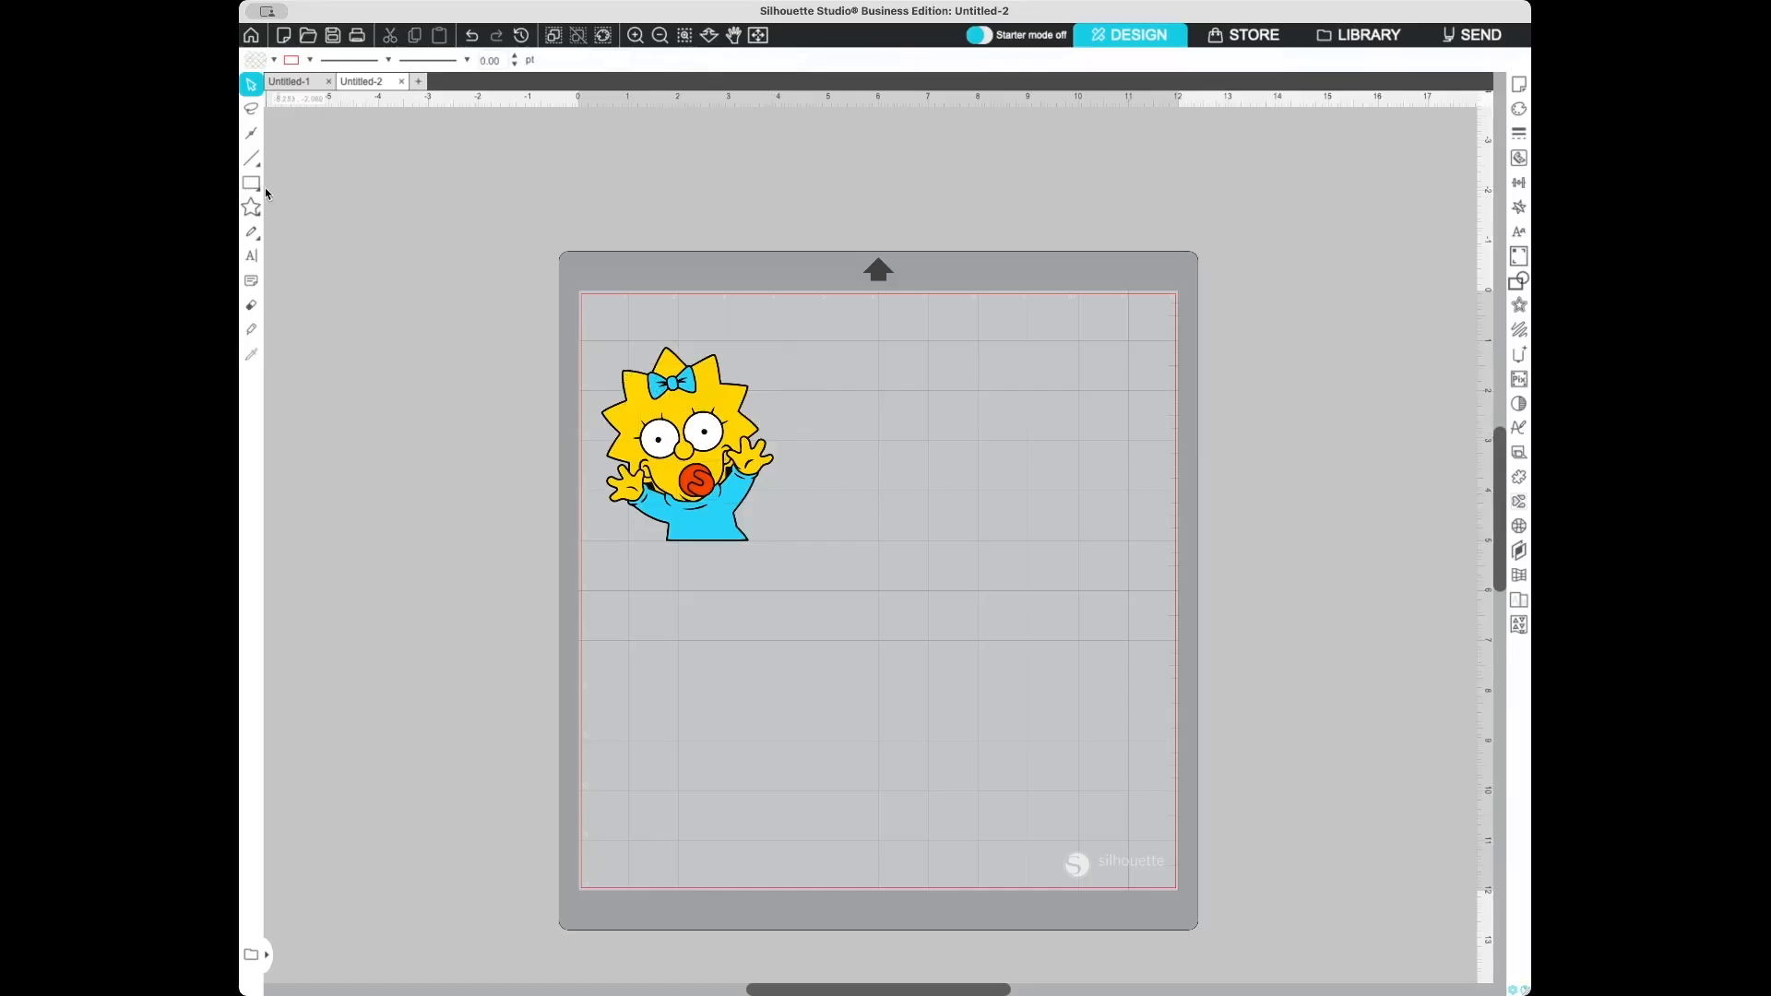
{"action": "left_click", "coordinate": [245, 215]}
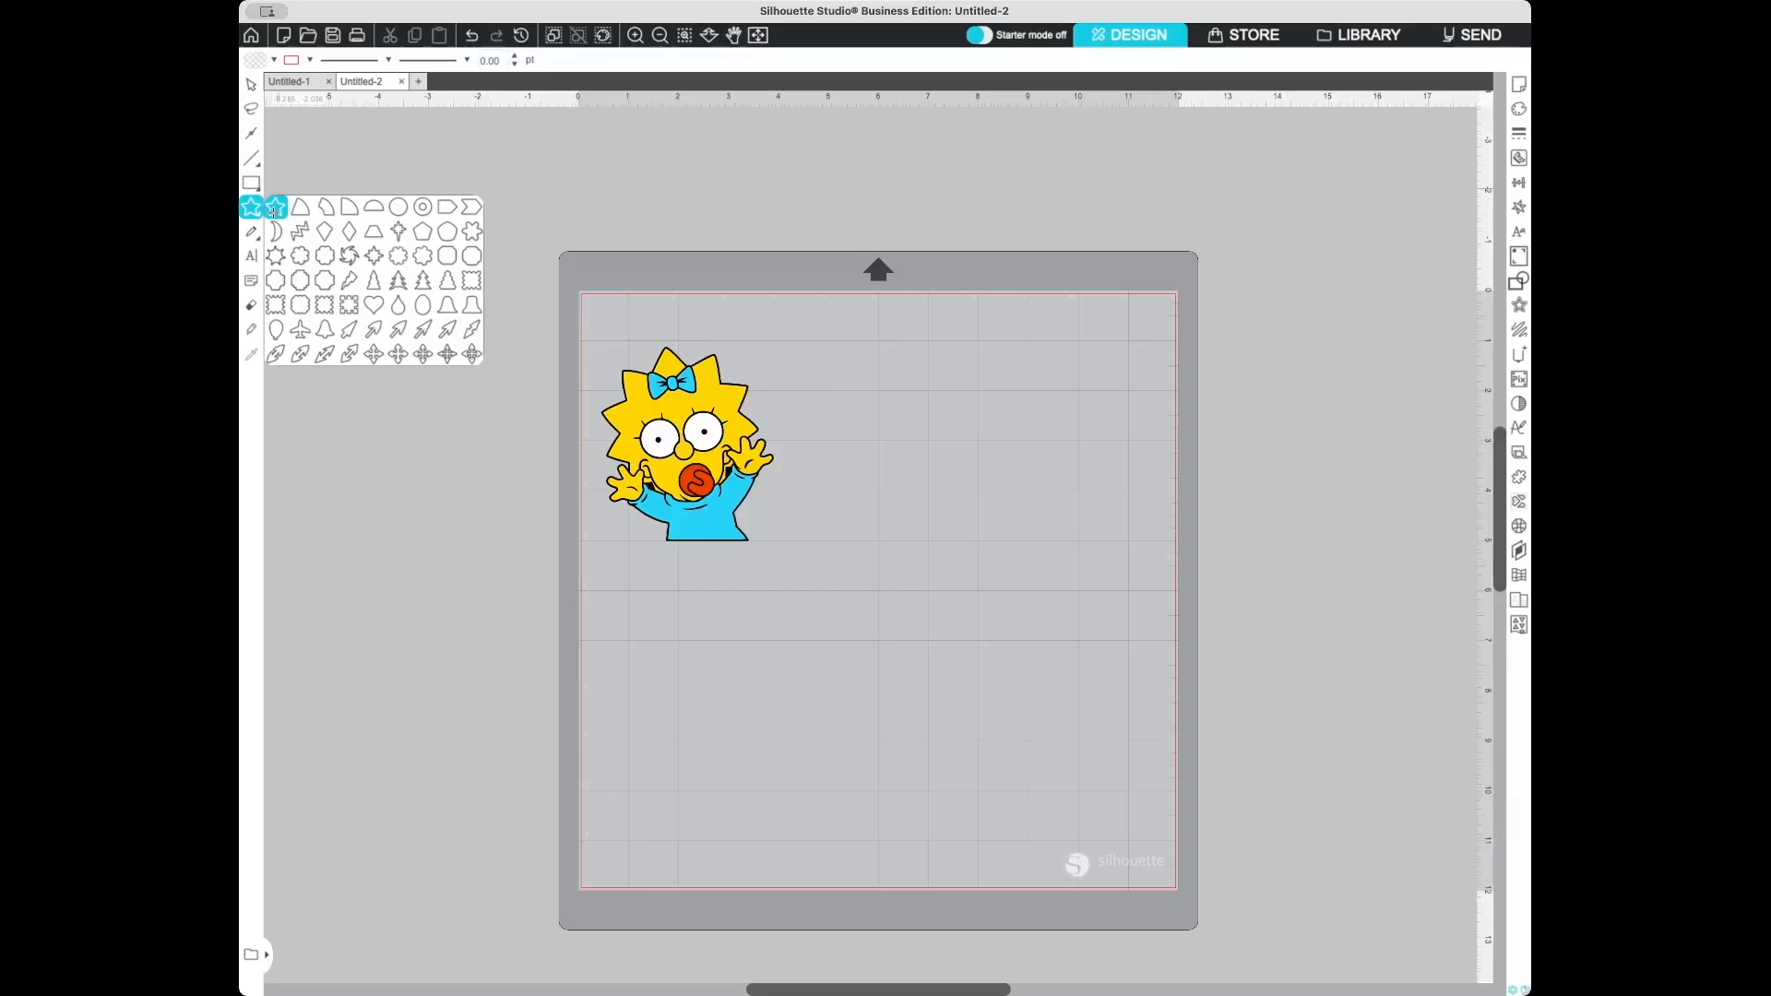
{"action": "left_click_drag", "start_coordinate": [621, 316], "coordinate": [631, 327]}
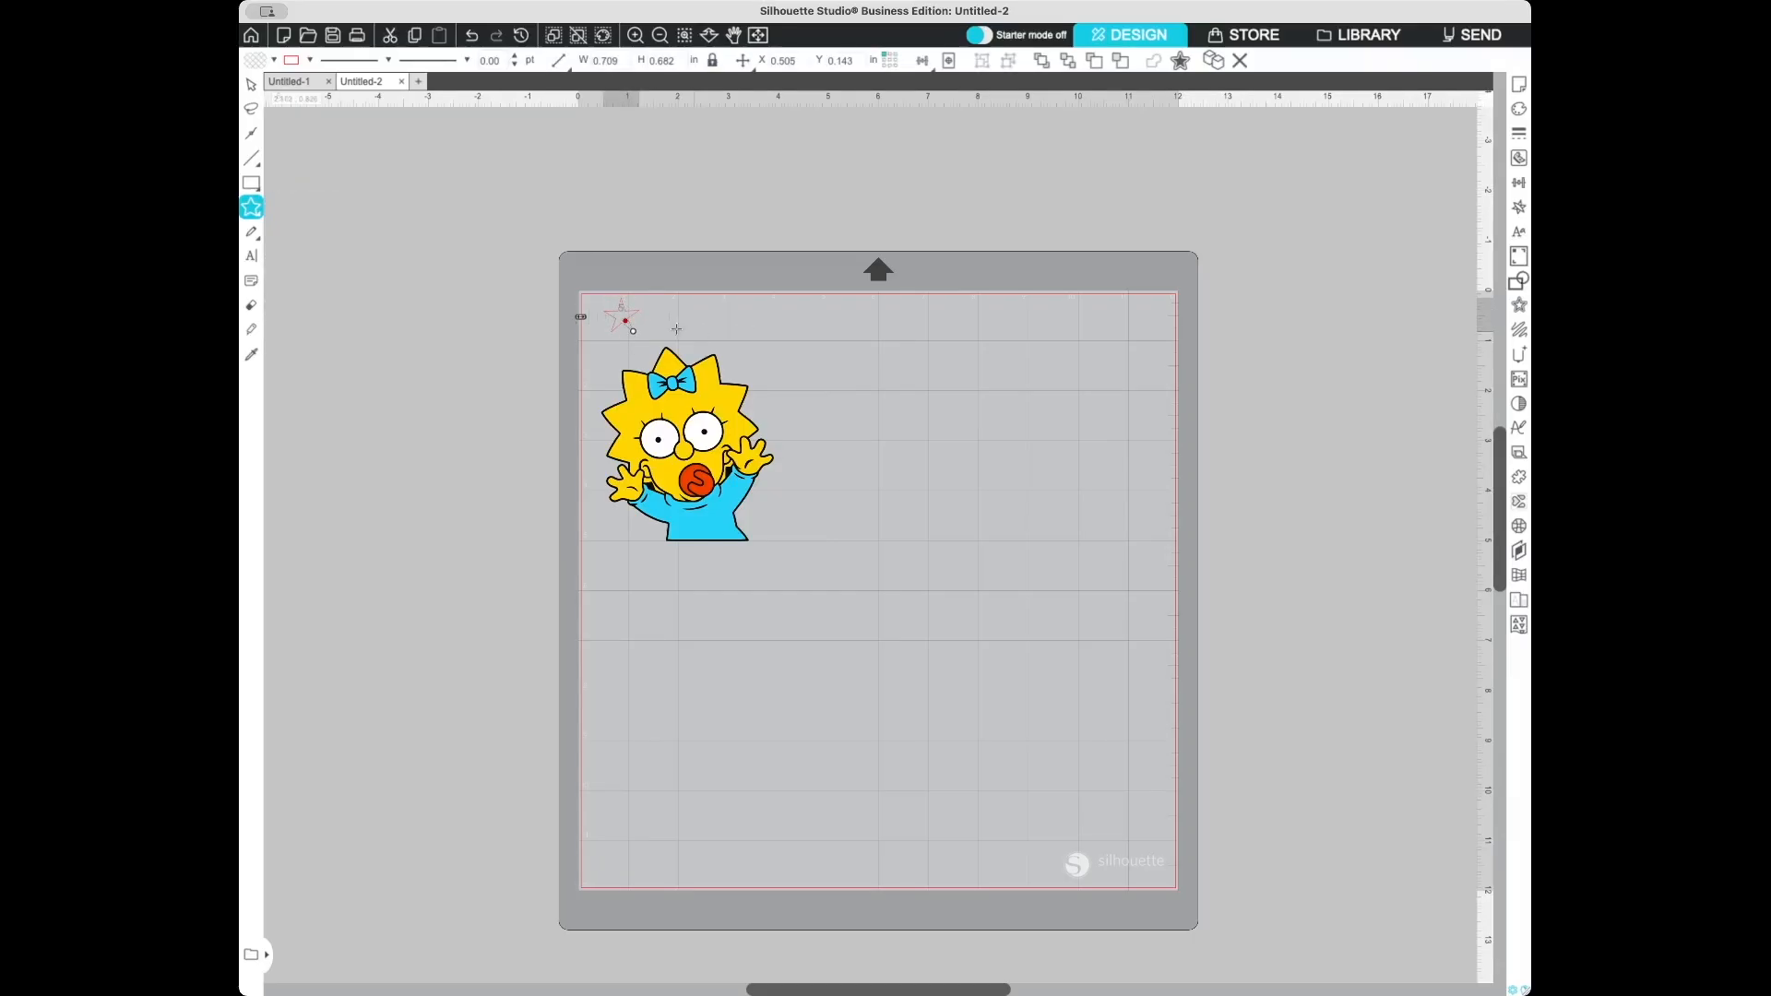
{"action": "left_click", "coordinate": [252, 86]}
{"action": "left_click", "coordinate": [614, 318]}
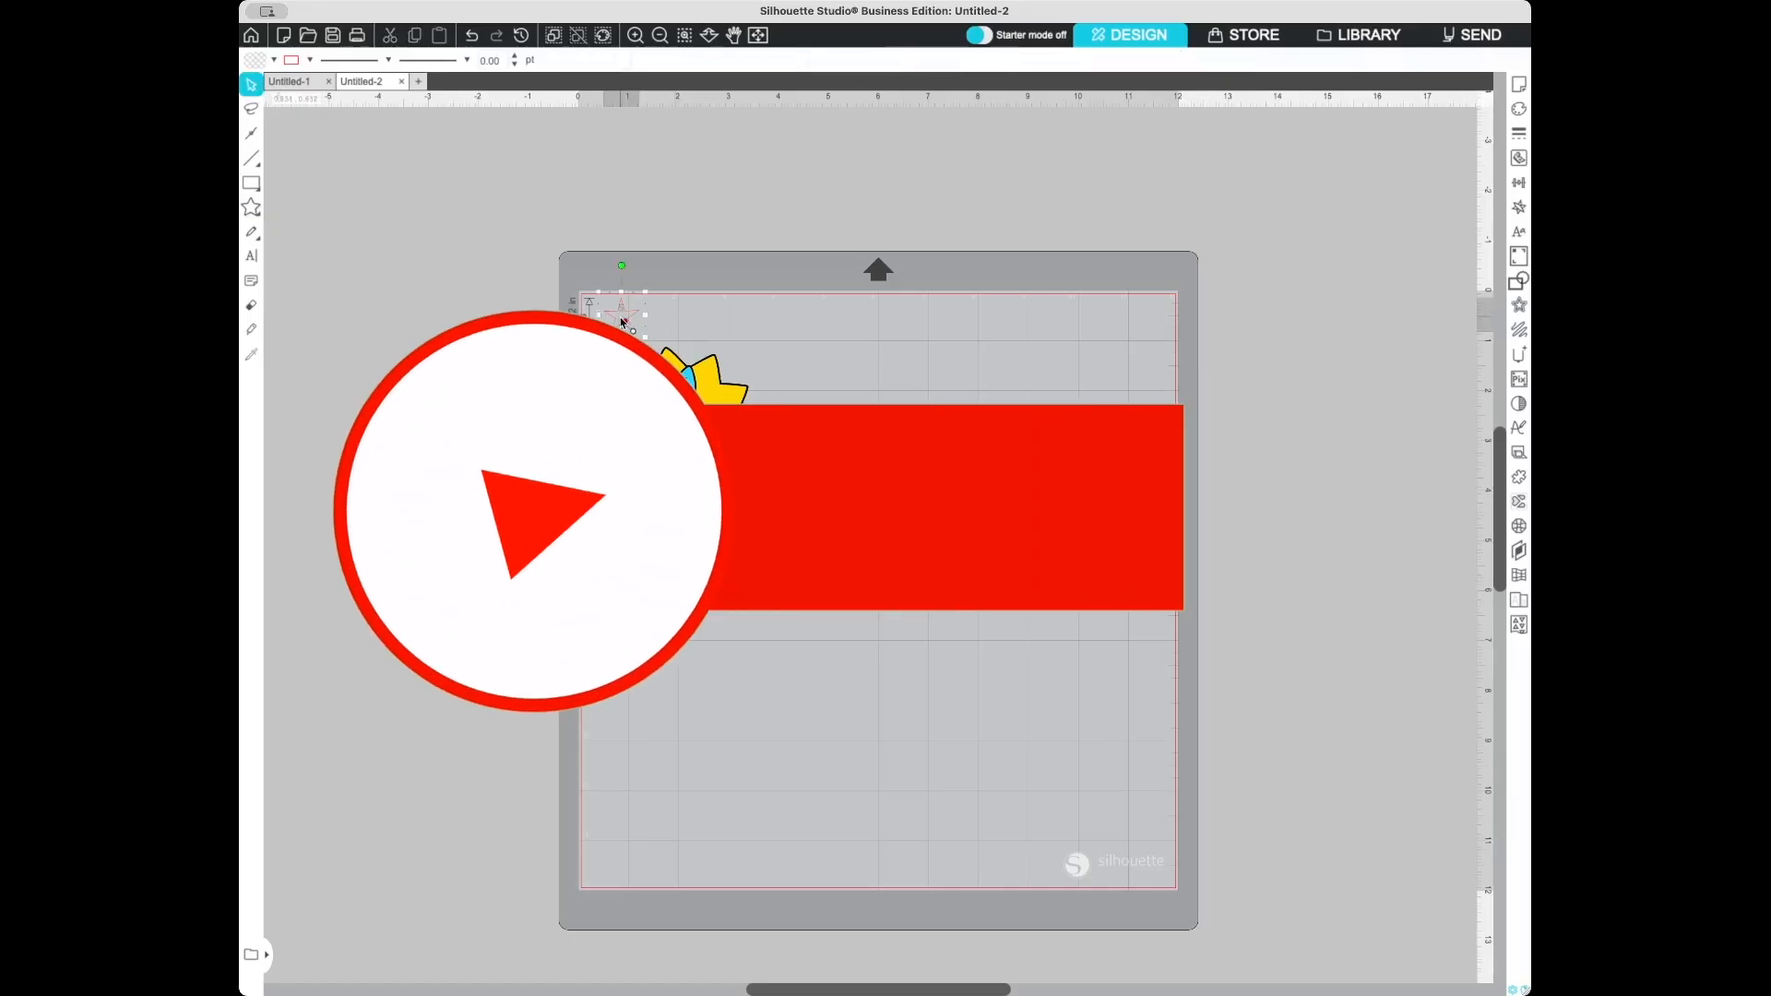
{"action": "left_click", "coordinate": [255, 60]}
{"action": "left_click", "coordinate": [344, 87]}
{"action": "left_click", "coordinate": [975, 357]}
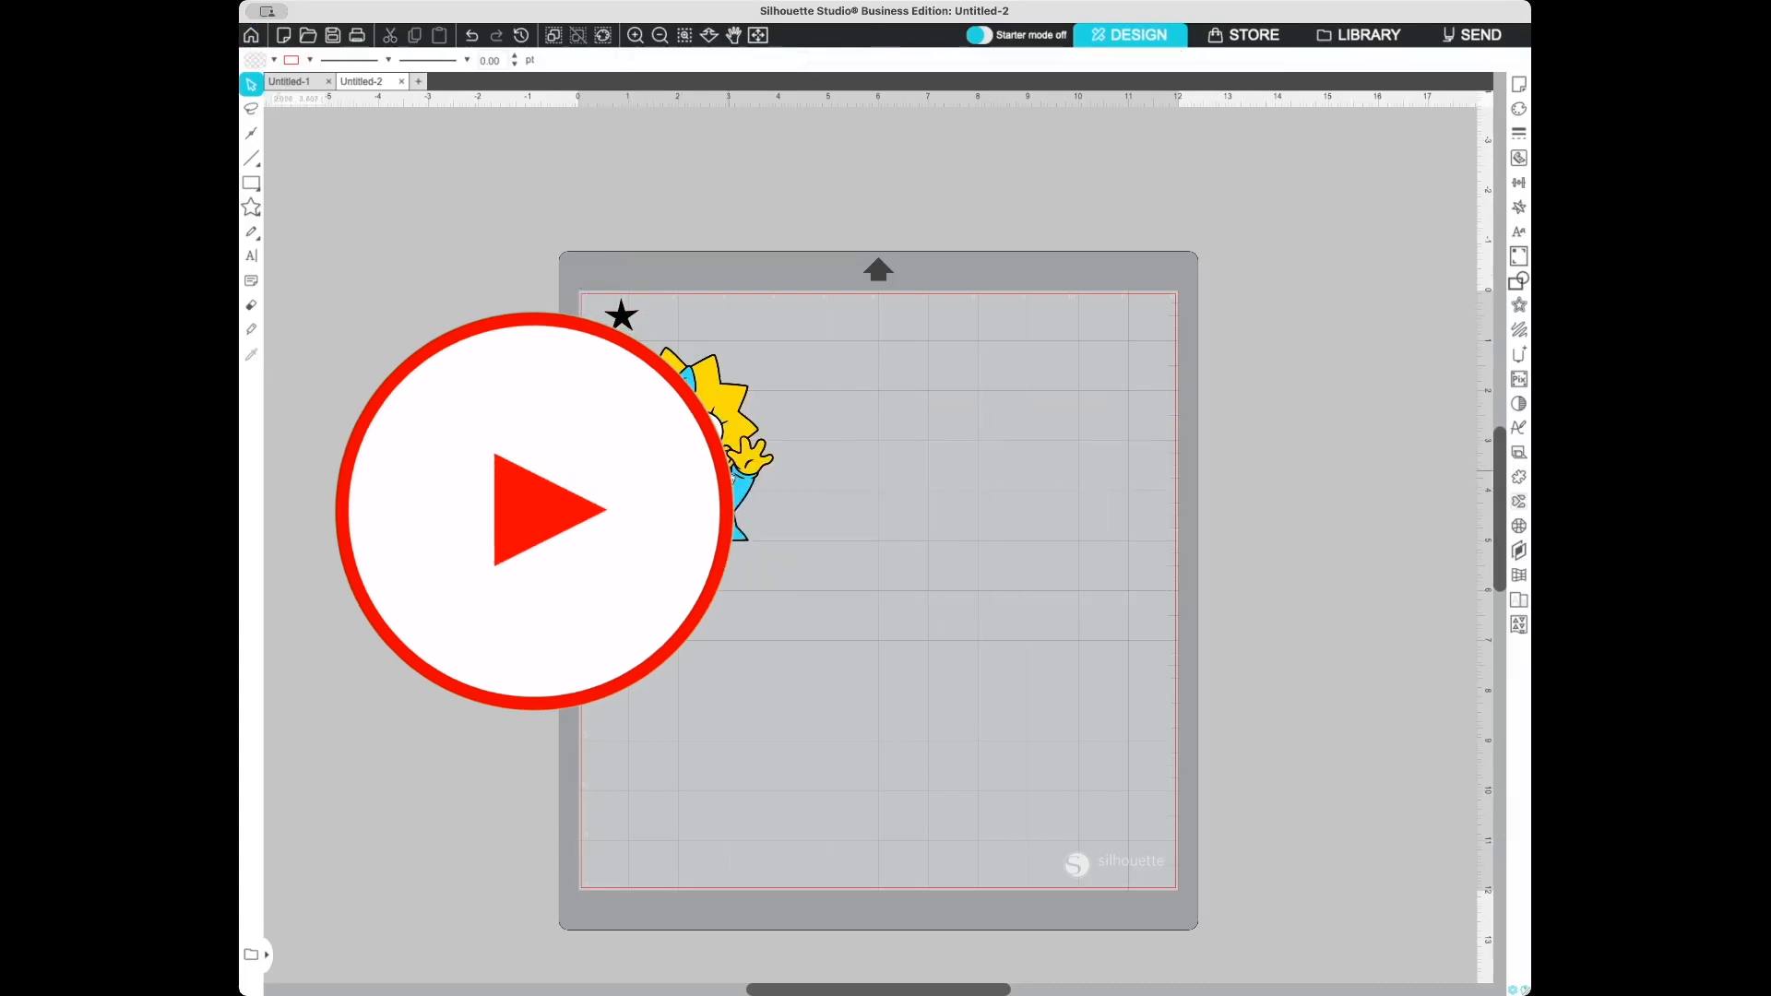
- Move the Maggie image up so it sits just below the star
{"action": "left_click", "coordinate": [683, 545]}
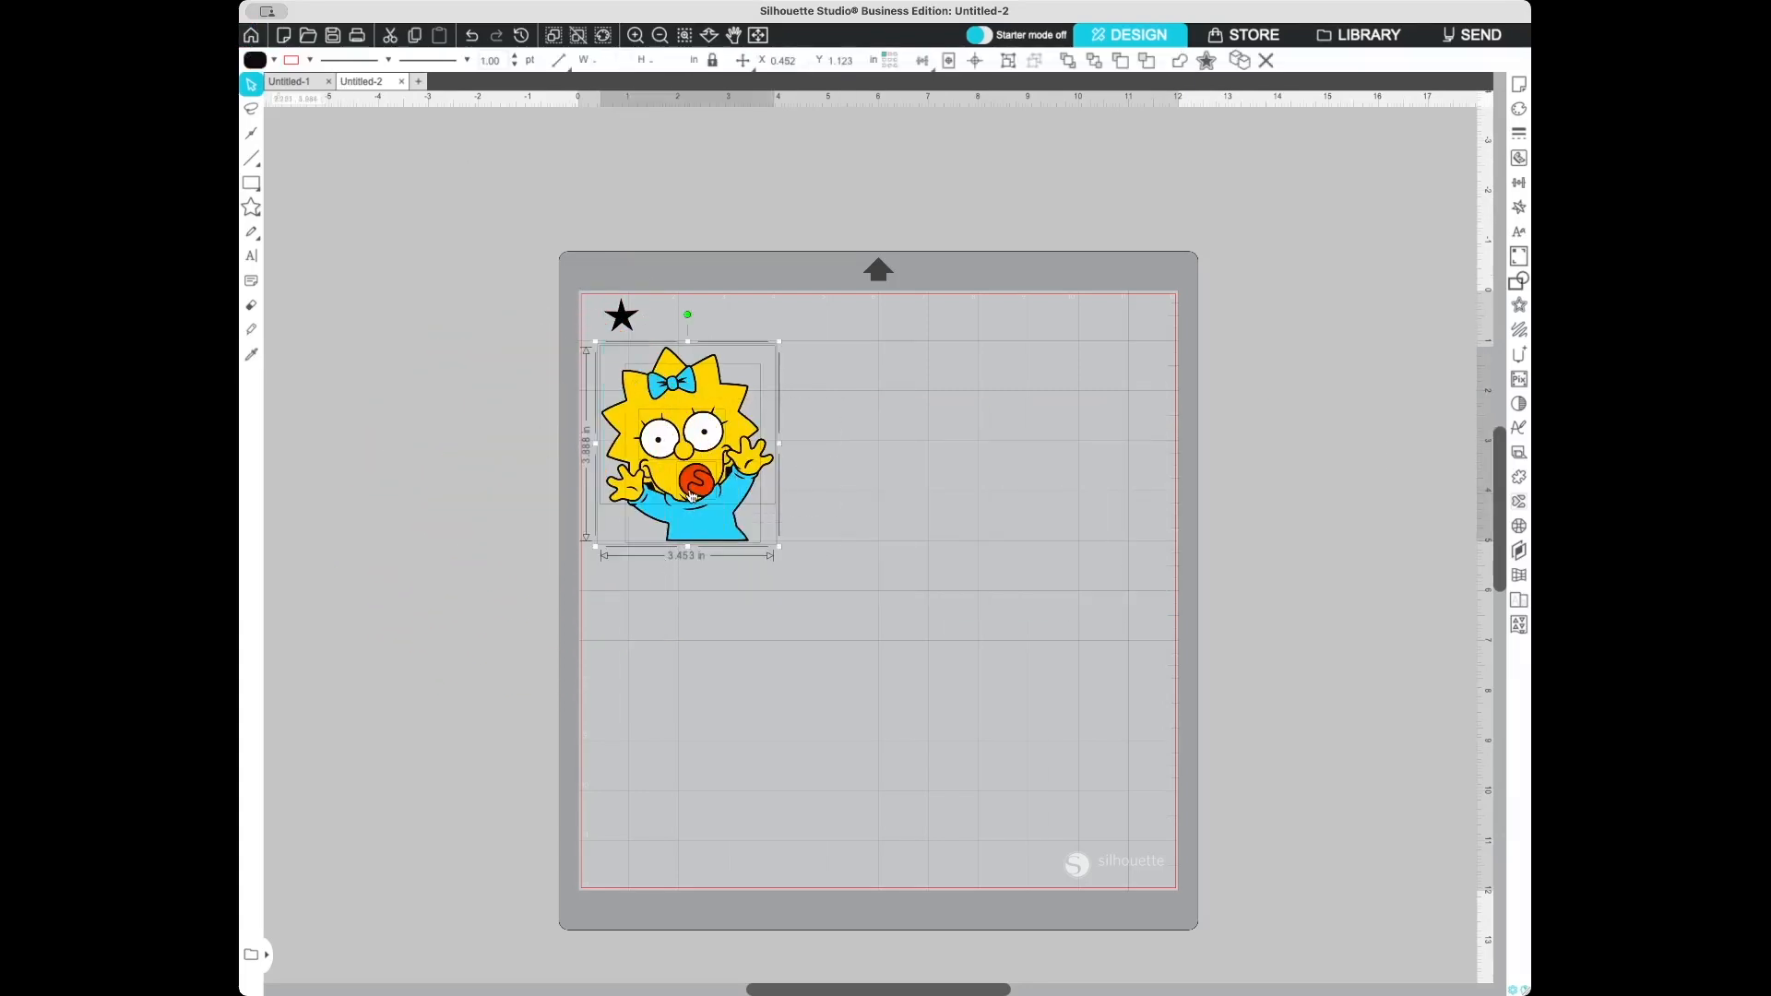
{"action": "left_click_drag", "start_coordinate": [690, 493], "coordinate": [685, 461]}
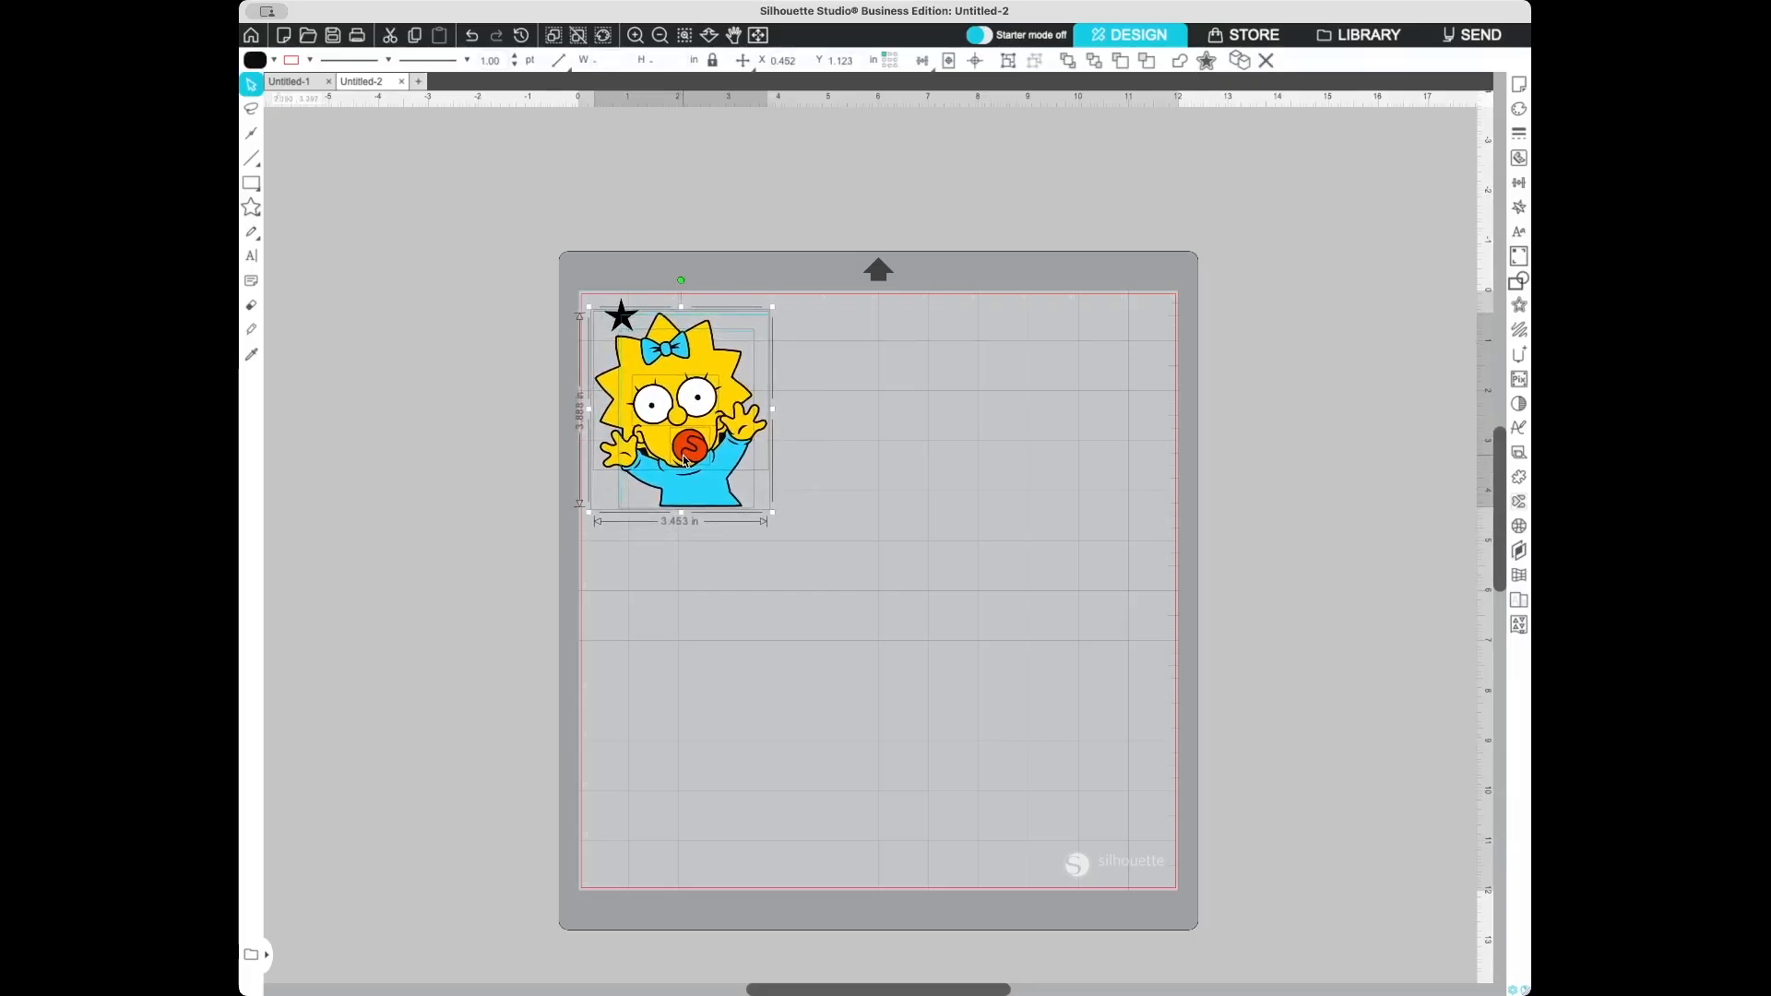
{"action": "left_click", "coordinate": [842, 348]}
- Select the star and image together, duplicate them, and place the copy to the right
{"action": "left_click_drag", "start_coordinate": [785, 281], "coordinate": [587, 570]}
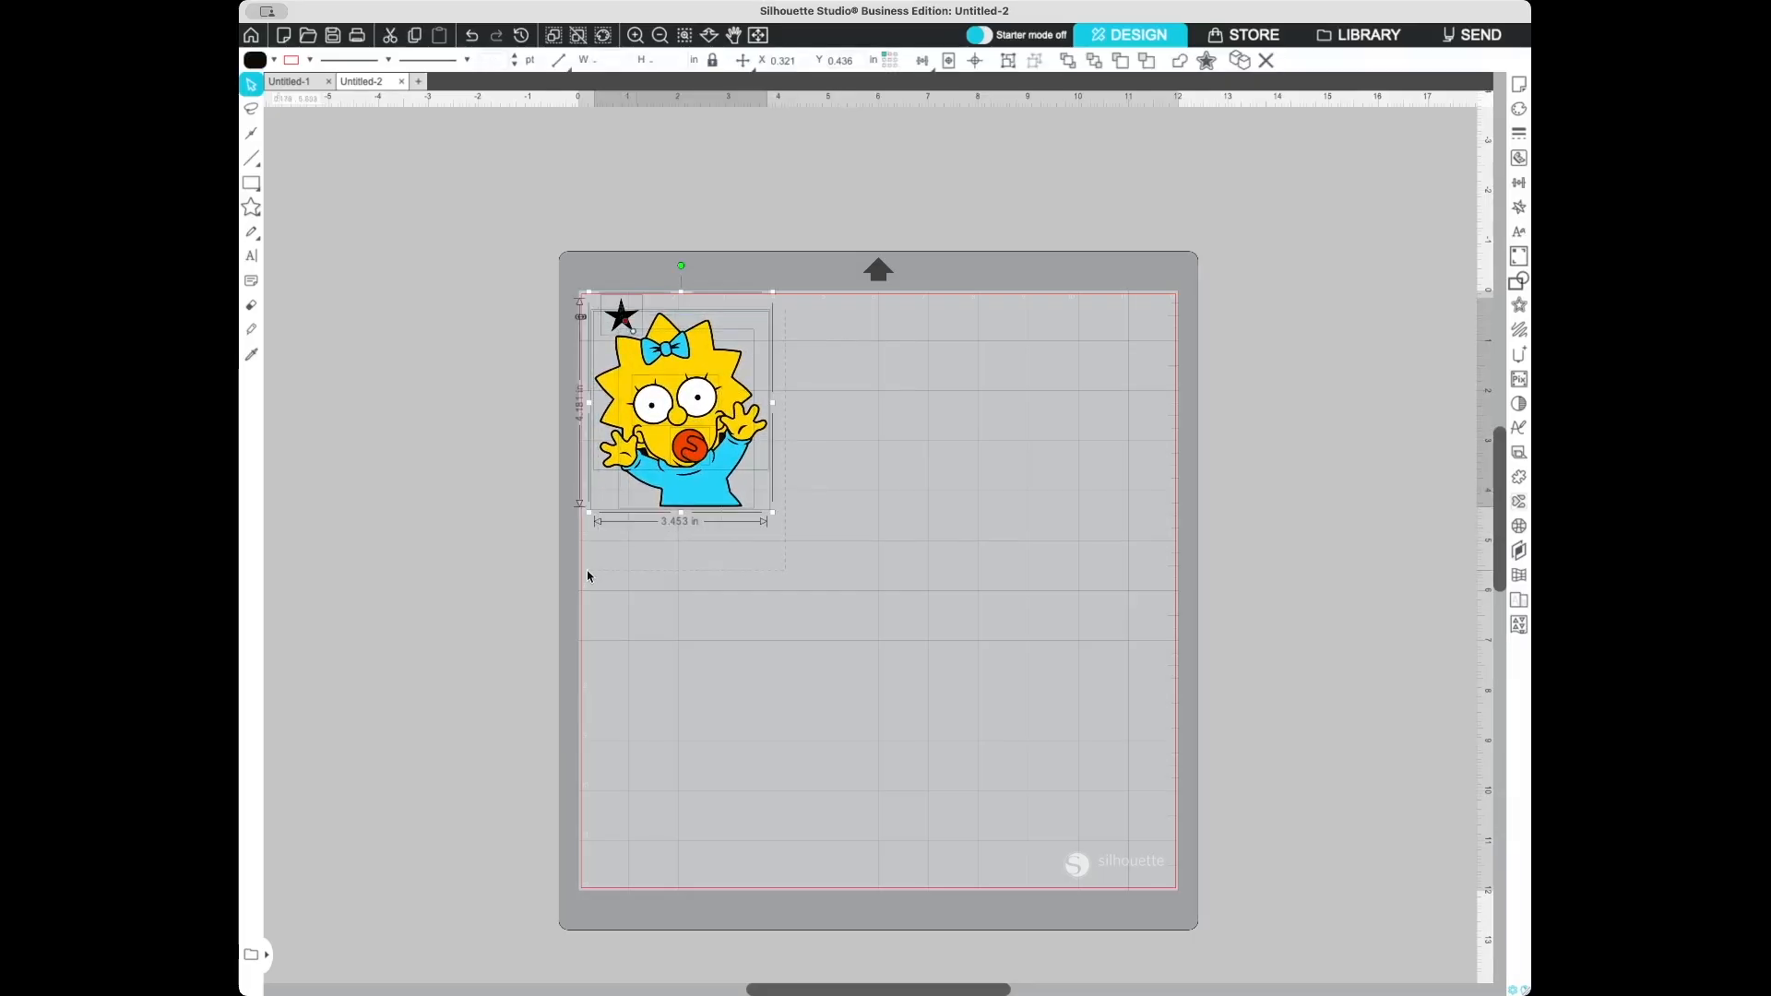
{"action": "right_click", "coordinate": [693, 361]}
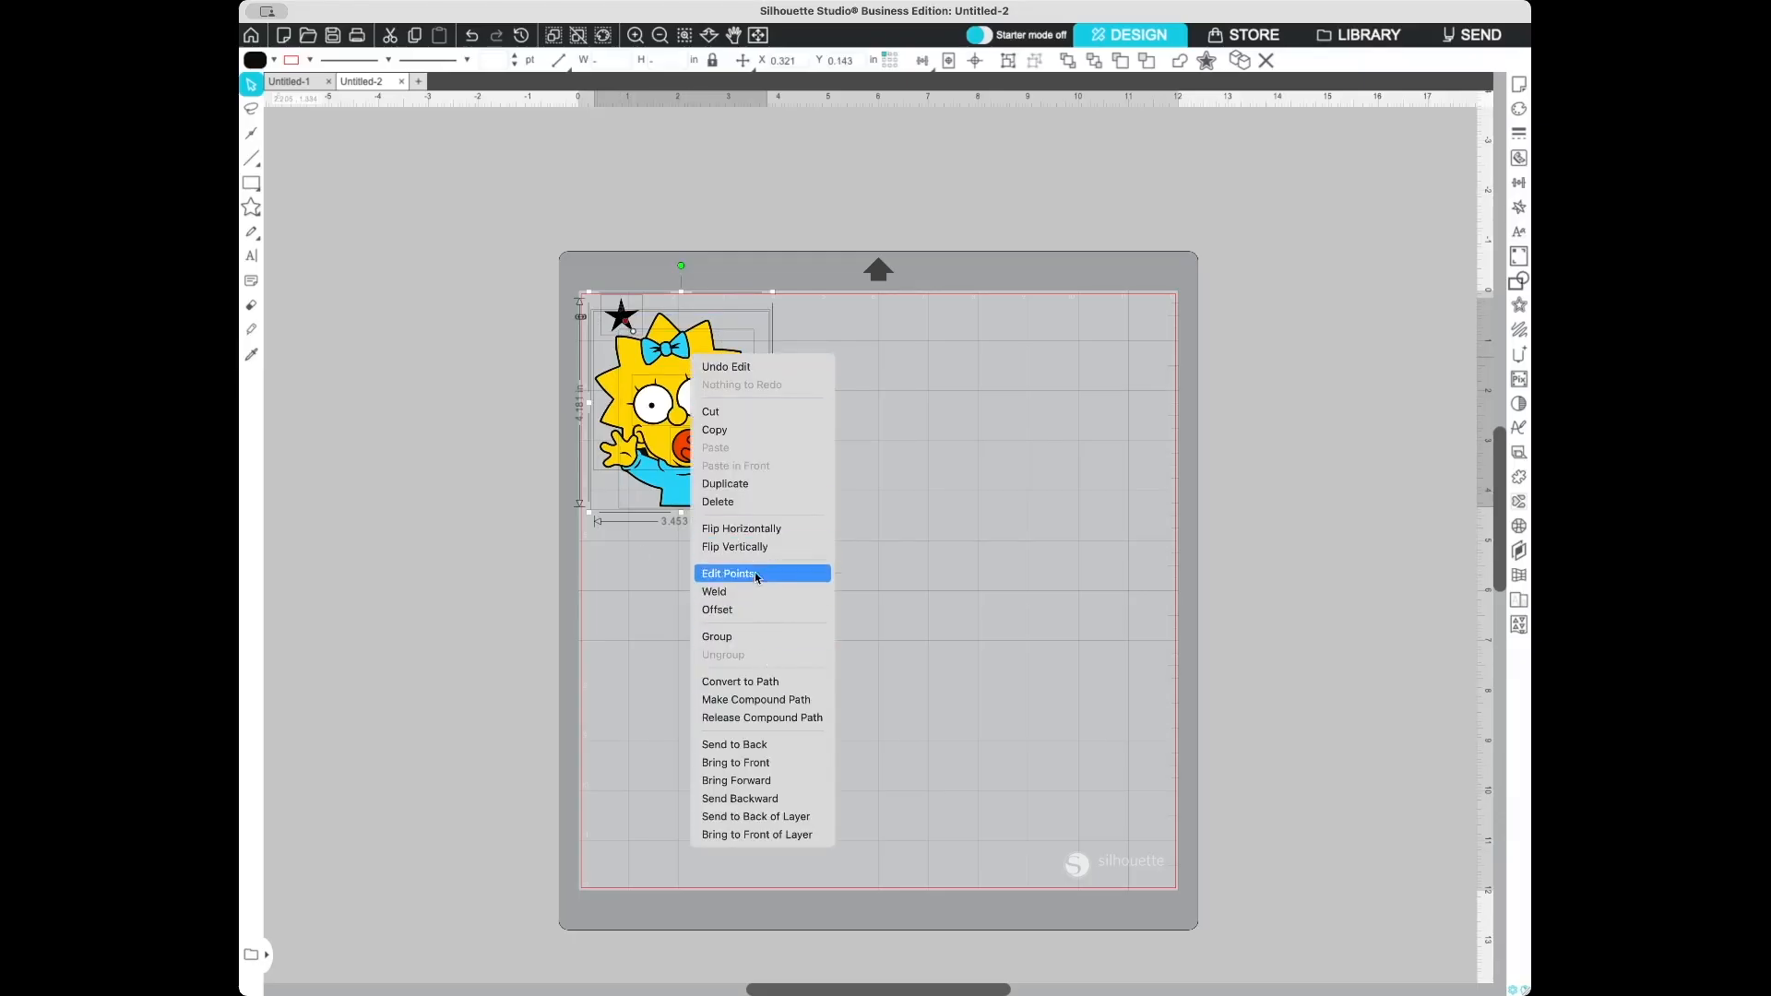
{"action": "left_click", "coordinate": [747, 484]}
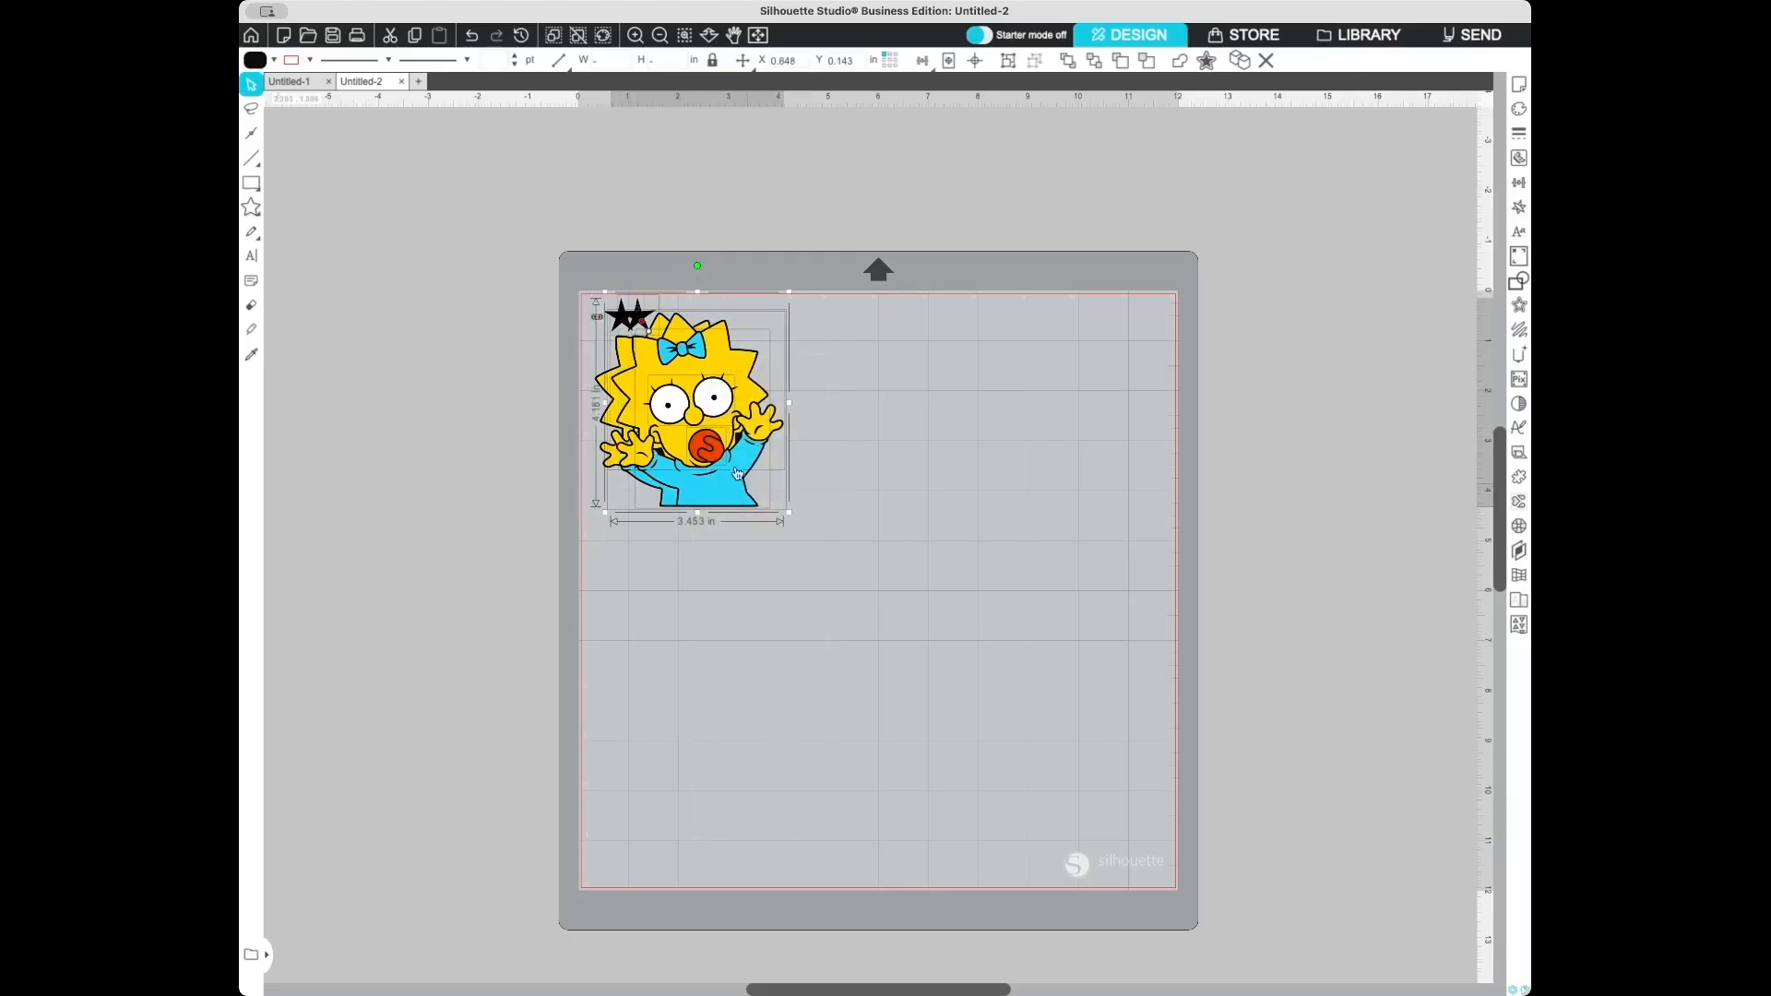
{"action": "left_click_drag", "start_coordinate": [689, 386], "coordinate": [850, 381]}
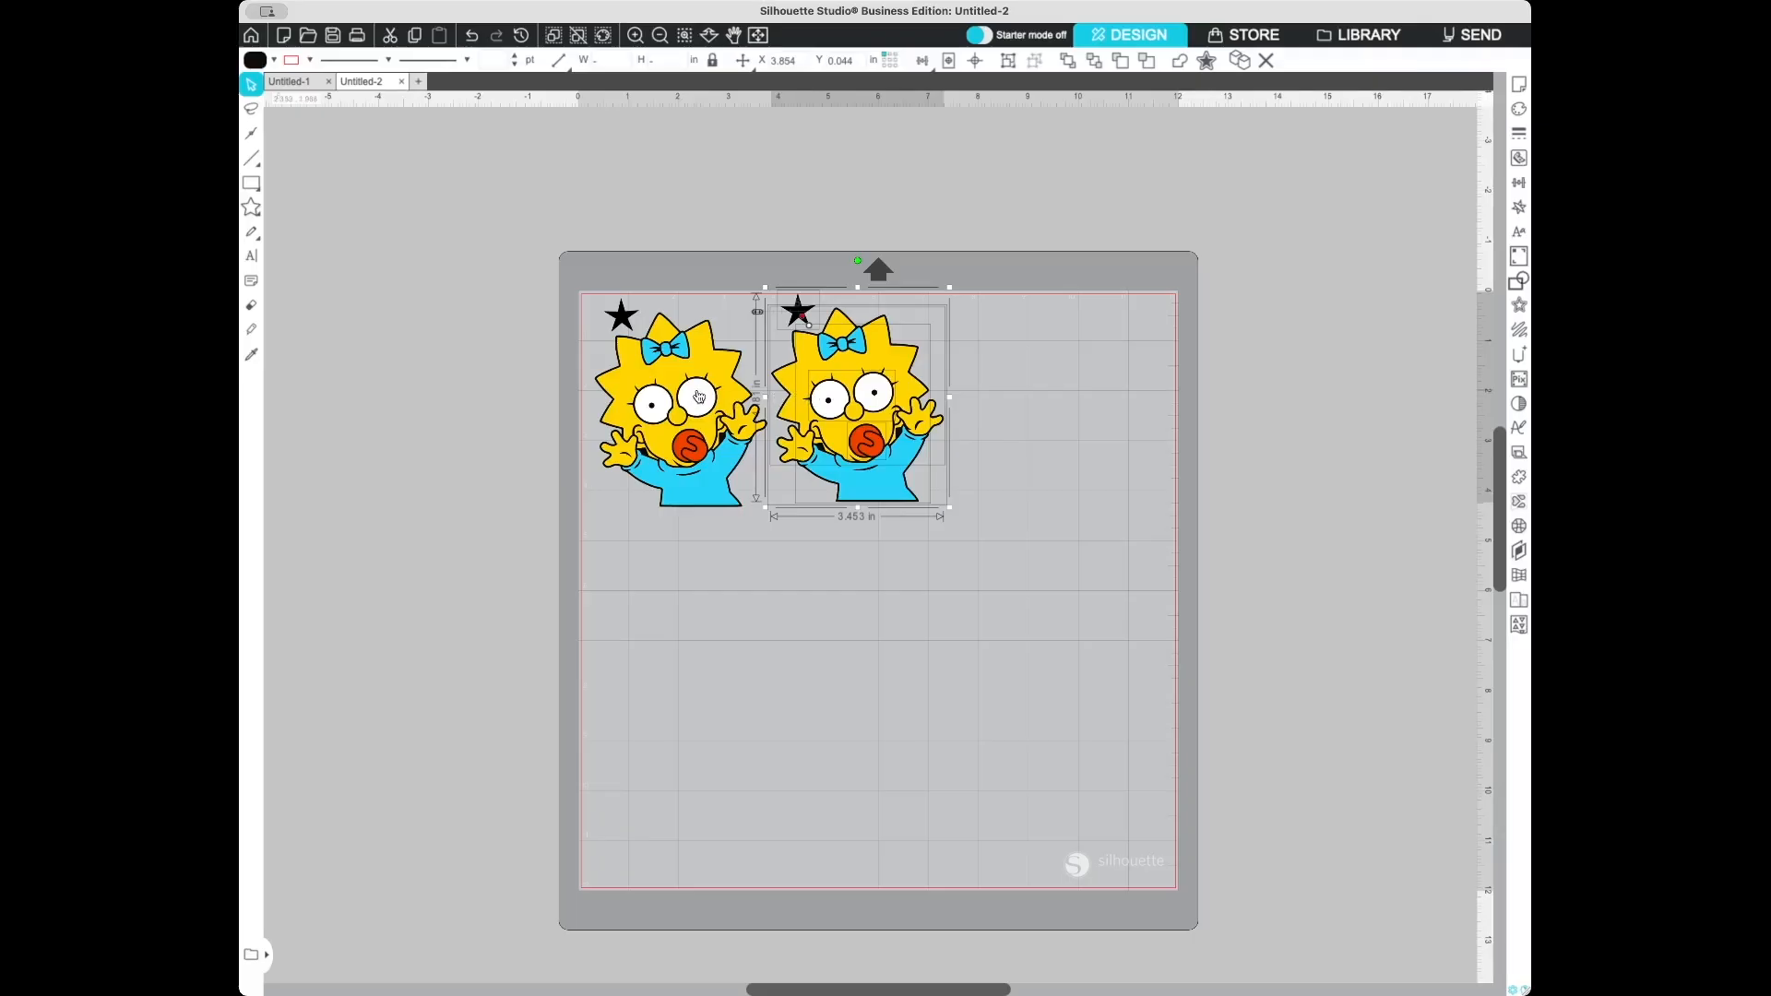
- Duplicate the second copy and place the new copy to its right, completing the first row
{"action": "right_click", "coordinate": [860, 374]}
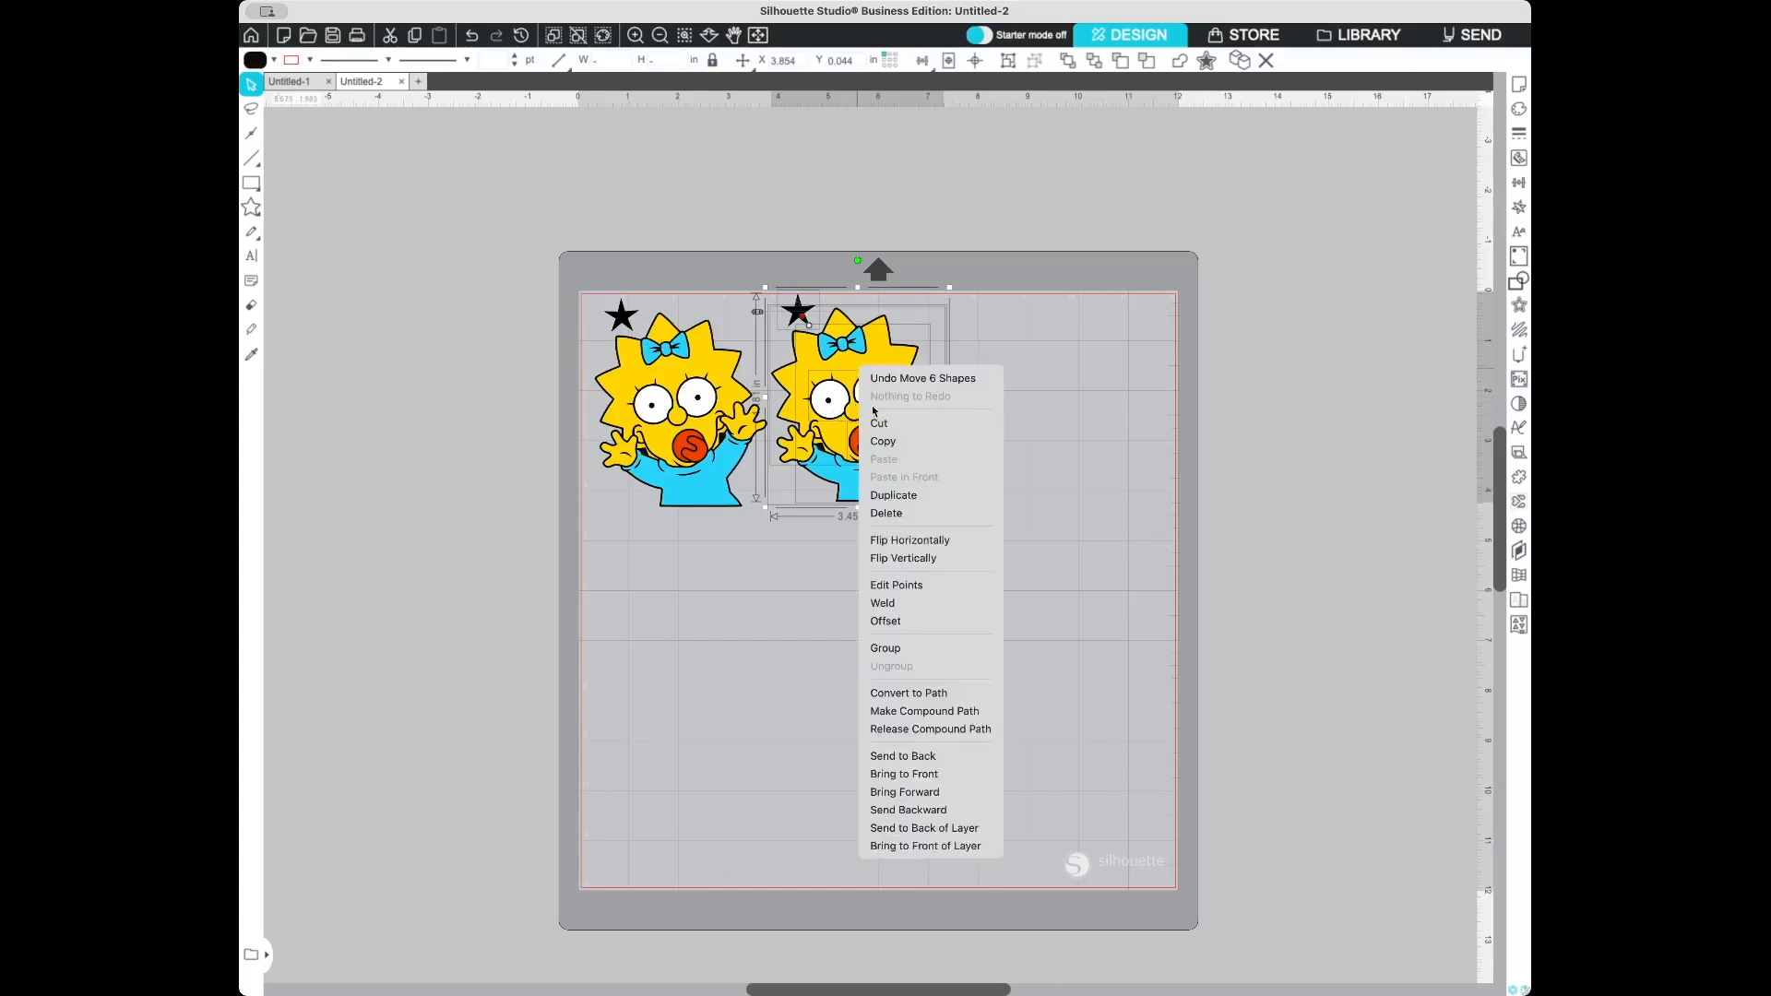
{"action": "left_click", "coordinate": [921, 490]}
{"action": "left_click_drag", "start_coordinate": [892, 432], "coordinate": [1070, 429]}
- Duplicate the third copy and move the new copy to the start of a second row below
{"action": "right_click", "coordinate": [1070, 429]}
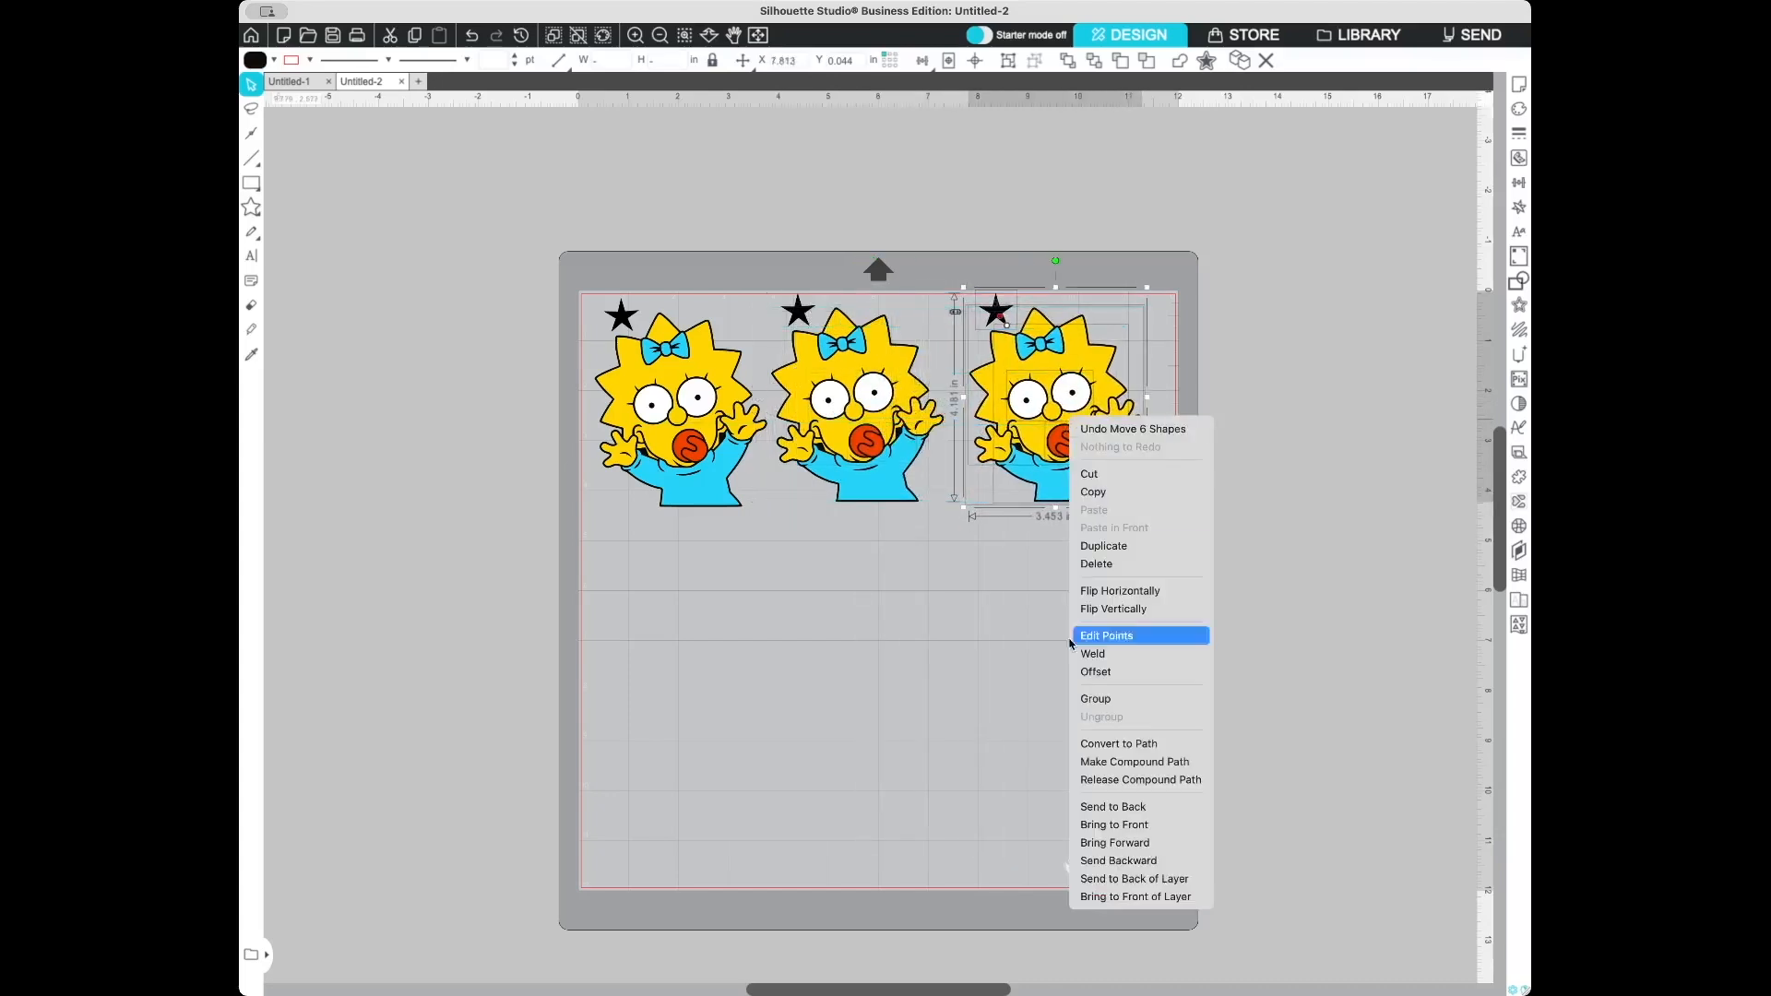
{"action": "left_click", "coordinate": [1116, 547]}
{"action": "left_click_drag", "start_coordinate": [1068, 437], "coordinate": [729, 685]}
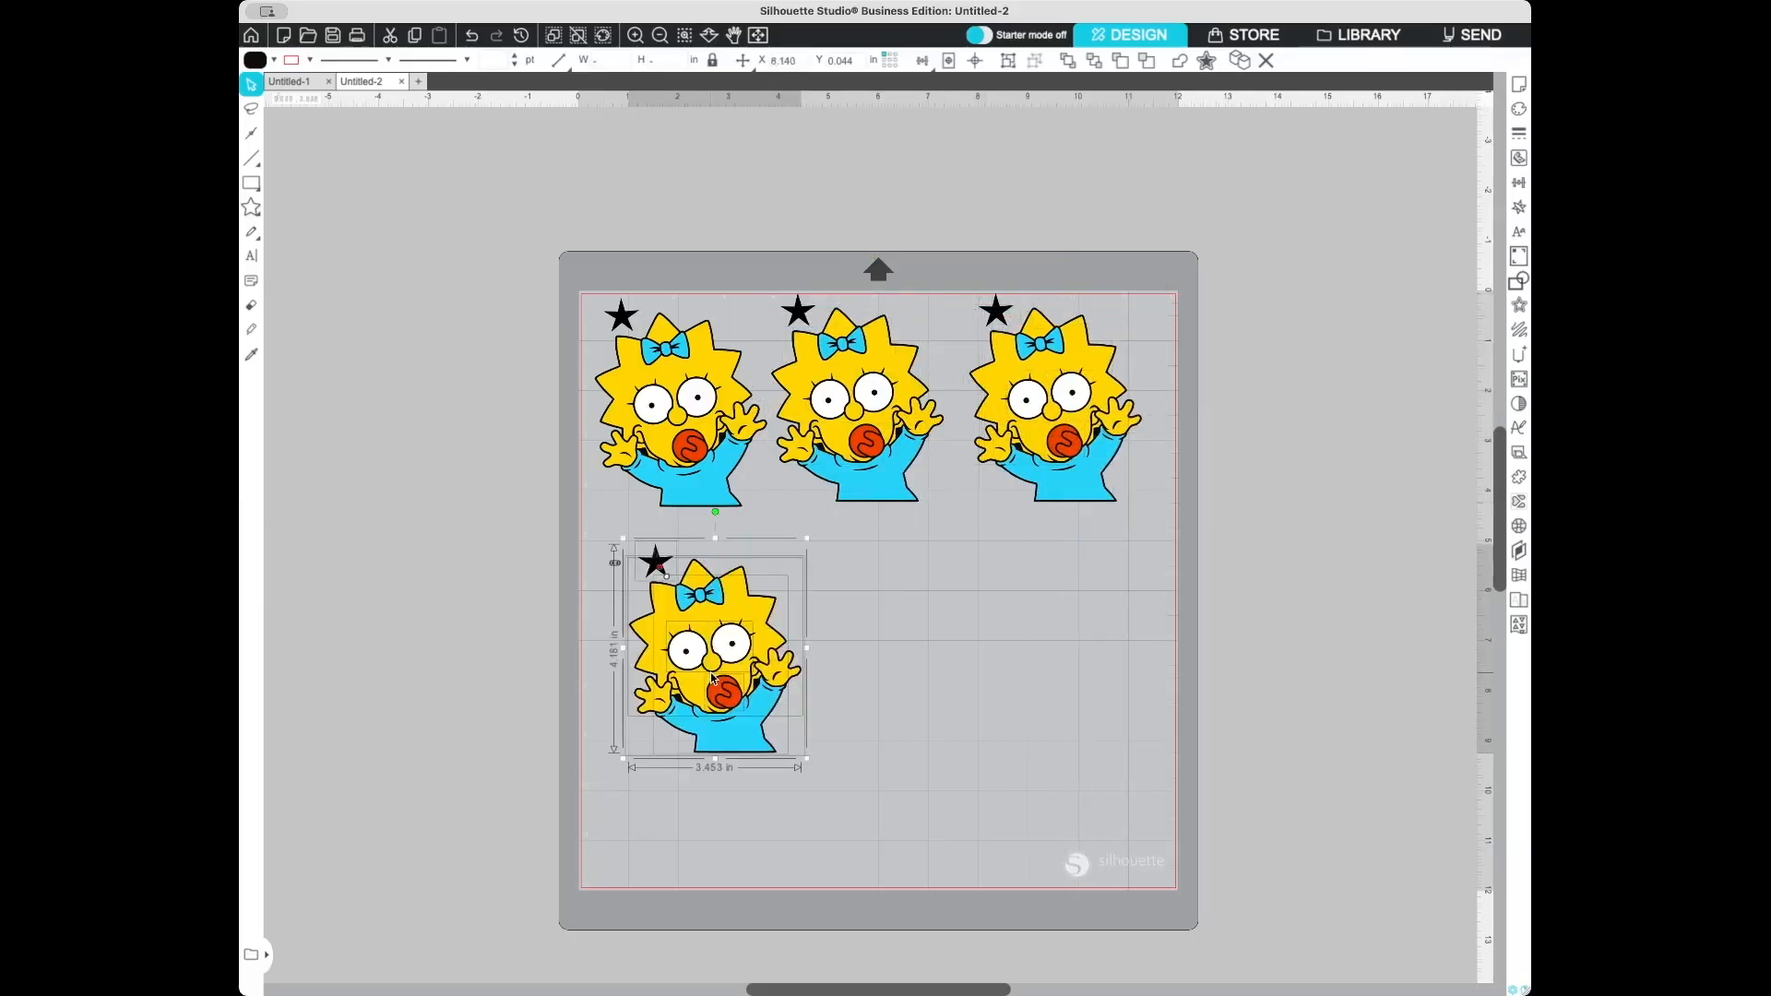
- Duplicate the fourth copy and place the new copy to its right in the second row
{"action": "right_click", "coordinate": [744, 621]}
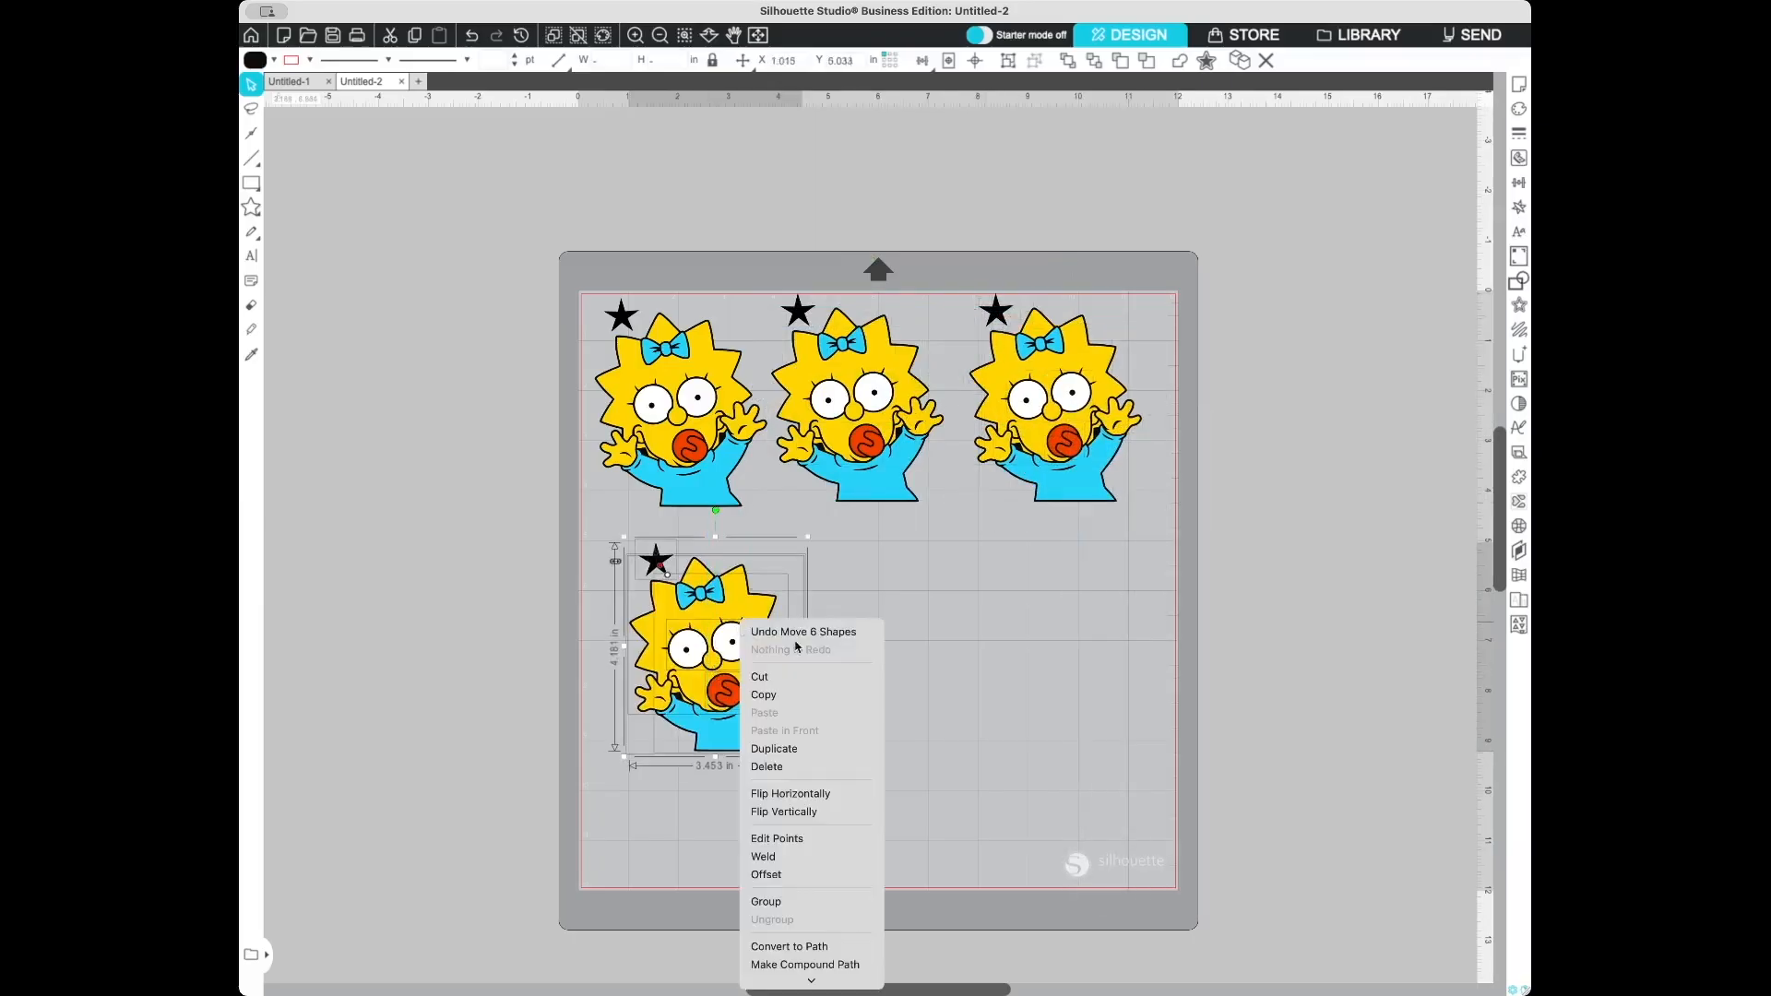
{"action": "left_click", "coordinate": [794, 748]}
{"action": "left_click_drag", "start_coordinate": [782, 634], "coordinate": [962, 636]}
{"action": "left_click", "coordinate": [1083, 636]}
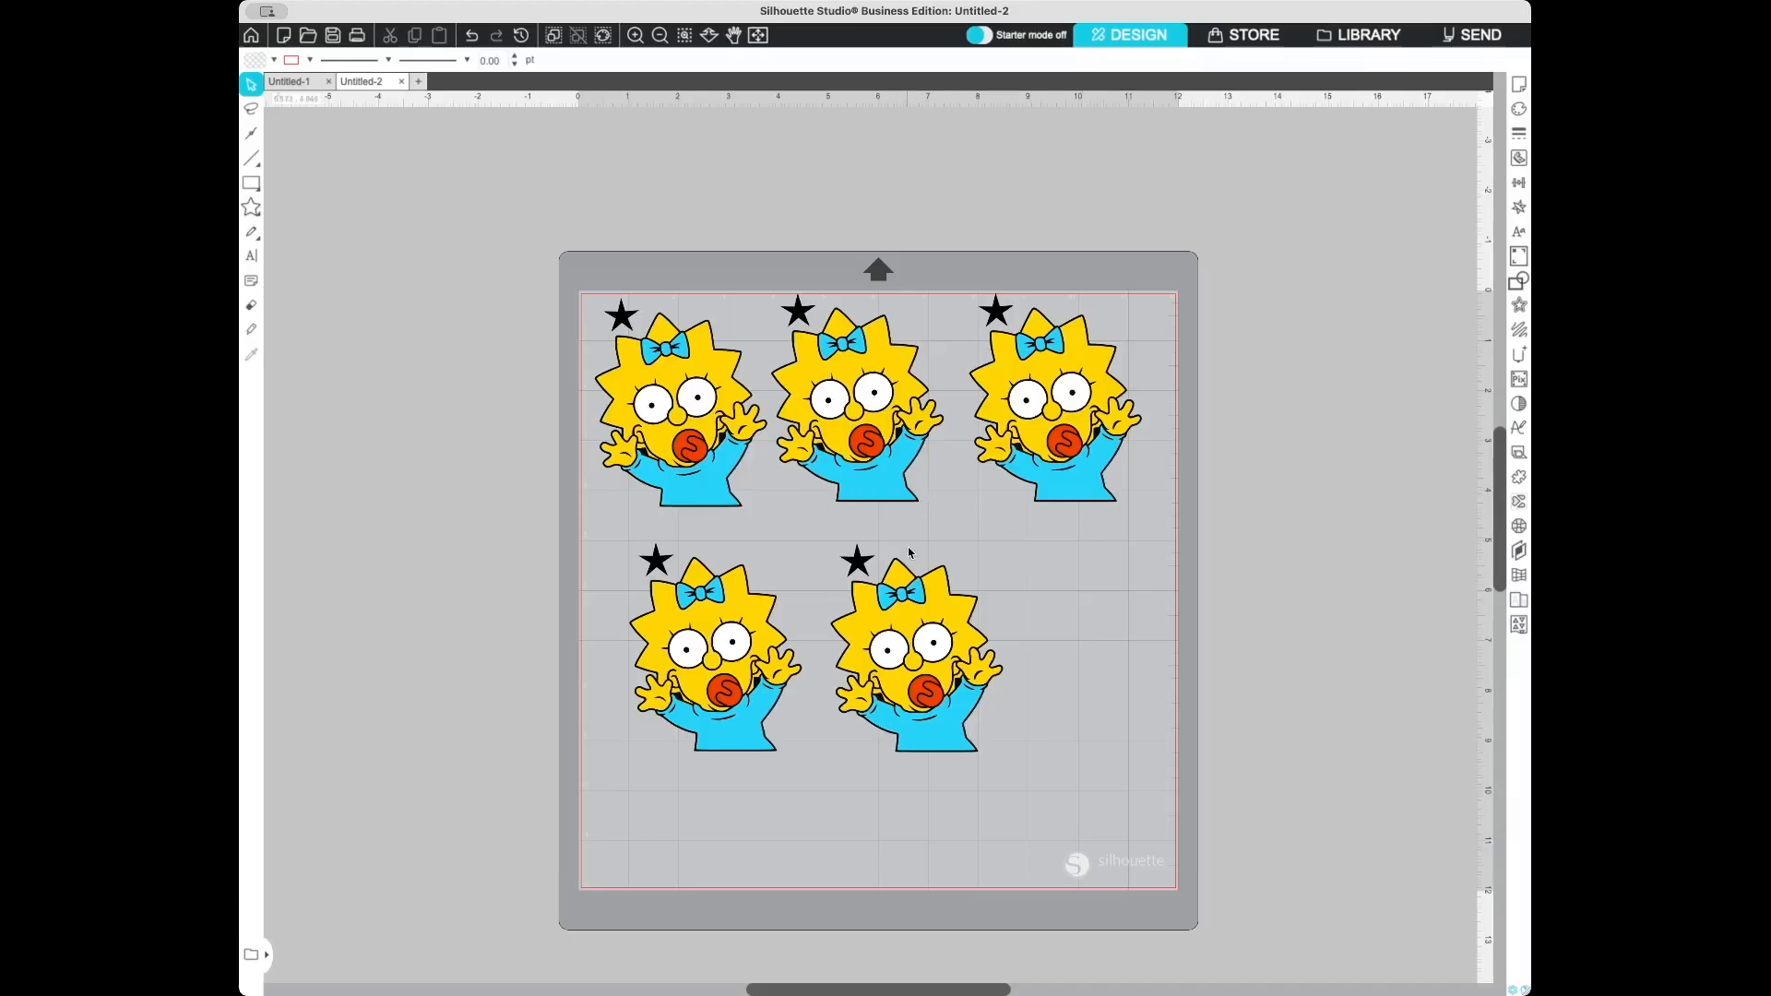
- Delete the colored parts of the first copy, leaving only the black outline layer and its star
{"action": "left_click", "coordinate": [631, 375]}
{"action": "key", "text": "Delete"}
{"action": "left_click", "coordinate": [668, 413]}
{"action": "key", "text": "Delete"}
{"action": "left_click", "coordinate": [701, 475]}
{"action": "key", "text": "Delete"}
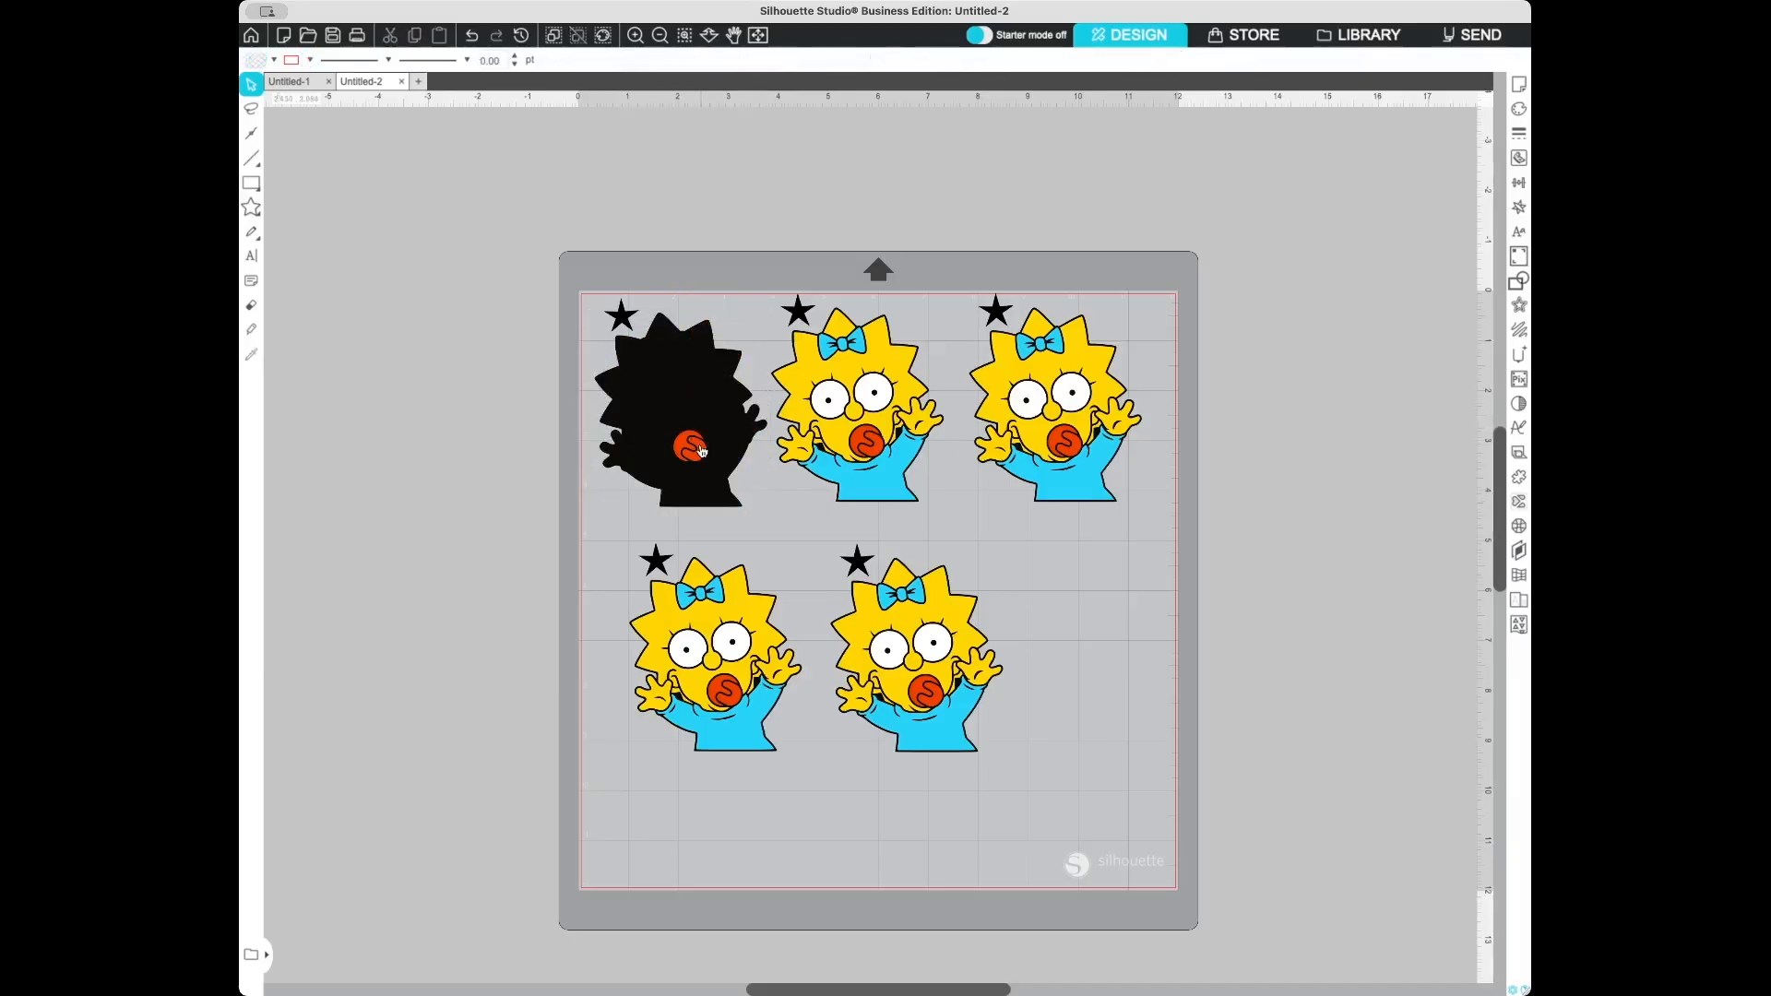
{"action": "left_click", "coordinate": [701, 450]}
{"action": "key", "text": "Delete"}
- Group the black silhouette with its star
{"action": "left_click_drag", "start_coordinate": [583, 300], "coordinate": [710, 458]}
{"action": "right_click", "coordinate": [710, 459]}
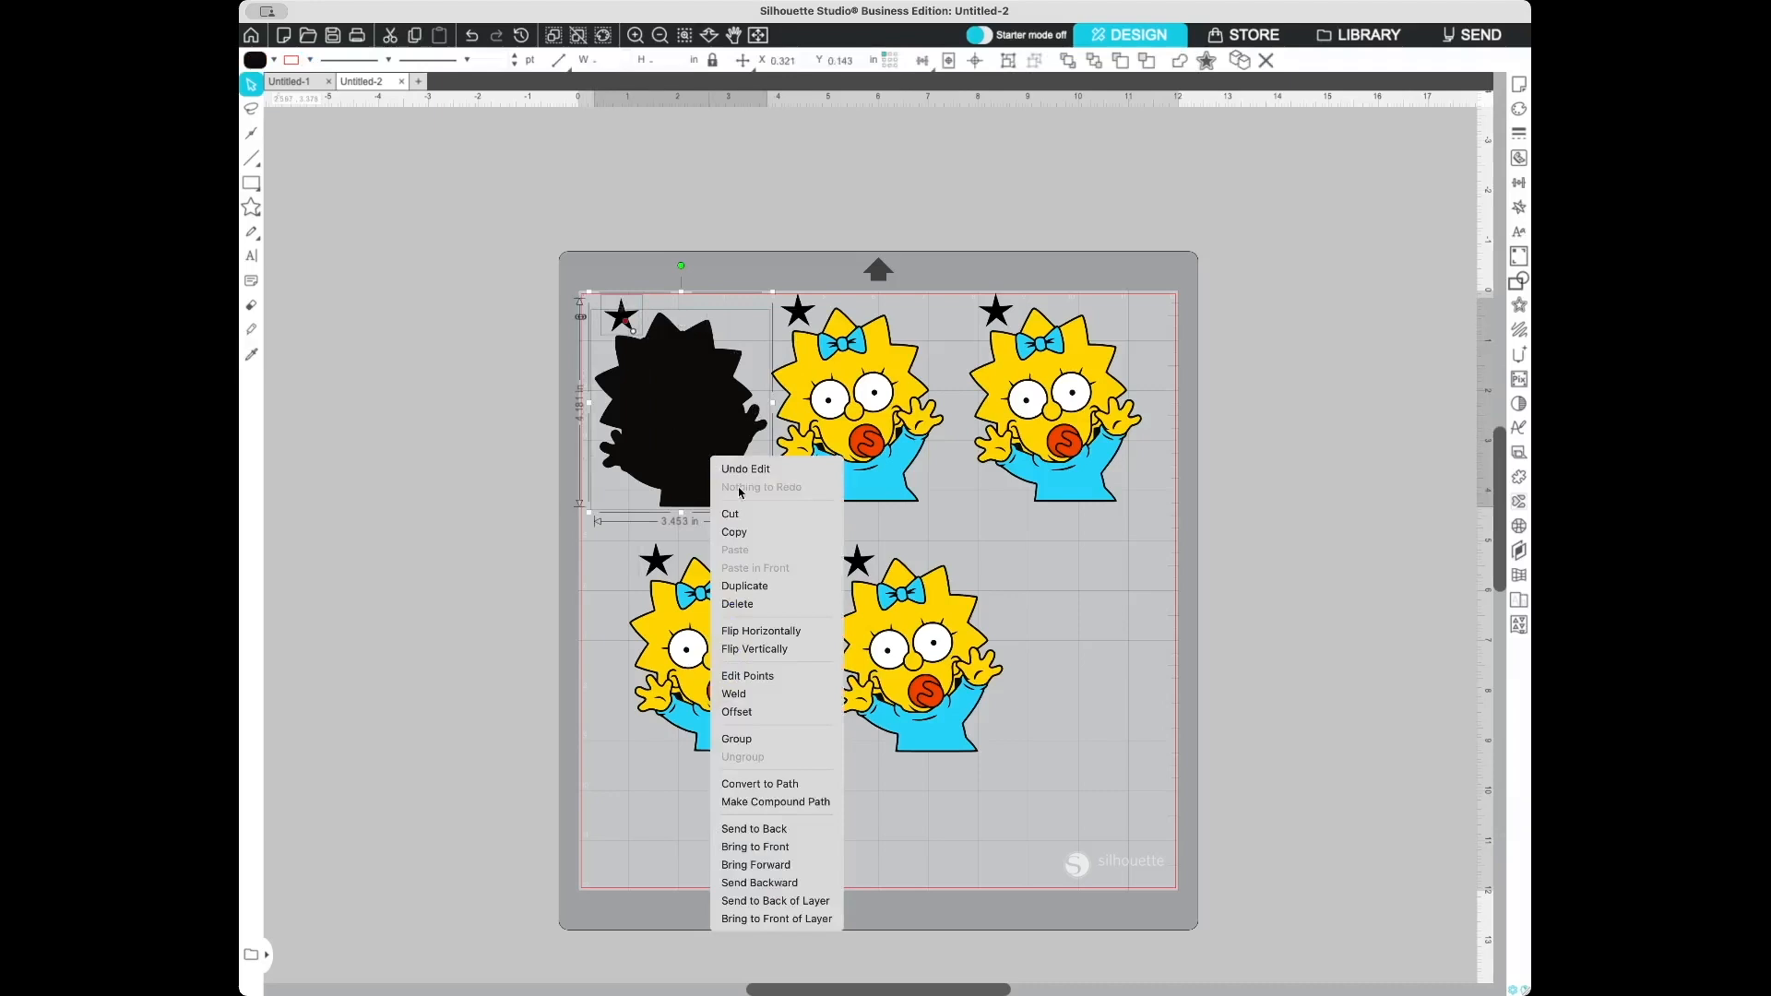
{"action": "left_click", "coordinate": [752, 739]}
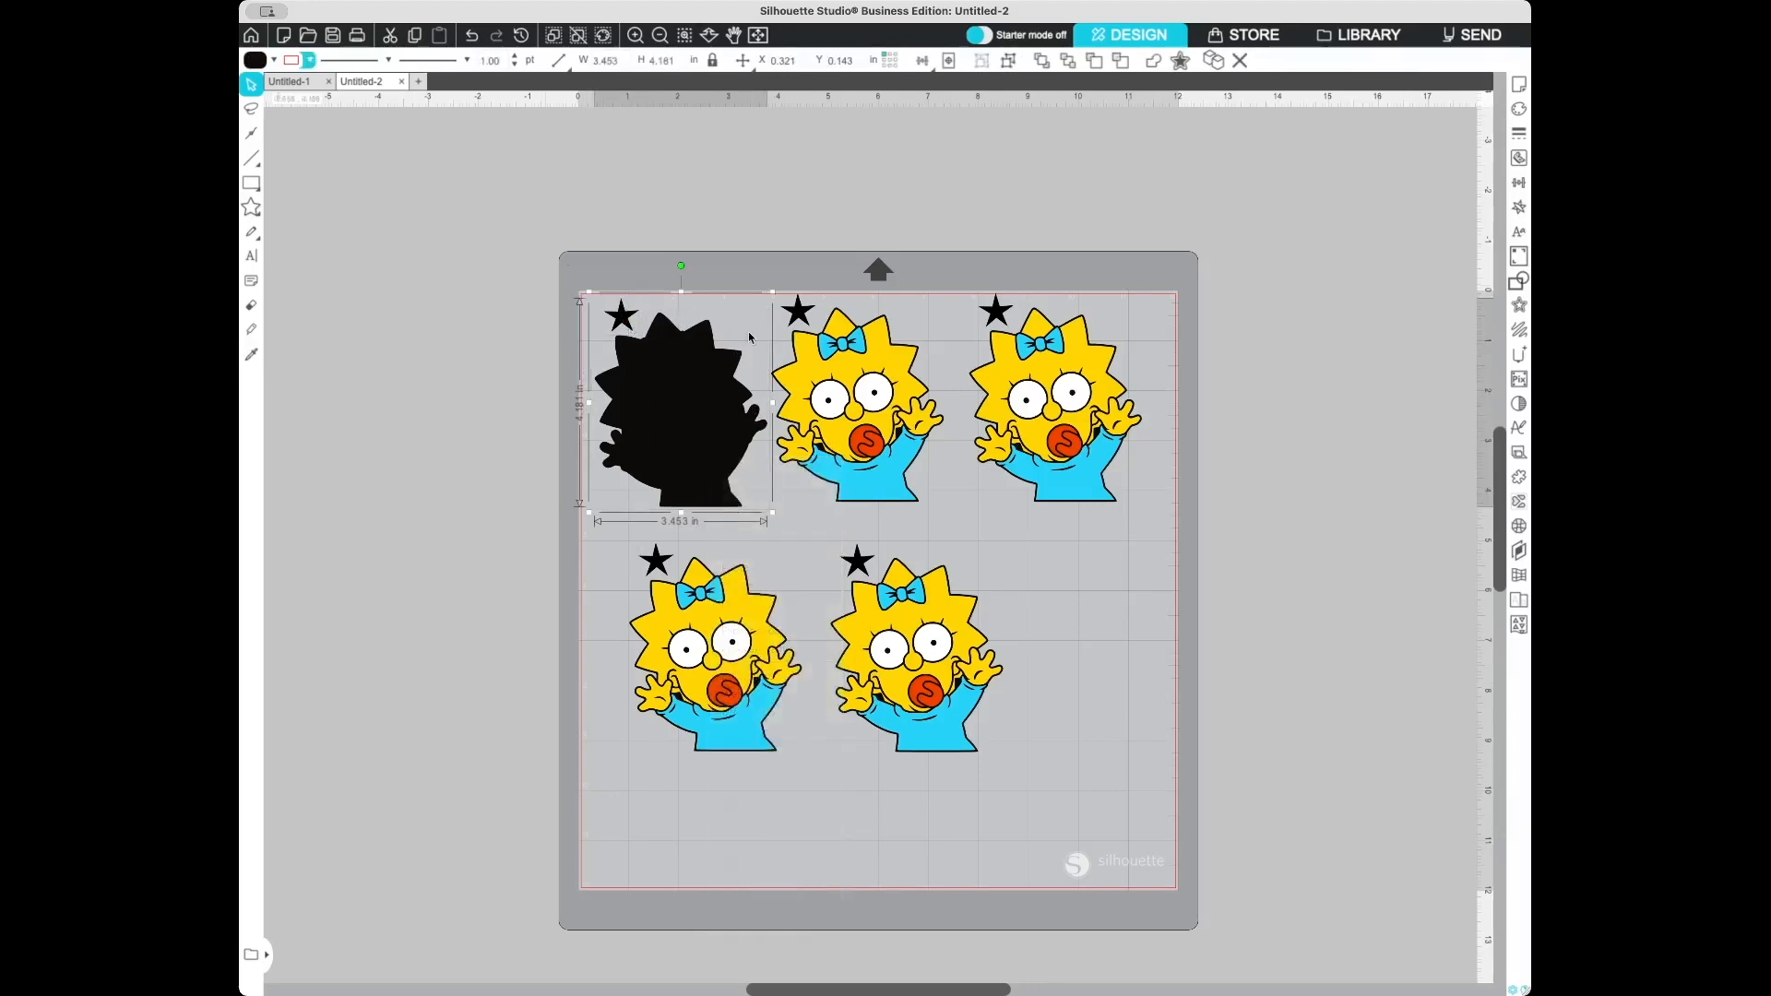
{"action": "left_click", "coordinate": [936, 269]}
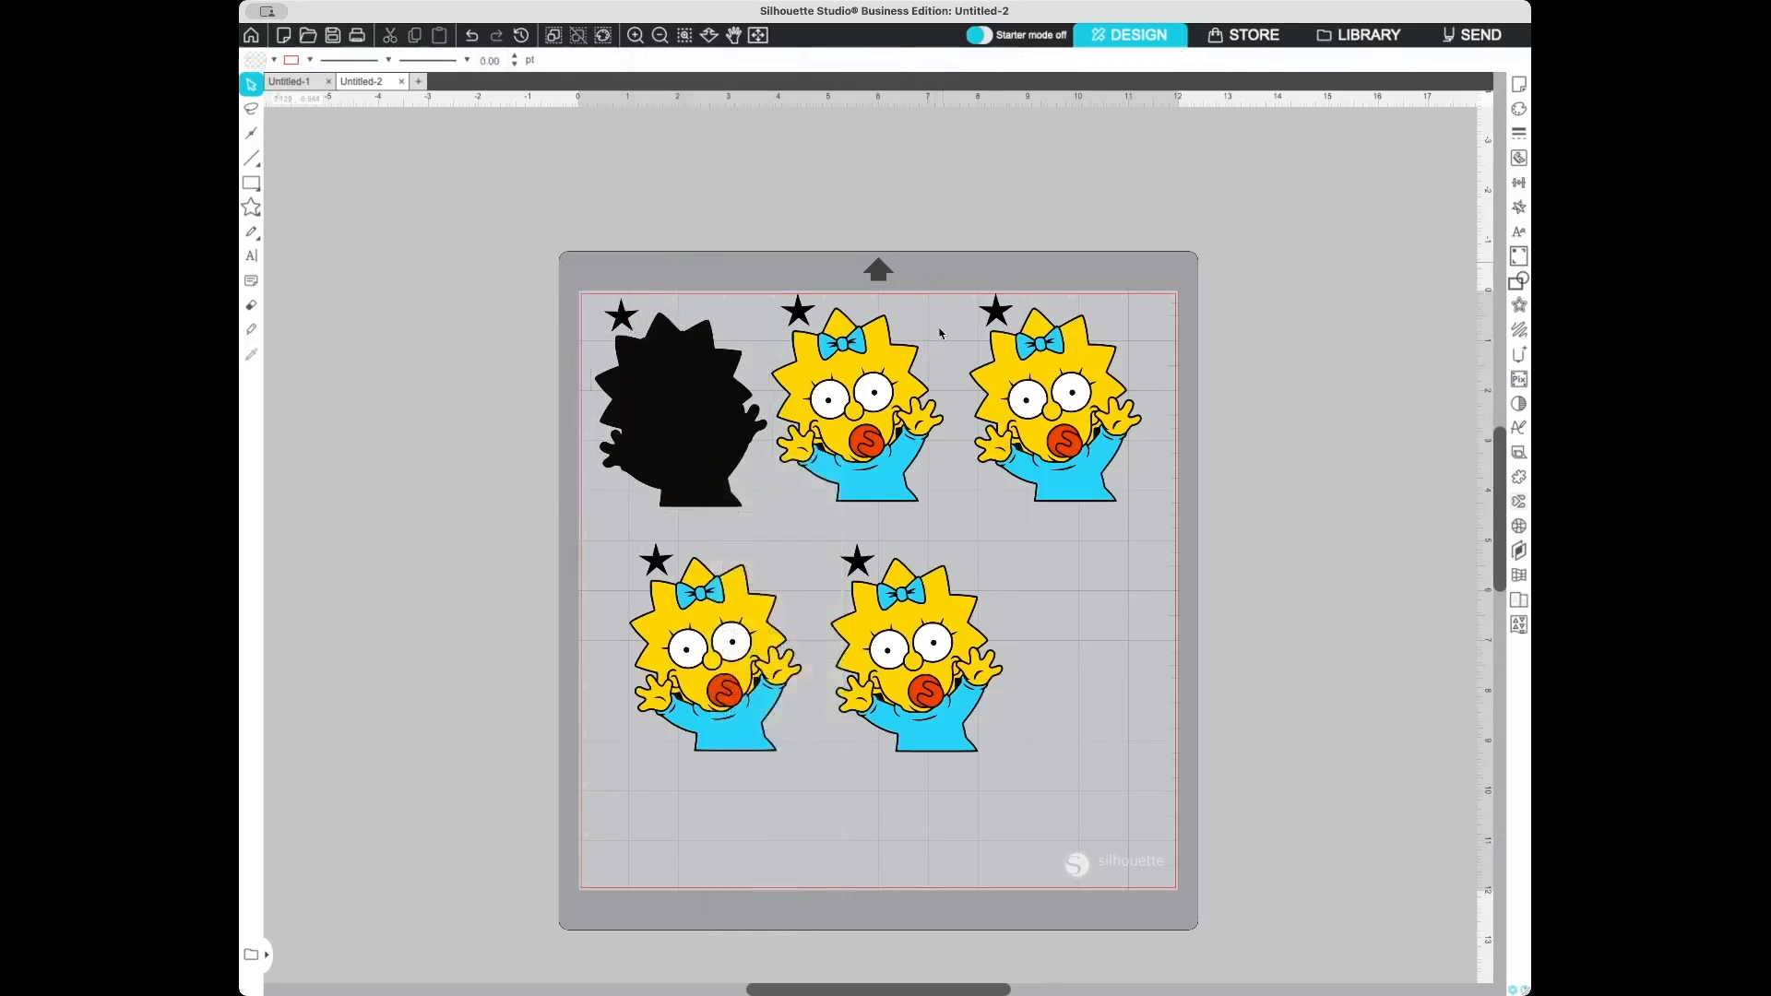
- Delete the blue, red, white and black parts of the second copy, leaving only the yellow layer
{"action": "left_click", "coordinate": [829, 352]}
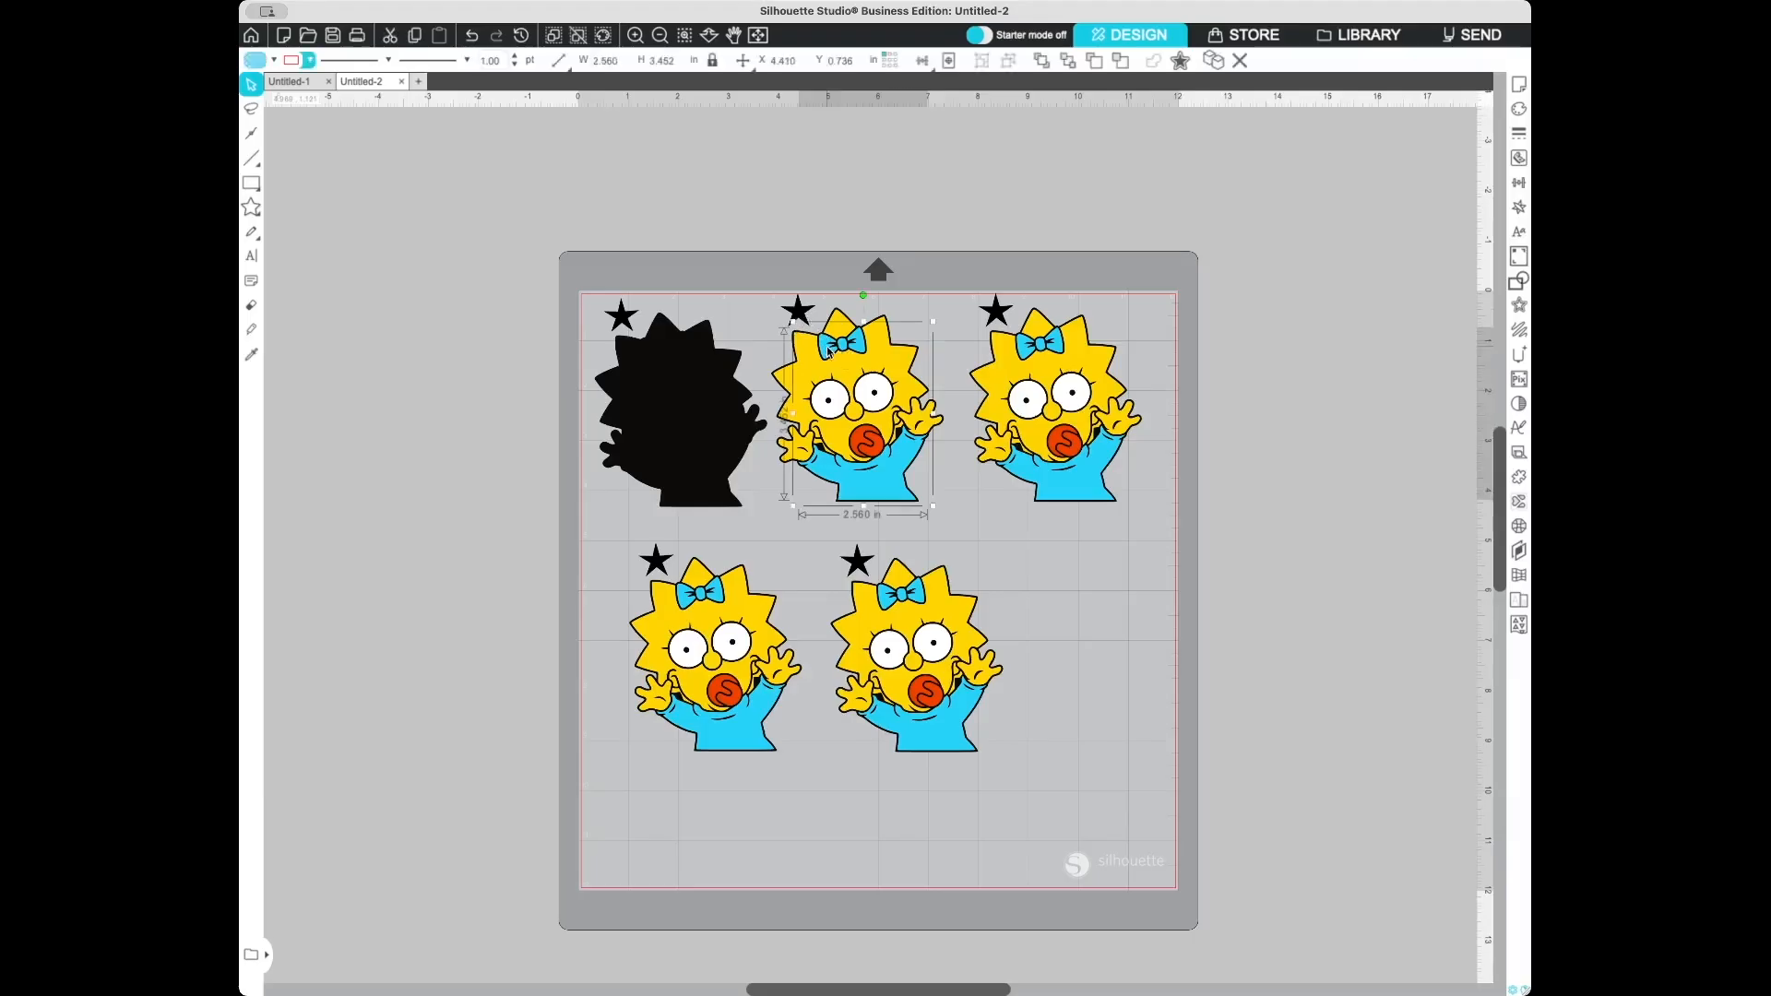
{"action": "key", "text": "Delete"}
{"action": "left_click", "coordinate": [862, 442]}
{"action": "key", "text": "Delete"}
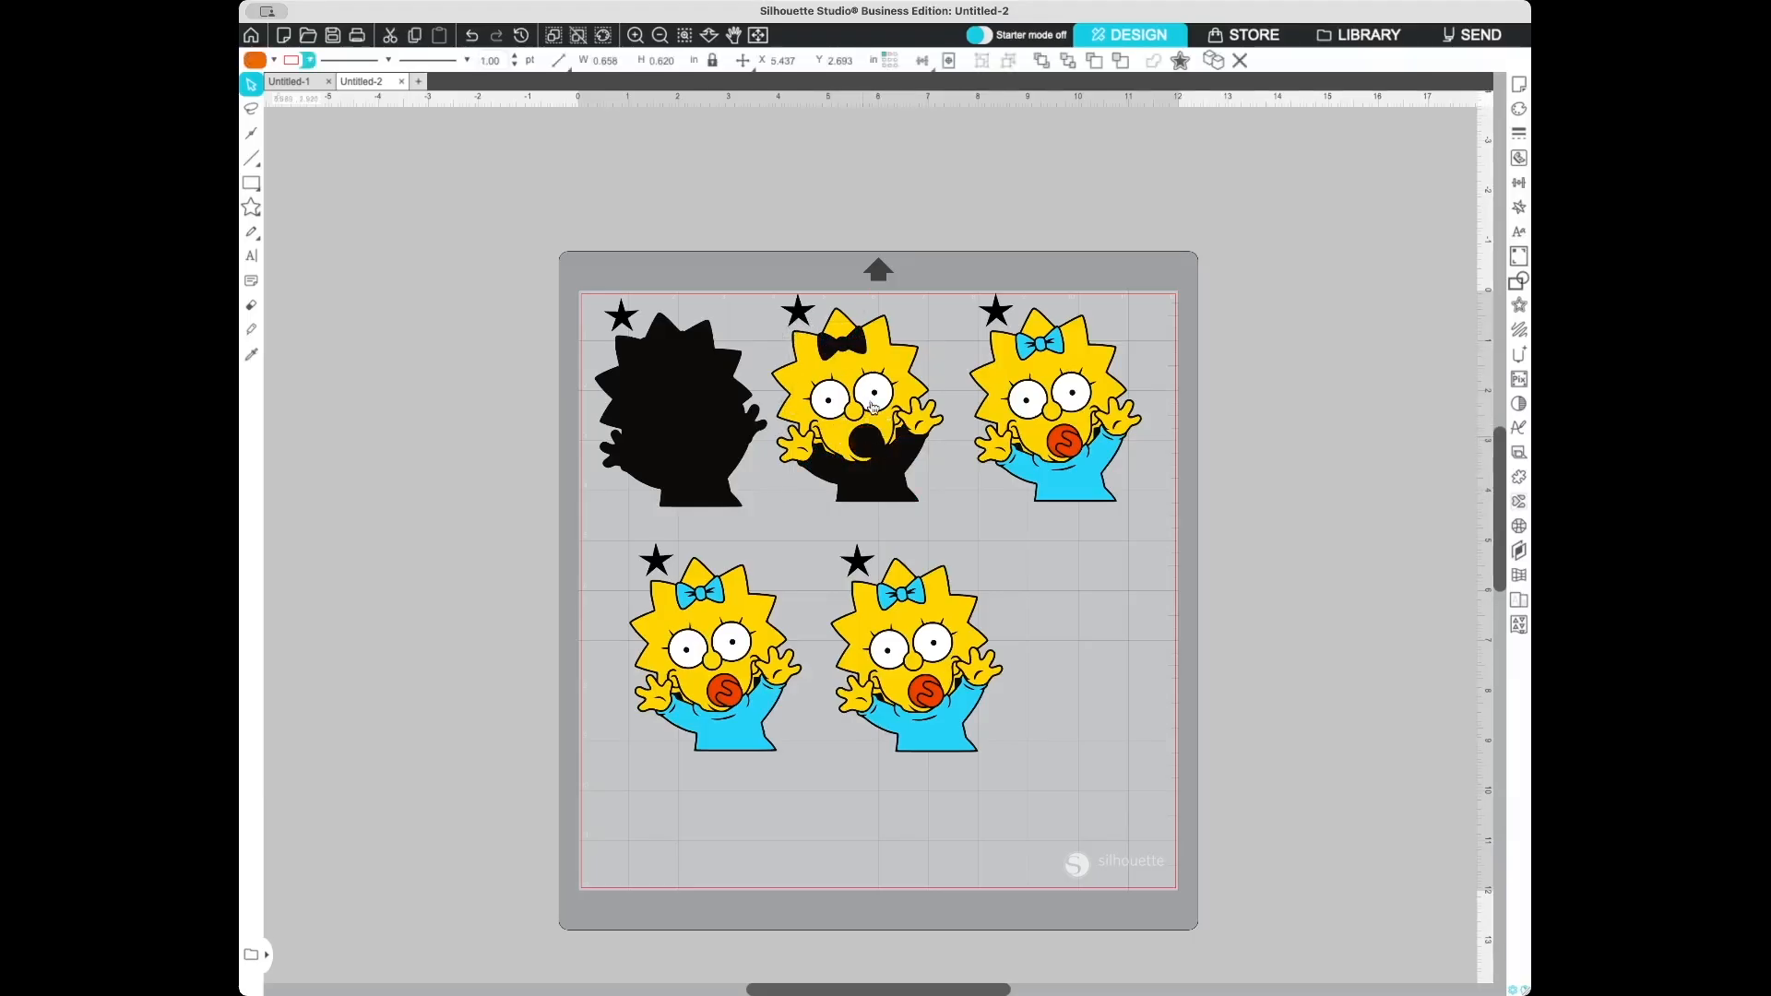
{"action": "left_click", "coordinate": [867, 406]}
{"action": "key", "text": "Delete"}
{"action": "left_click", "coordinate": [895, 503]}
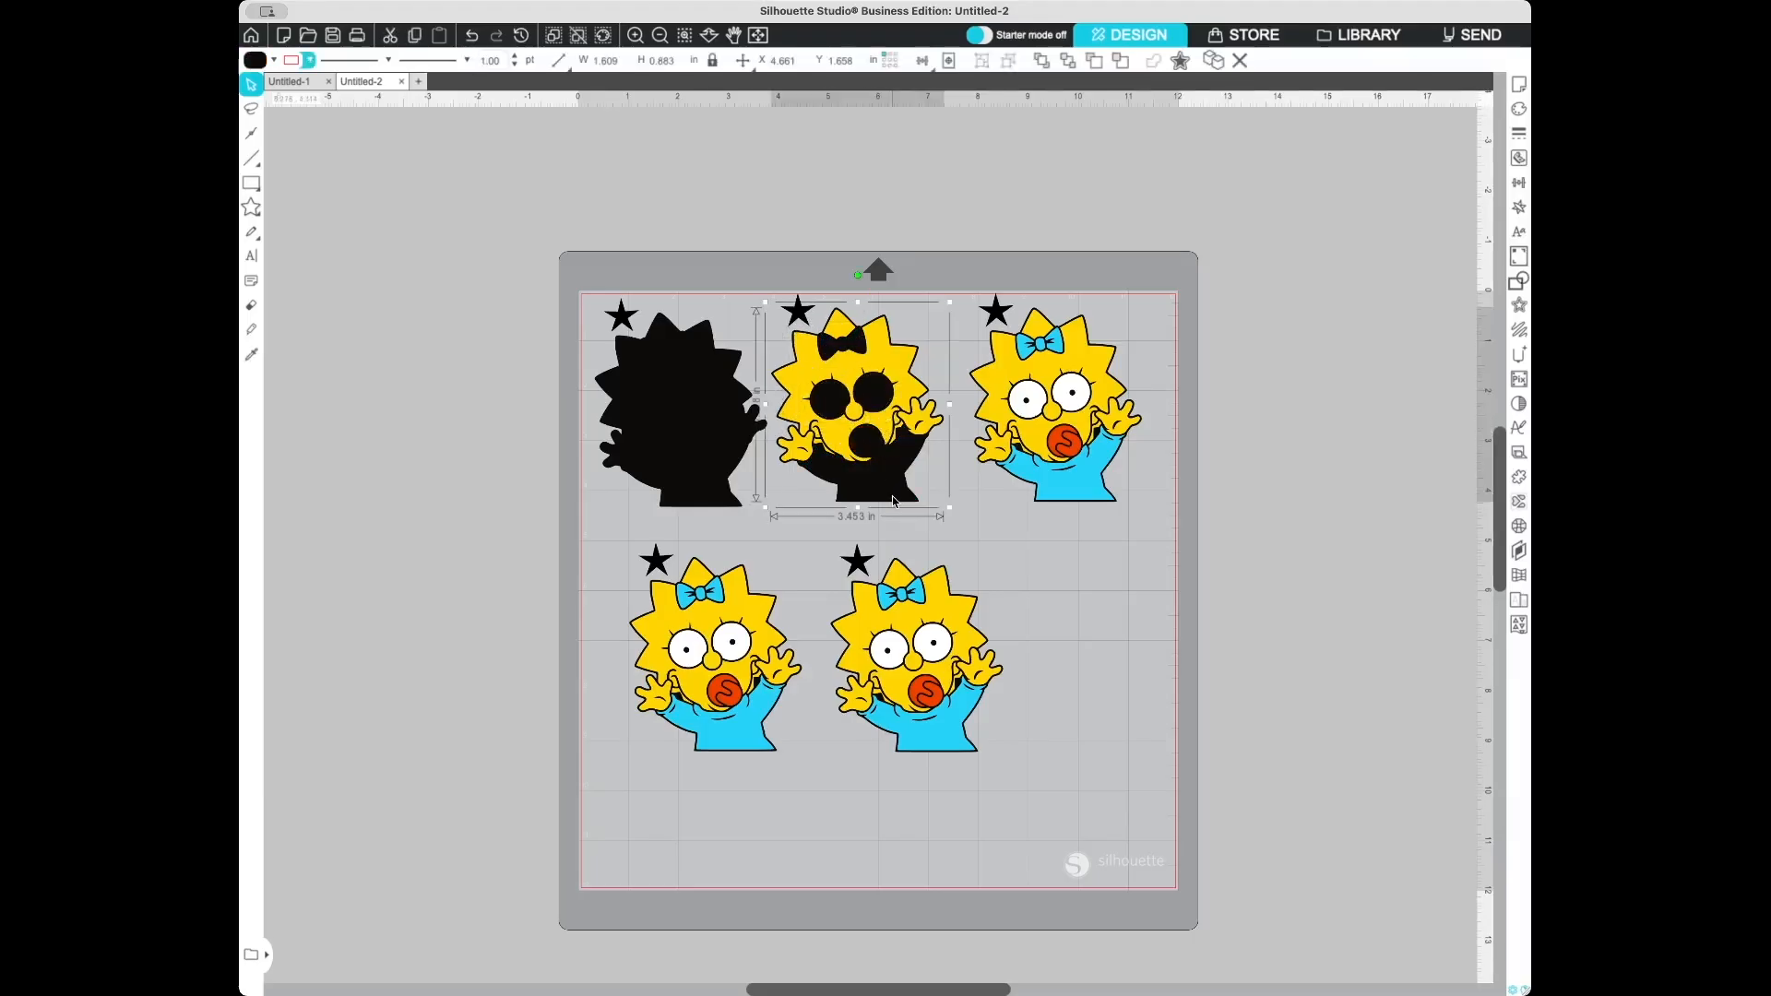
{"action": "key", "text": "Delete"}
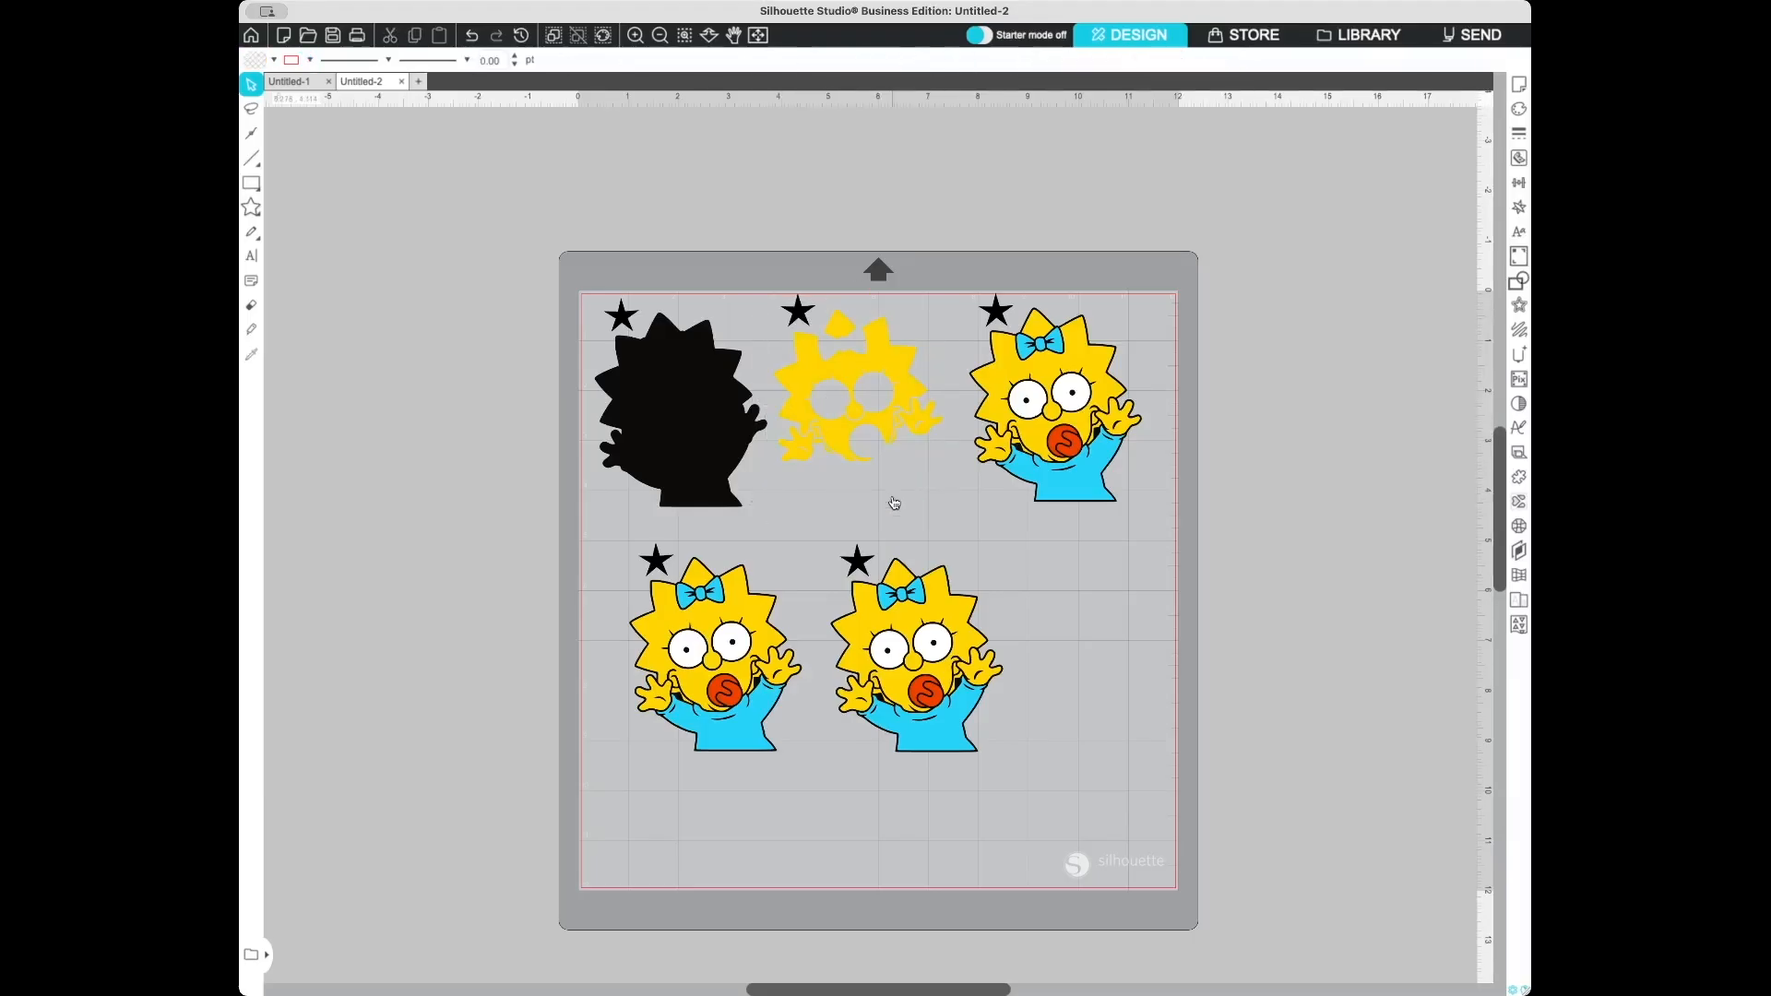
- Fill the second copy's star with the same yellow as its remaining layer using the eyedropper
{"action": "left_click", "coordinate": [799, 319]}
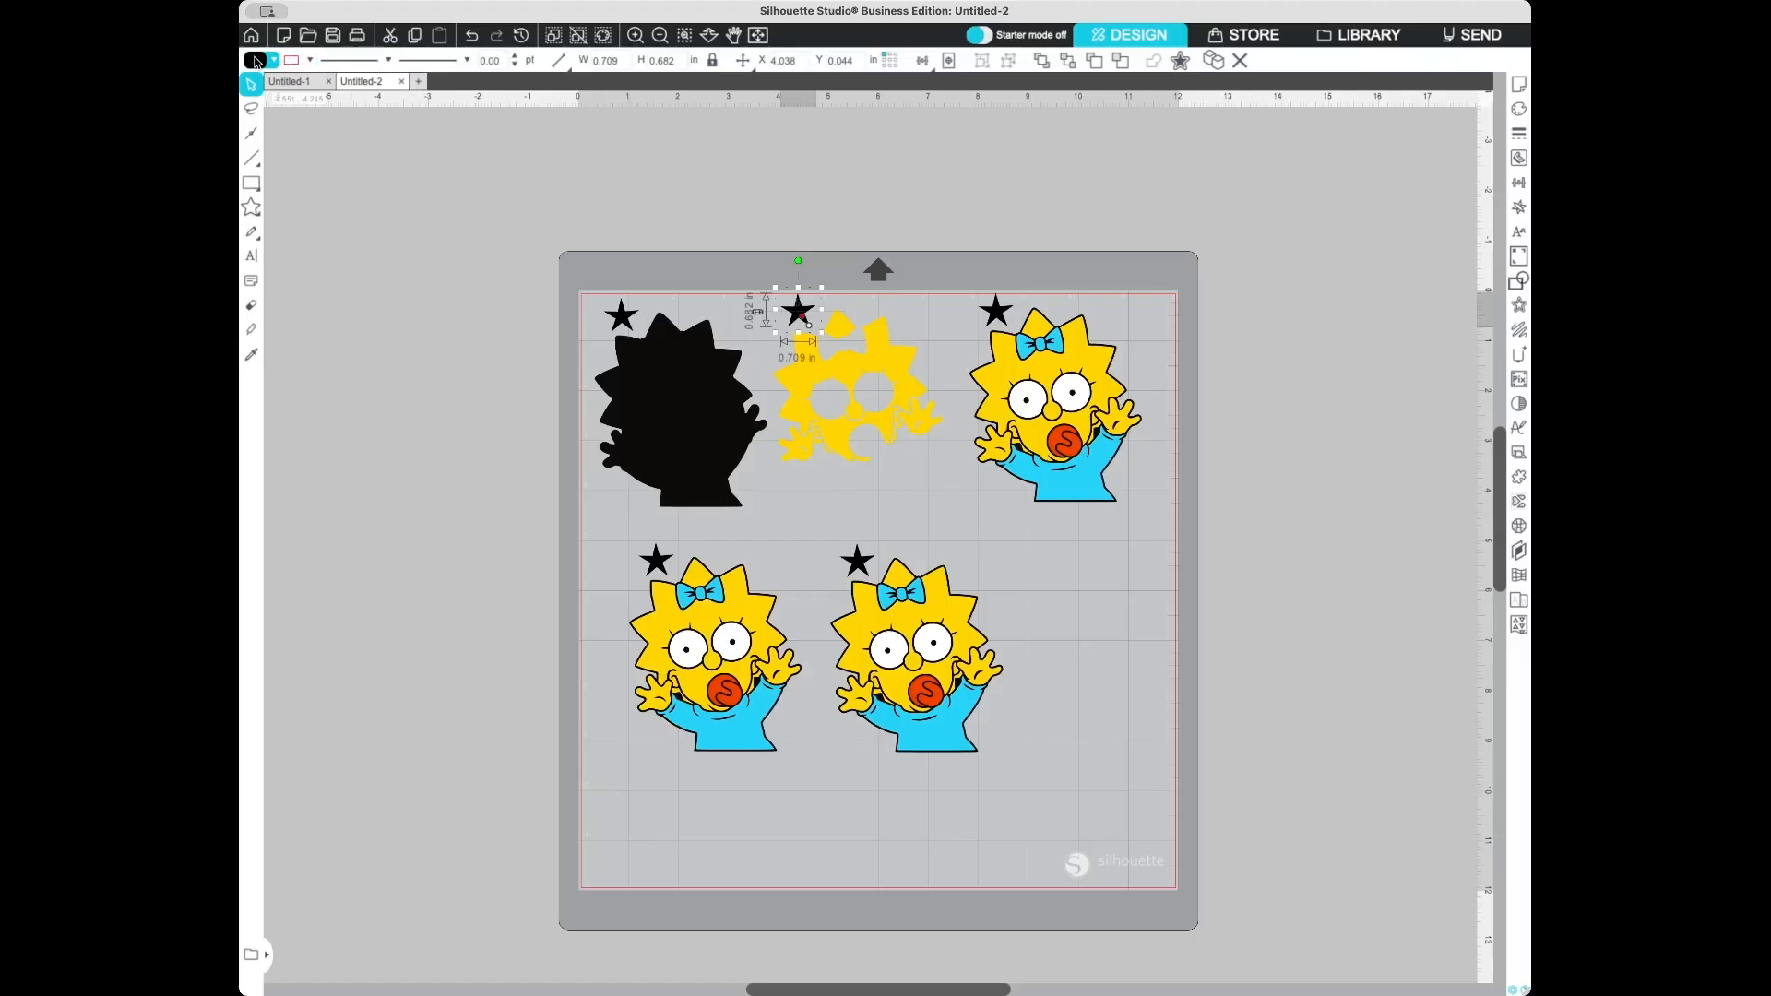
{"action": "left_click", "coordinate": [424, 95]}
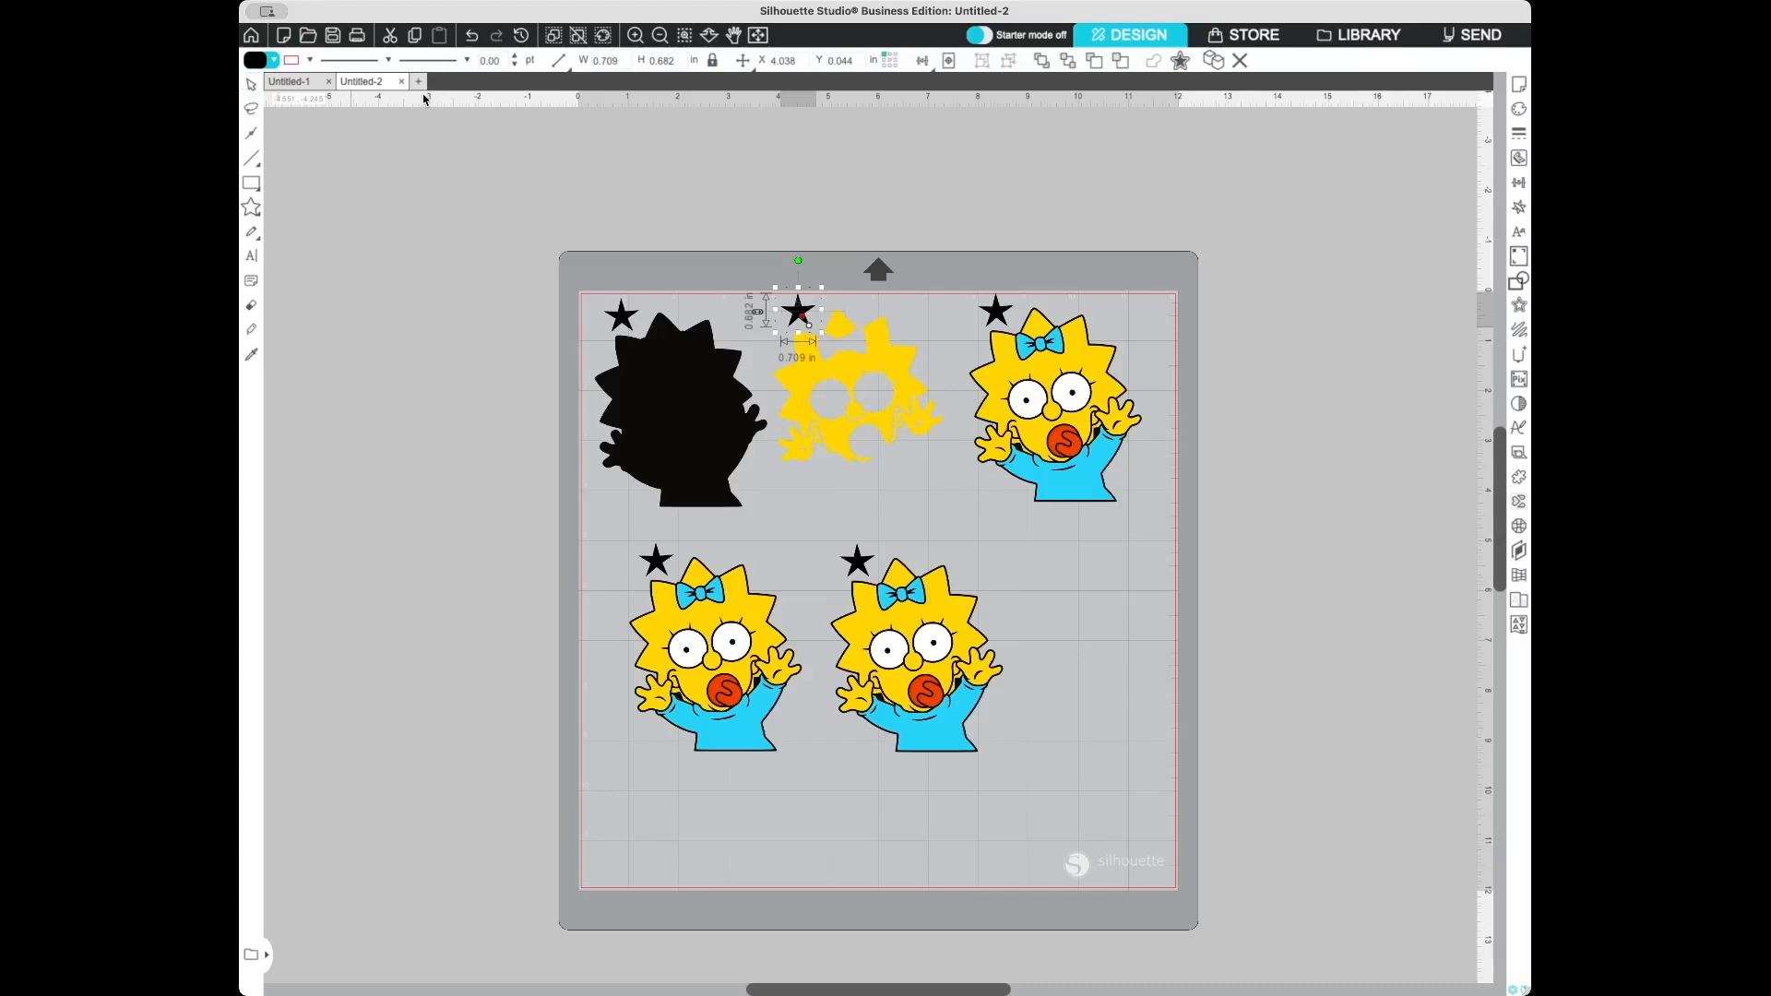
{"action": "left_click", "coordinate": [846, 363]}
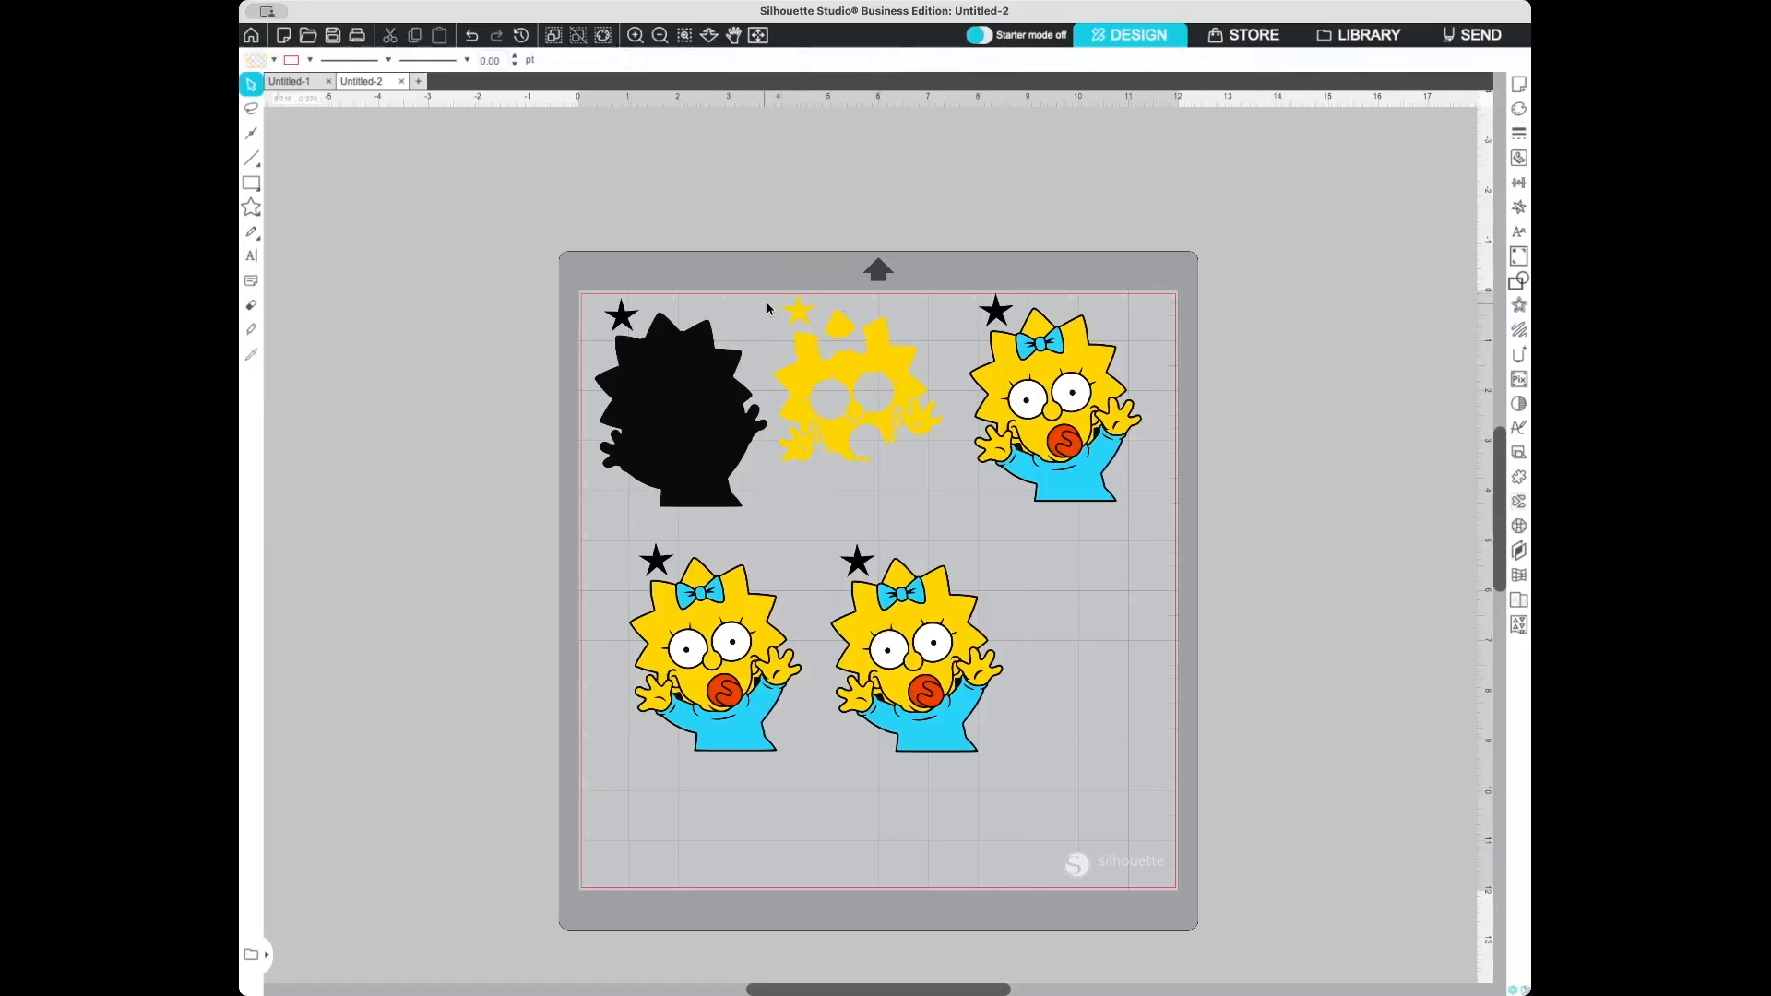
- Group the yellow layer with its star
{"action": "left_click", "coordinate": [838, 372], "text": "shift"}
{"action": "right_click", "coordinate": [837, 372]}
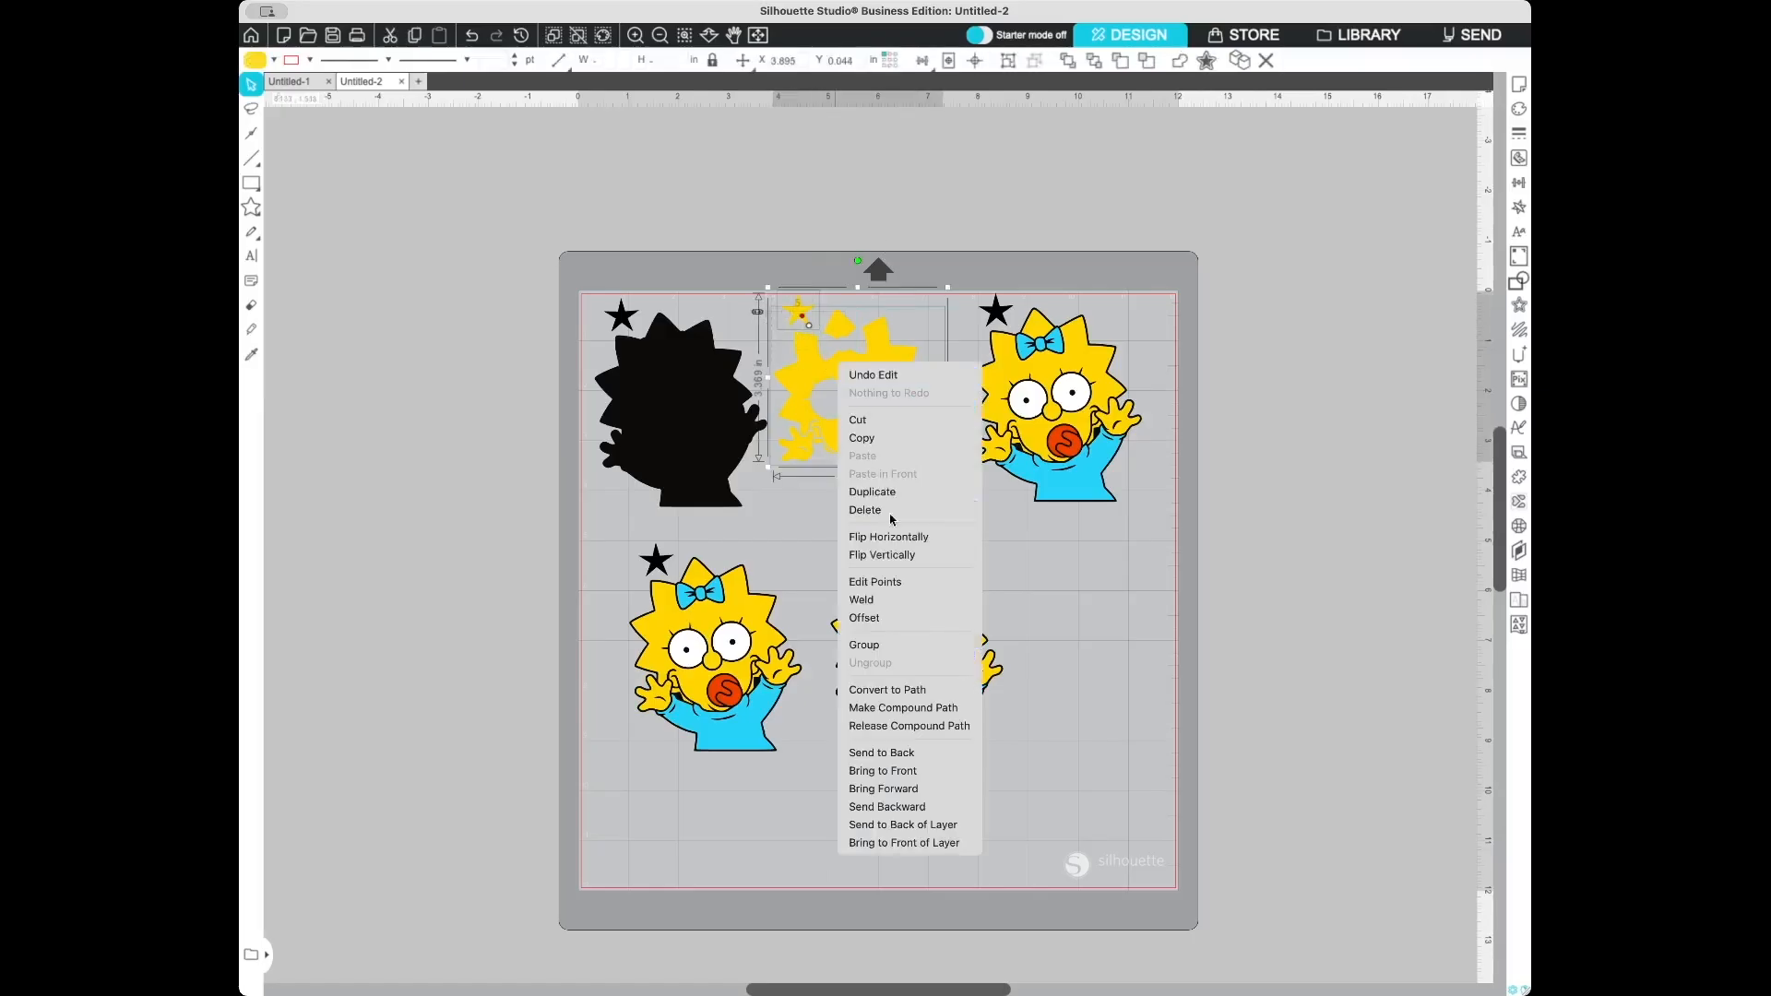
{"action": "left_click", "coordinate": [896, 644]}
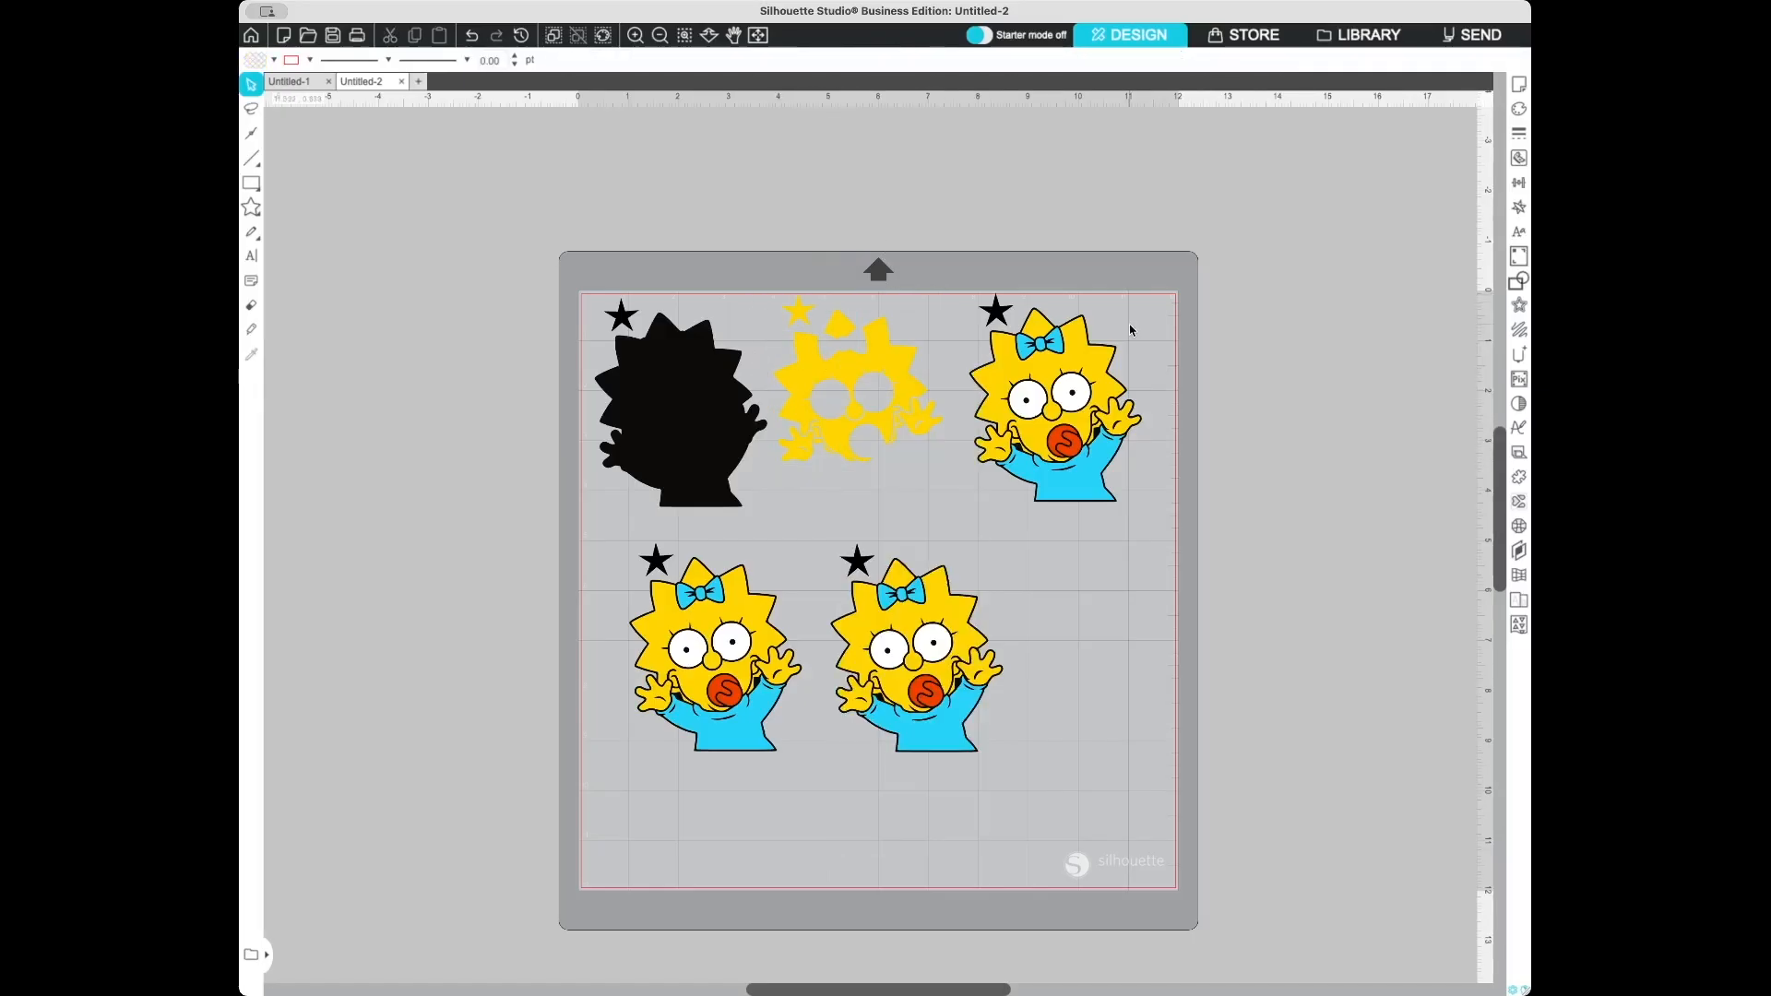
- Delete the yellow, black, white and red parts of the third copy, leaving only the blue pieces
{"action": "left_click", "coordinate": [1081, 362]}
{"action": "key", "text": "Delete"}
{"action": "left_click", "coordinate": [1081, 364]}
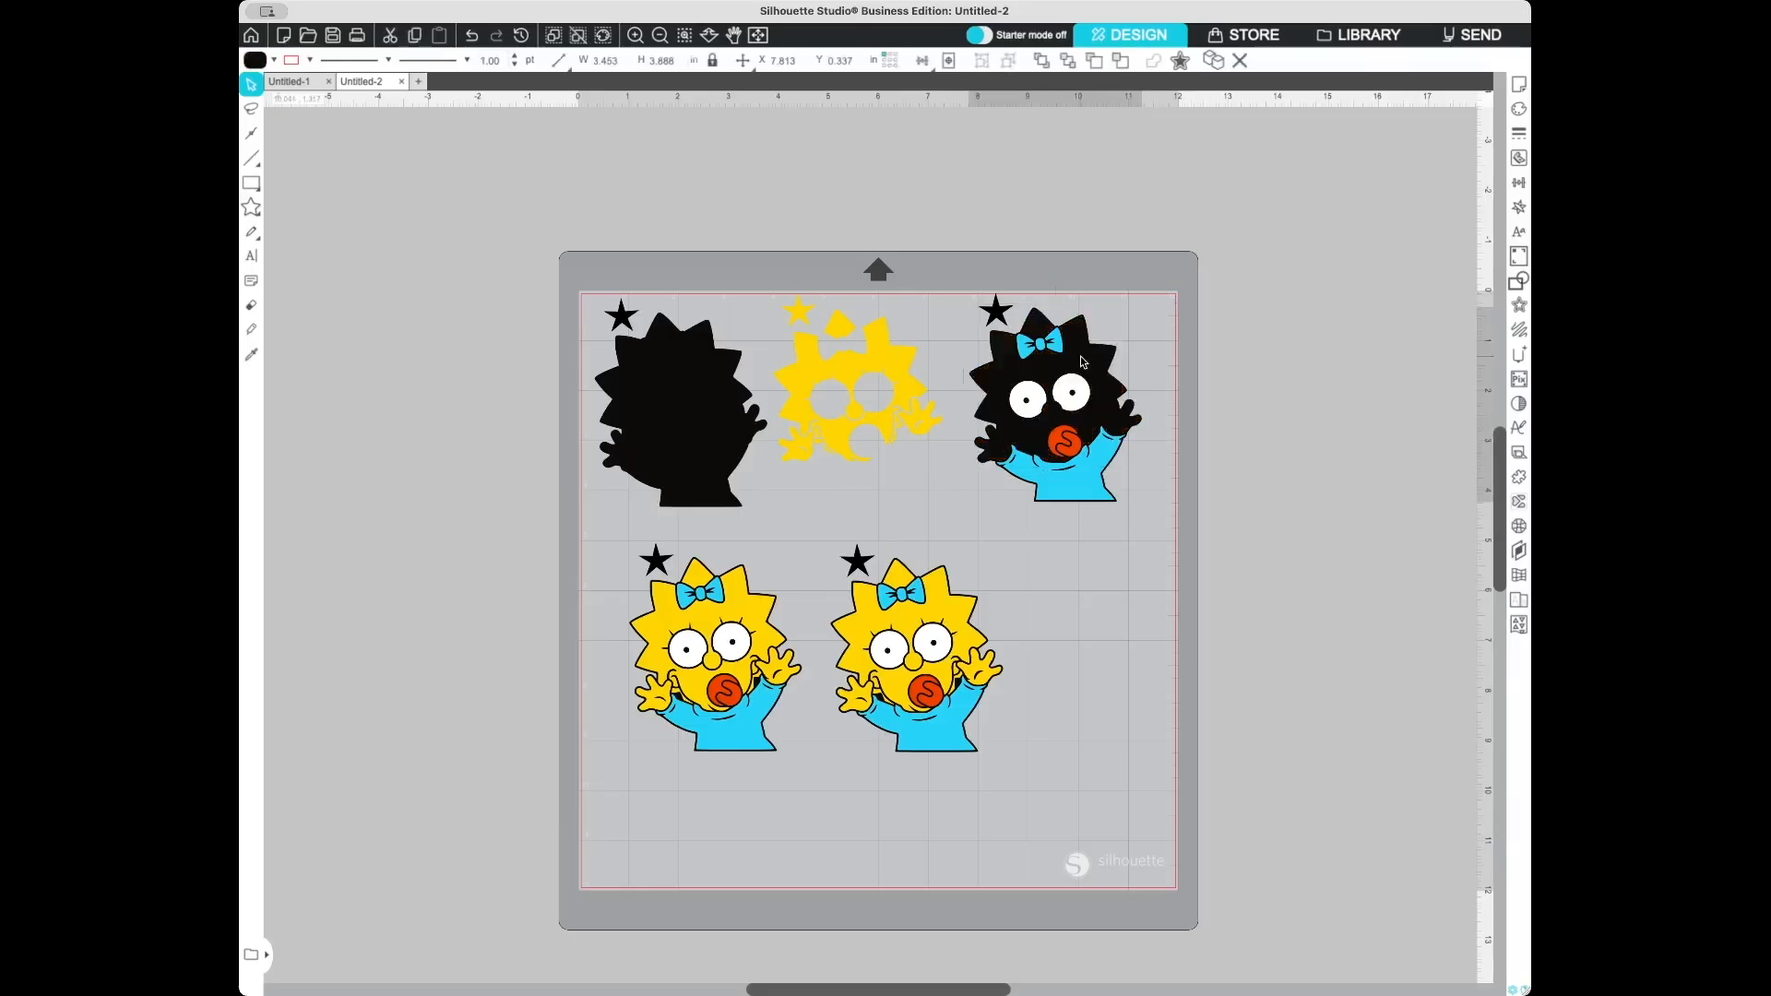
{"action": "key", "text": "Delete"}
{"action": "left_click", "coordinate": [1083, 410]}
{"action": "key", "text": "Delete"}
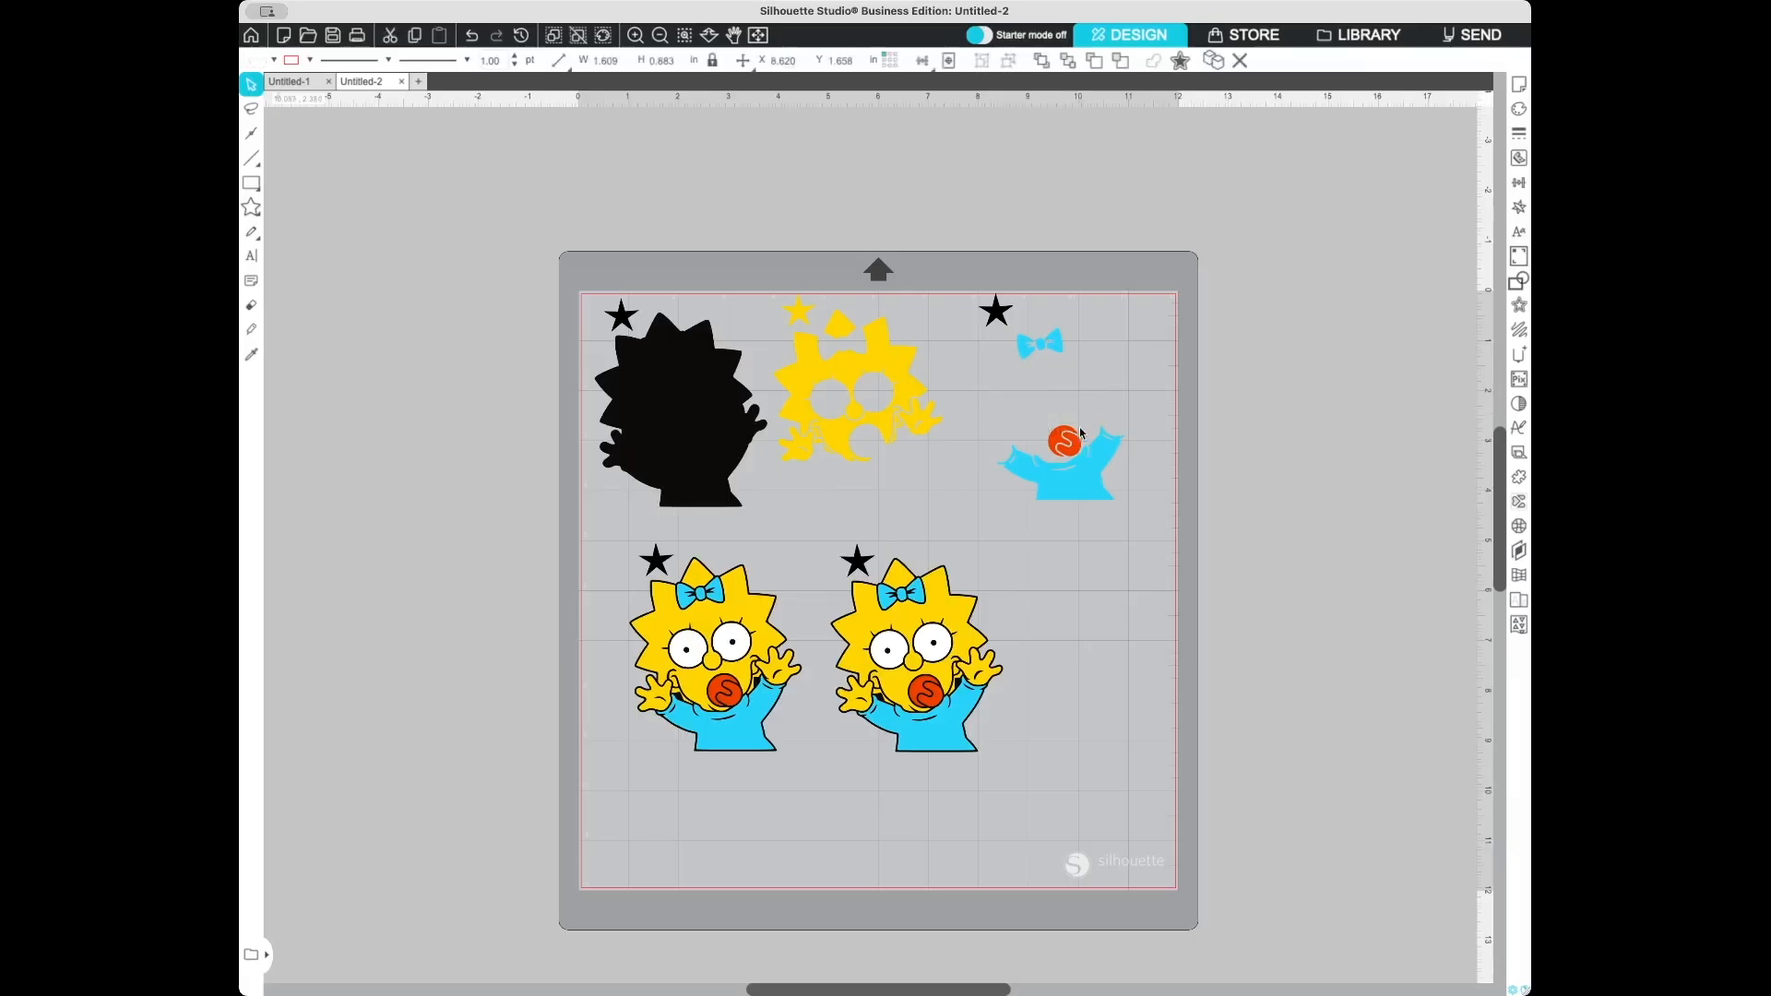
{"action": "left_click", "coordinate": [1065, 442]}
{"action": "key", "text": "Delete"}
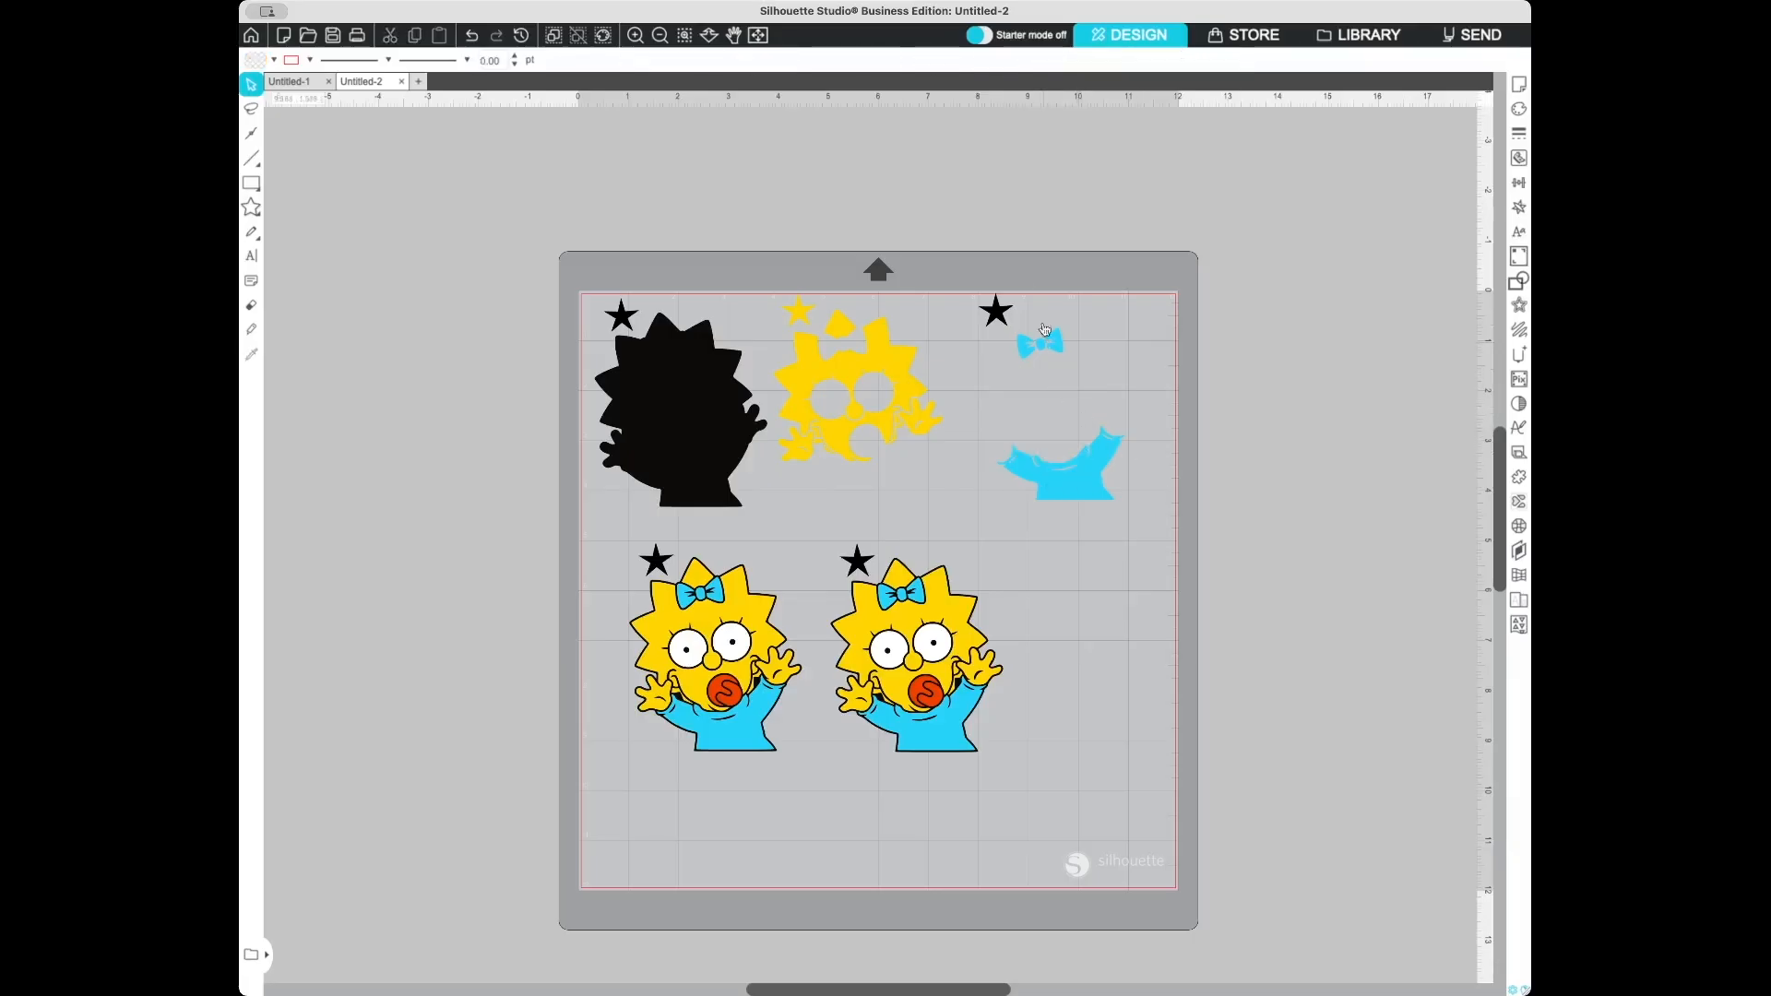
- Fill the third copy's star with the blue of its remaining layer using the eyedropper
{"action": "left_click", "coordinate": [1007, 316]}
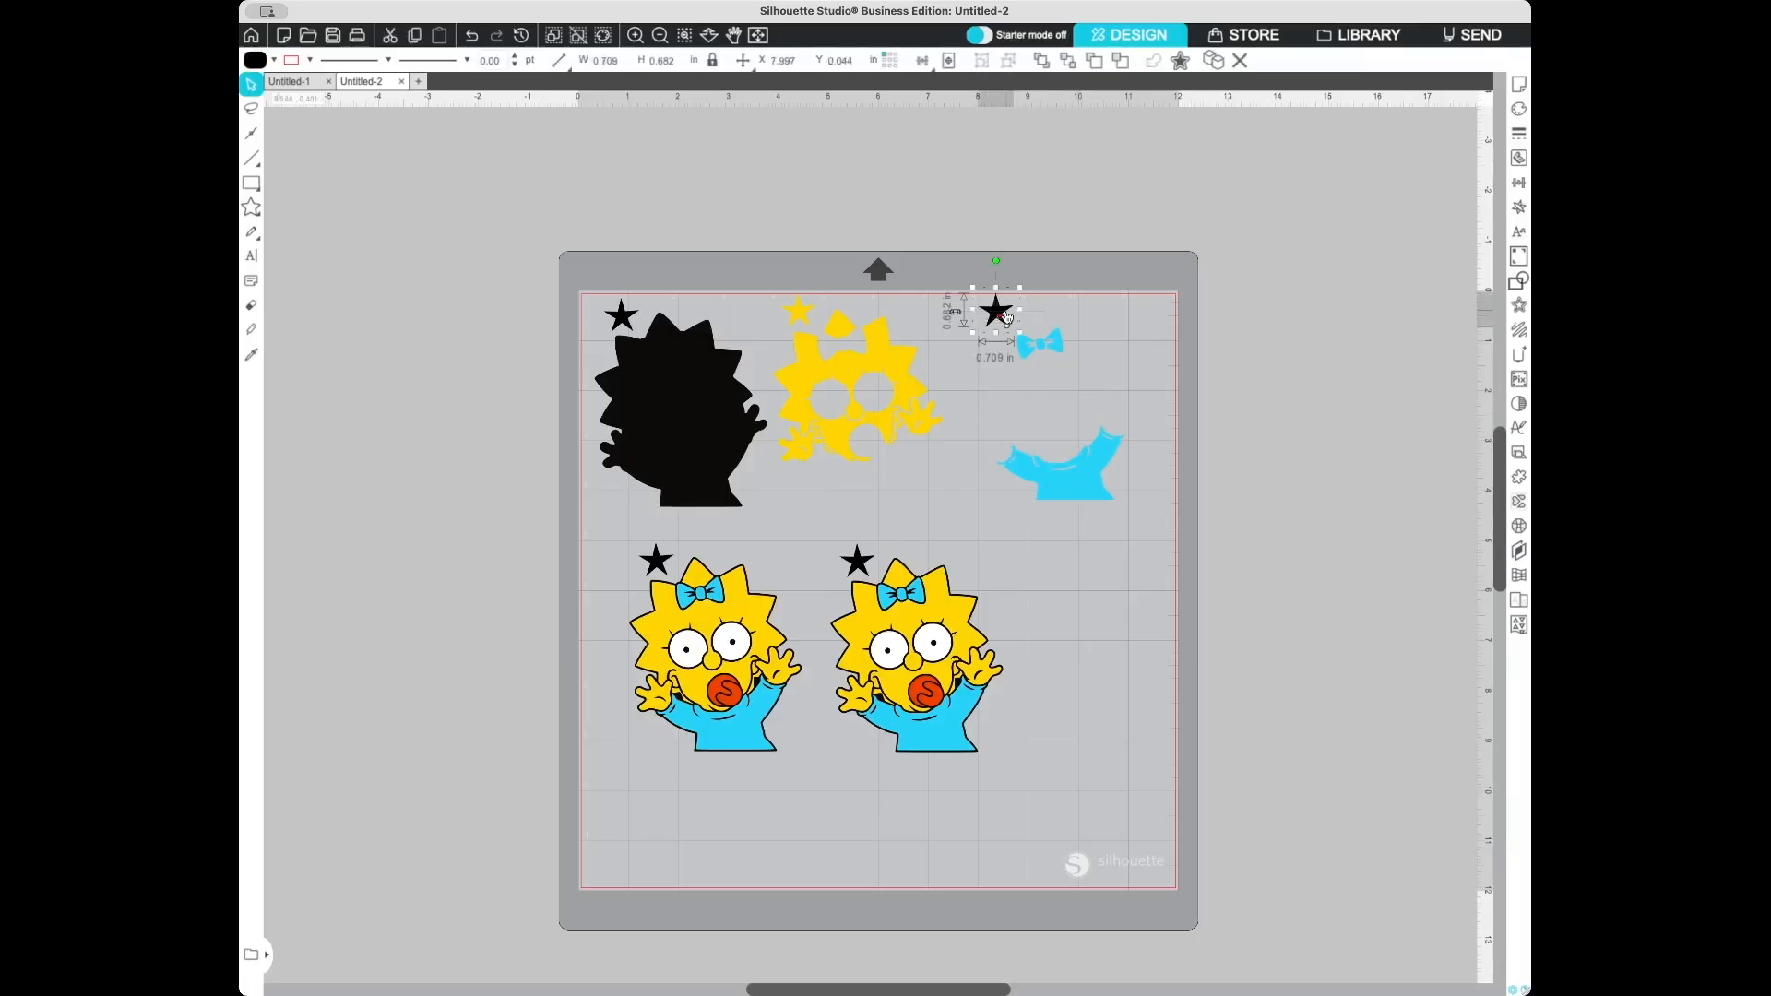
{"action": "left_click", "coordinate": [422, 96]}
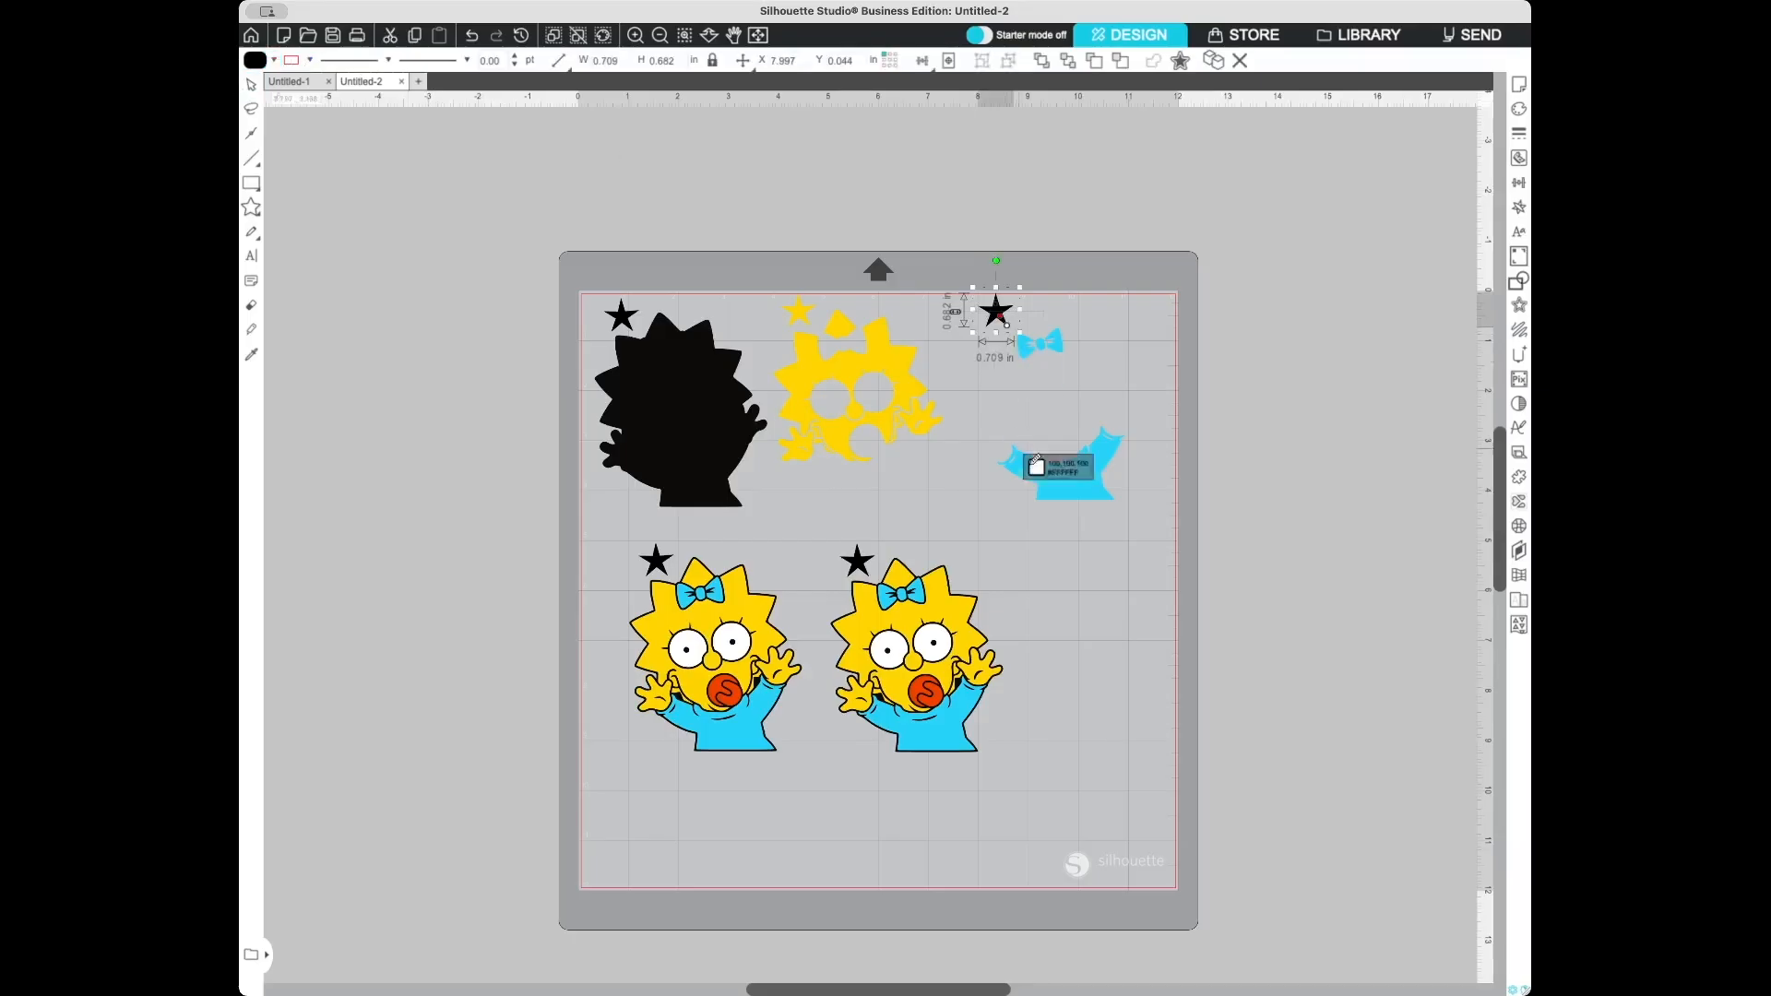
{"action": "left_click", "coordinate": [1060, 477]}
{"action": "right_click", "coordinate": [1139, 237]}
{"action": "left_click", "coordinate": [1084, 256]}
{"action": "left_click", "coordinate": [1093, 227]}
{"action": "left_click", "coordinate": [995, 311]}
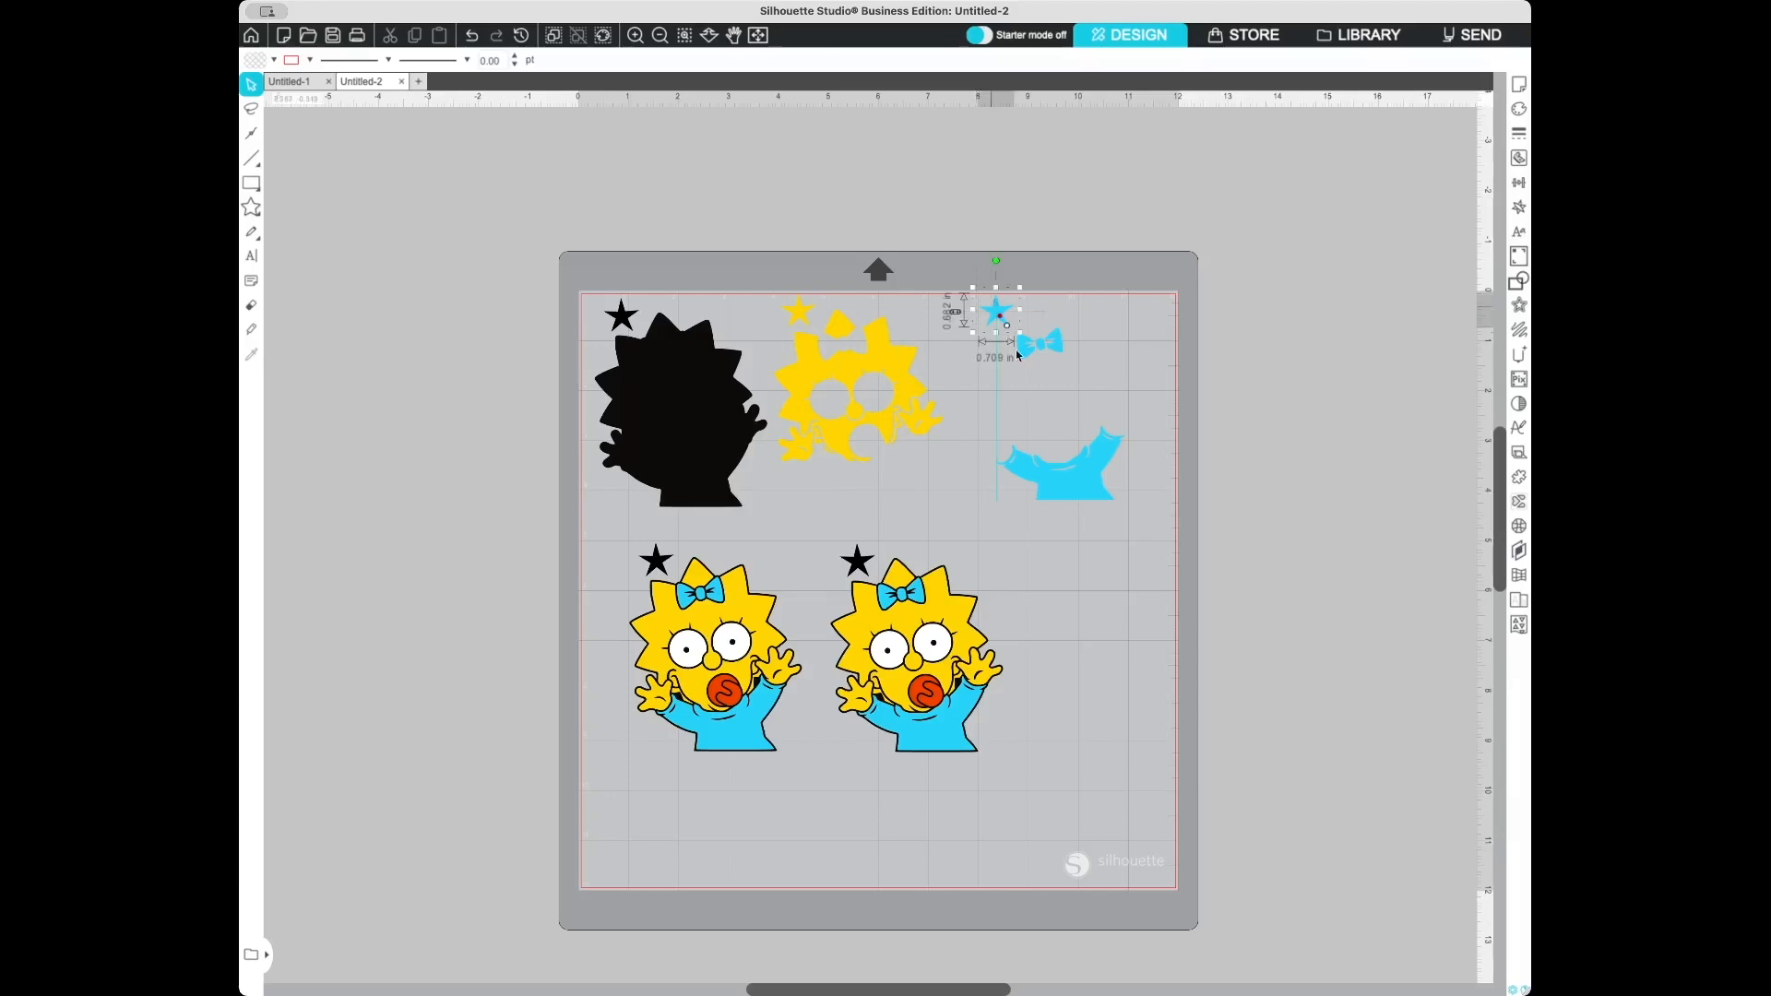
- Group the blue layer with its blue star
{"action": "left_click", "coordinate": [1111, 497], "text": "shift"}
{"action": "right_click", "coordinate": [1106, 472]}
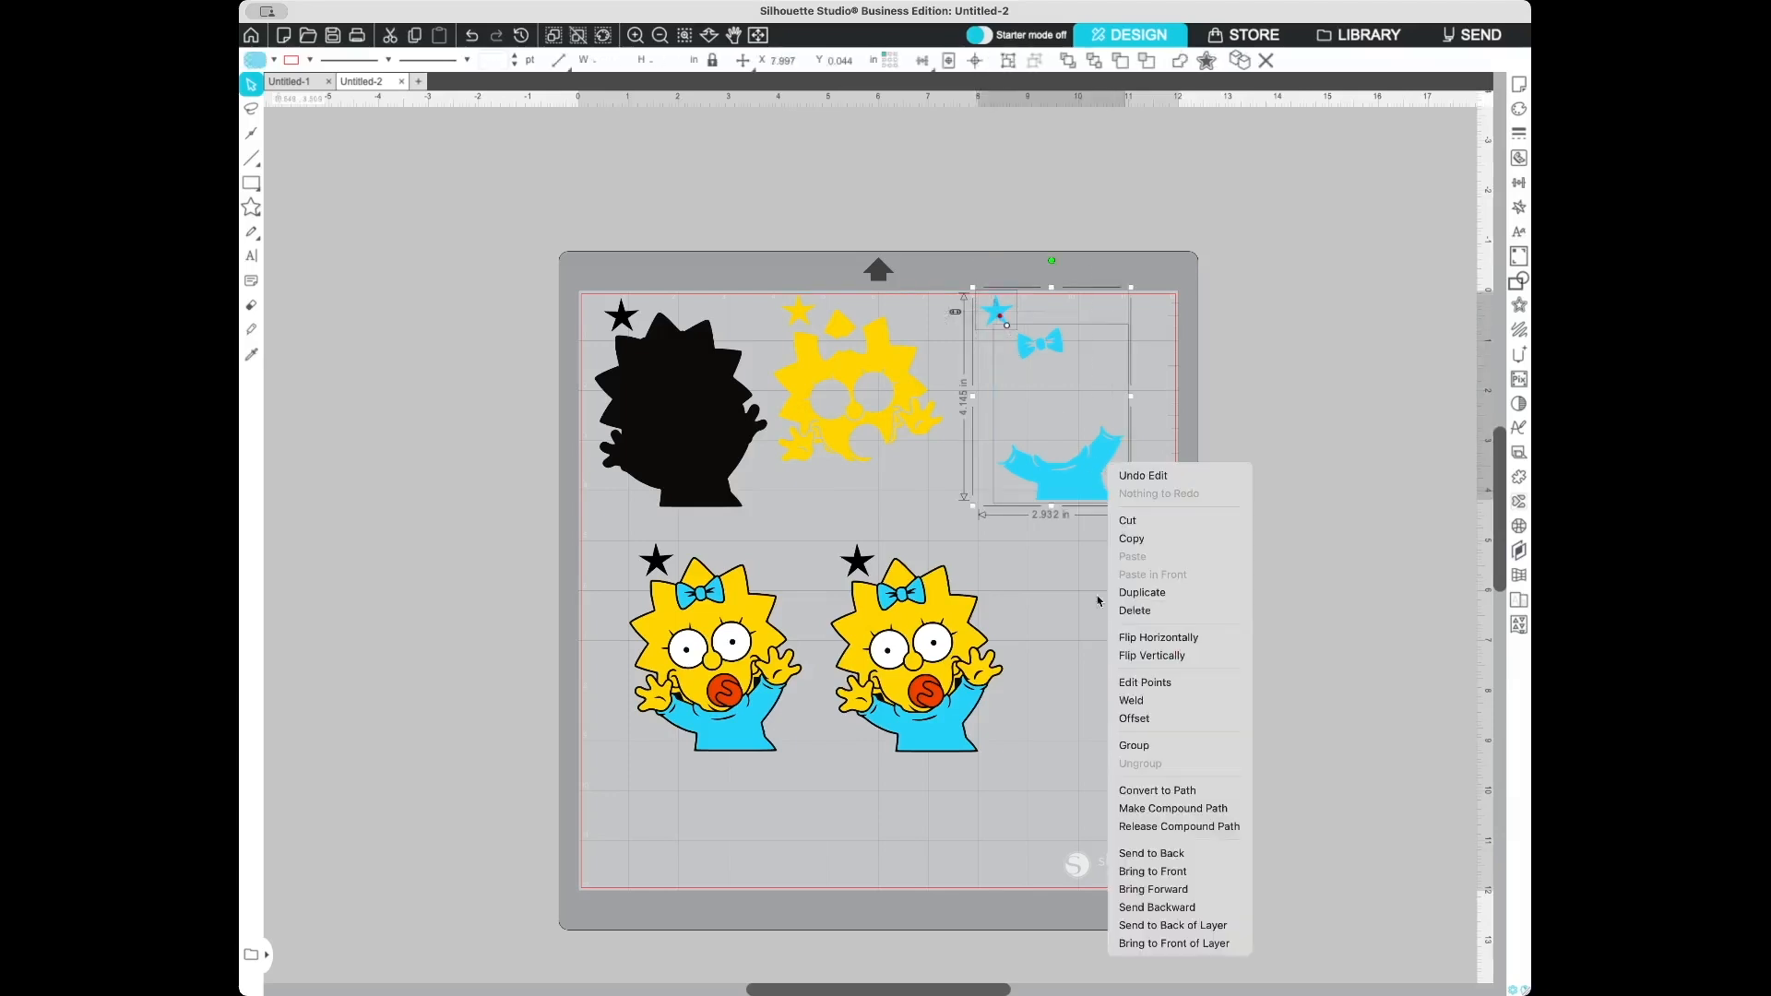
{"action": "left_click", "coordinate": [1147, 743]}
{"action": "left_click", "coordinate": [1127, 654]}
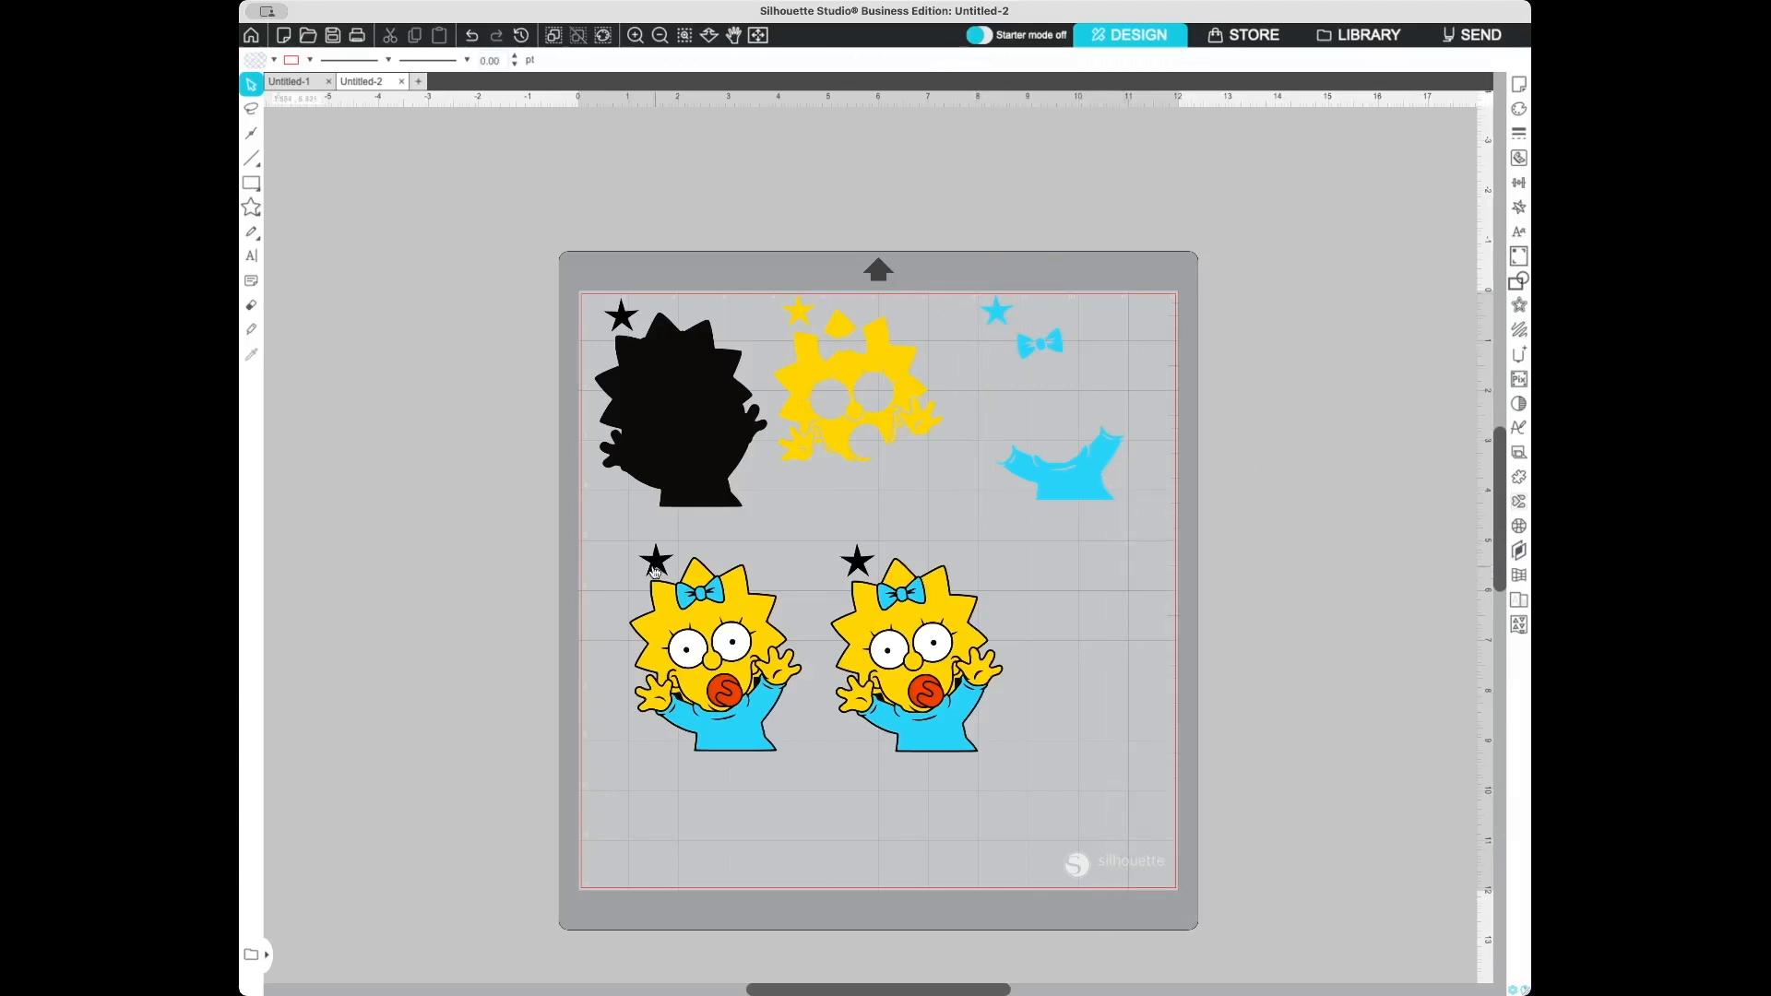
- Delete the yellow, blue, red and black parts of the fourth copy, leaving only the white eyes
{"action": "left_click", "coordinate": [674, 611]}
{"action": "key", "text": "Delete"}
{"action": "left_click", "coordinate": [684, 599]}
{"action": "key", "text": "Delete"}
{"action": "left_click", "coordinate": [732, 698]}
{"action": "key", "text": "Delete"}
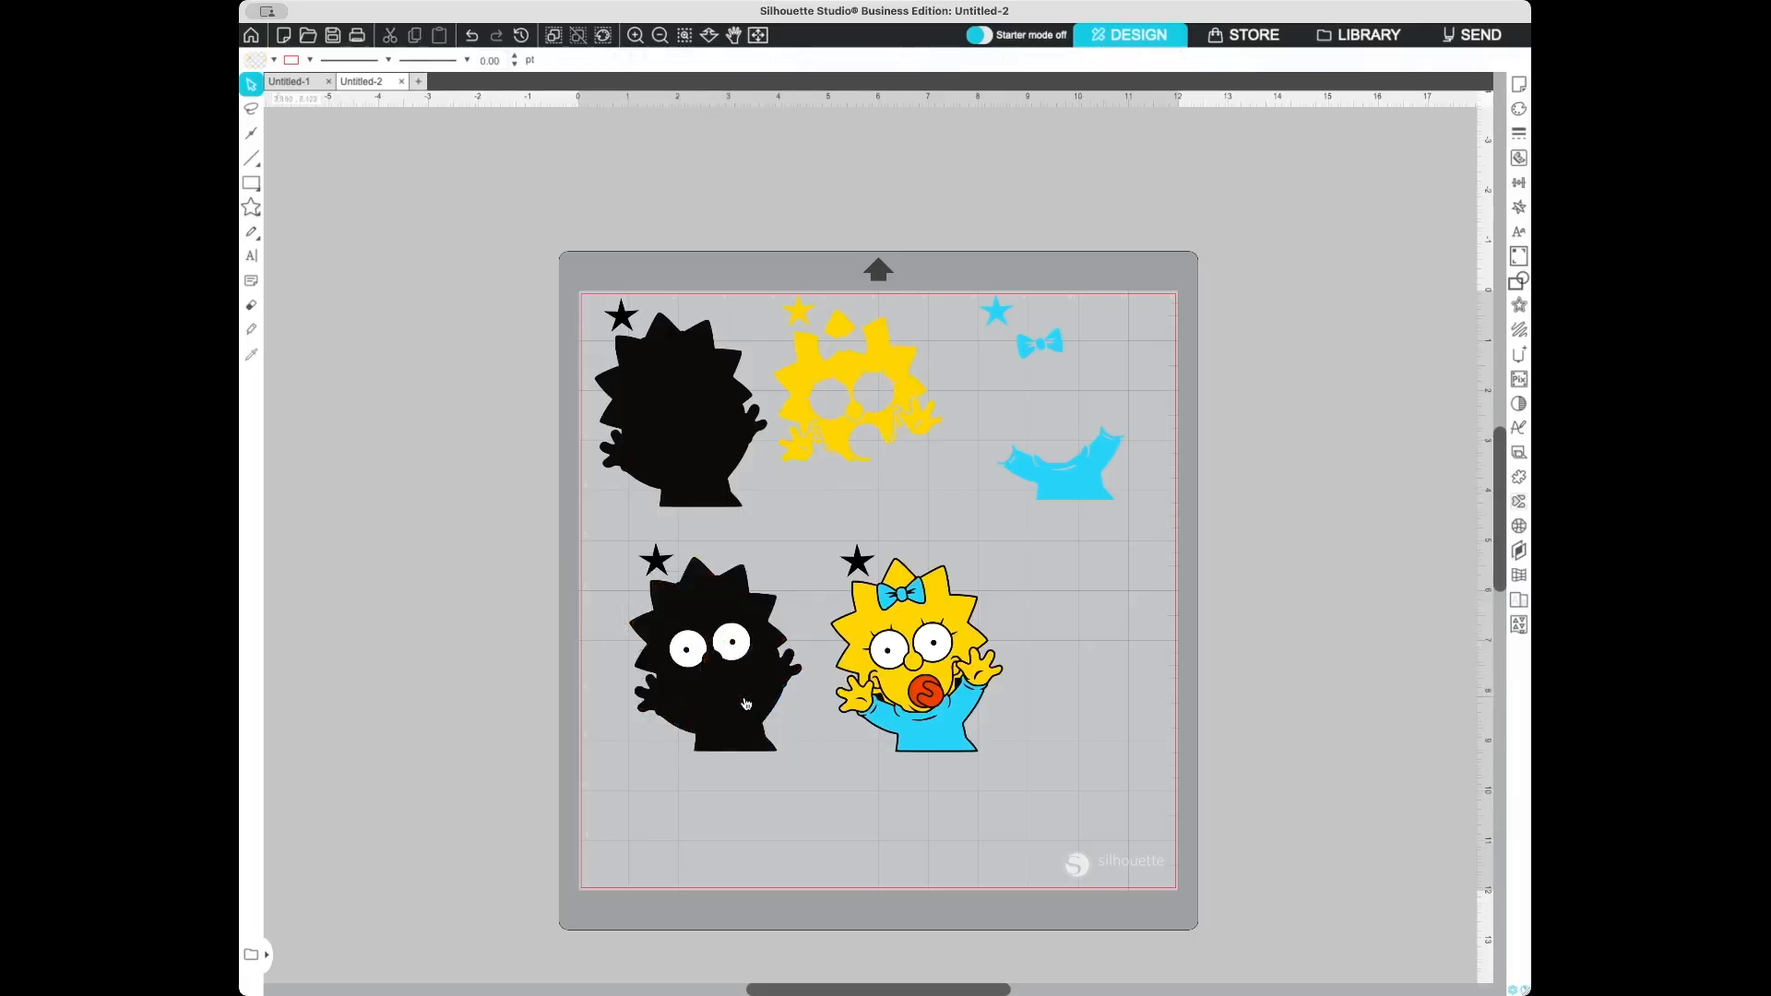
{"action": "left_click", "coordinate": [747, 703]}
{"action": "key", "text": "Delete"}
- Fill the fourth copy's star with the white of the eyes using the eyedropper
{"action": "left_click", "coordinate": [656, 560]}
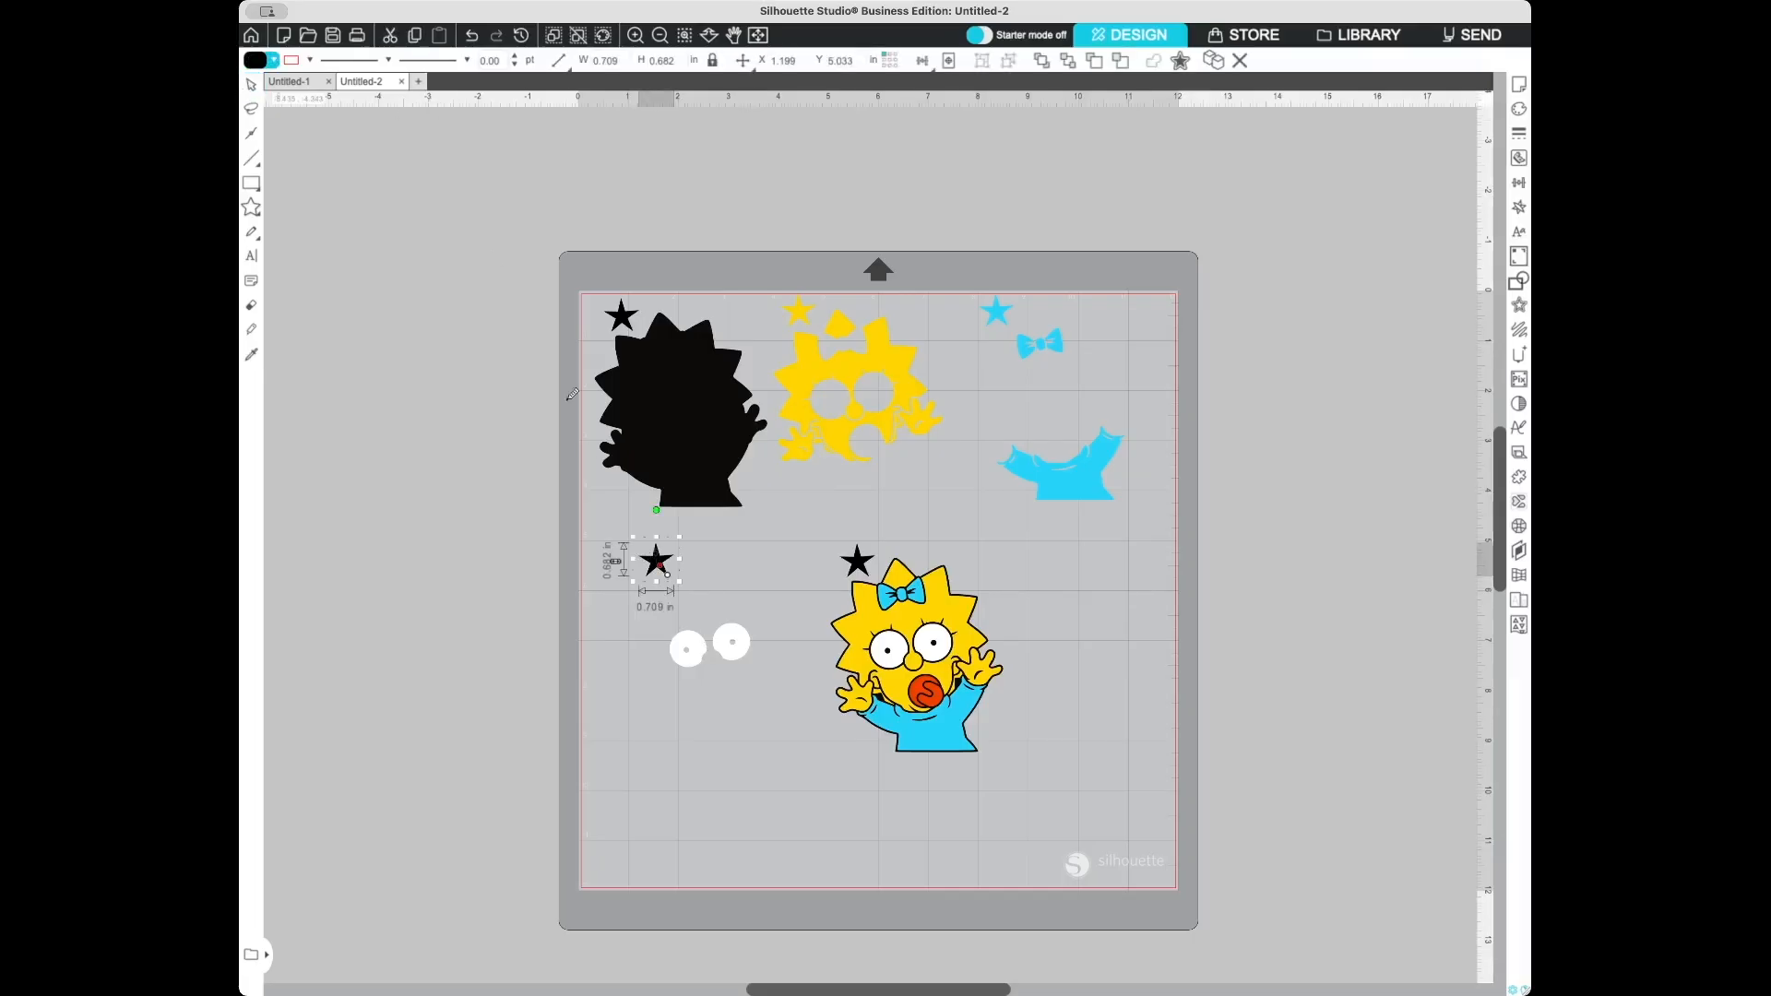
{"action": "left_click", "coordinate": [718, 639]}
{"action": "left_click", "coordinate": [641, 557]}
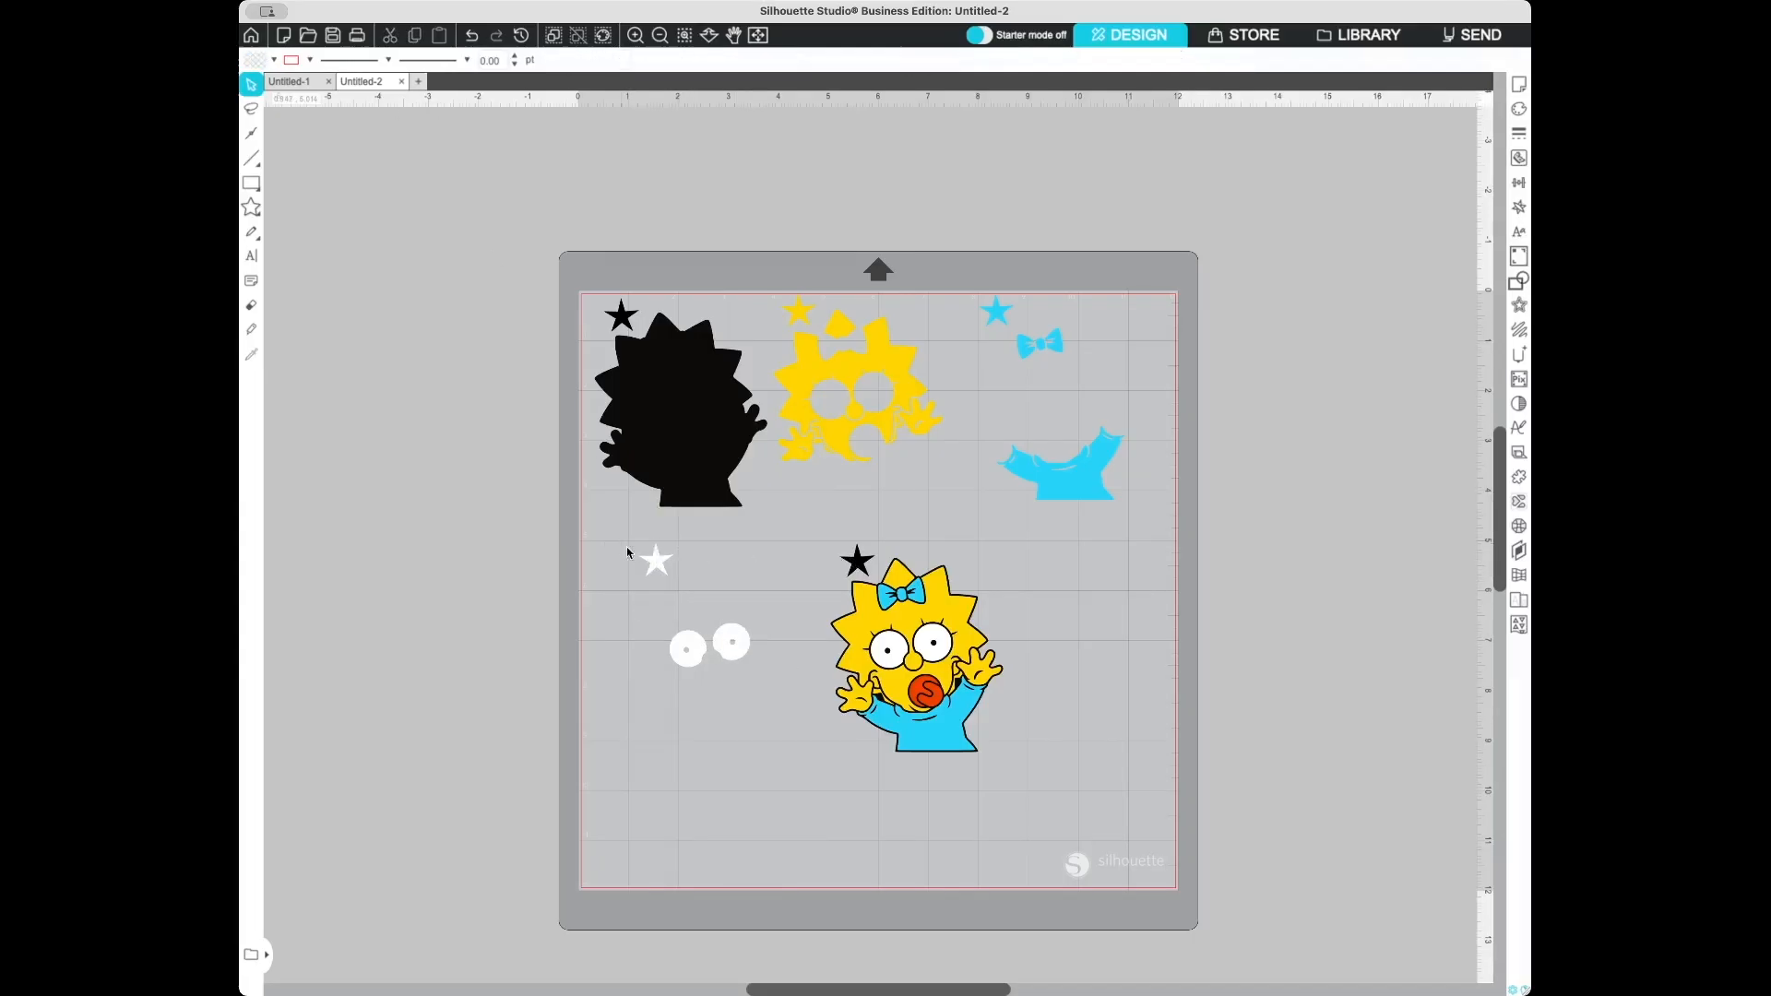
- Group the white eyes with the white star
{"action": "left_click", "coordinate": [655, 559]}
{"action": "left_click", "coordinate": [738, 644], "text": "shift"}
{"action": "right_click", "coordinate": [749, 633]}
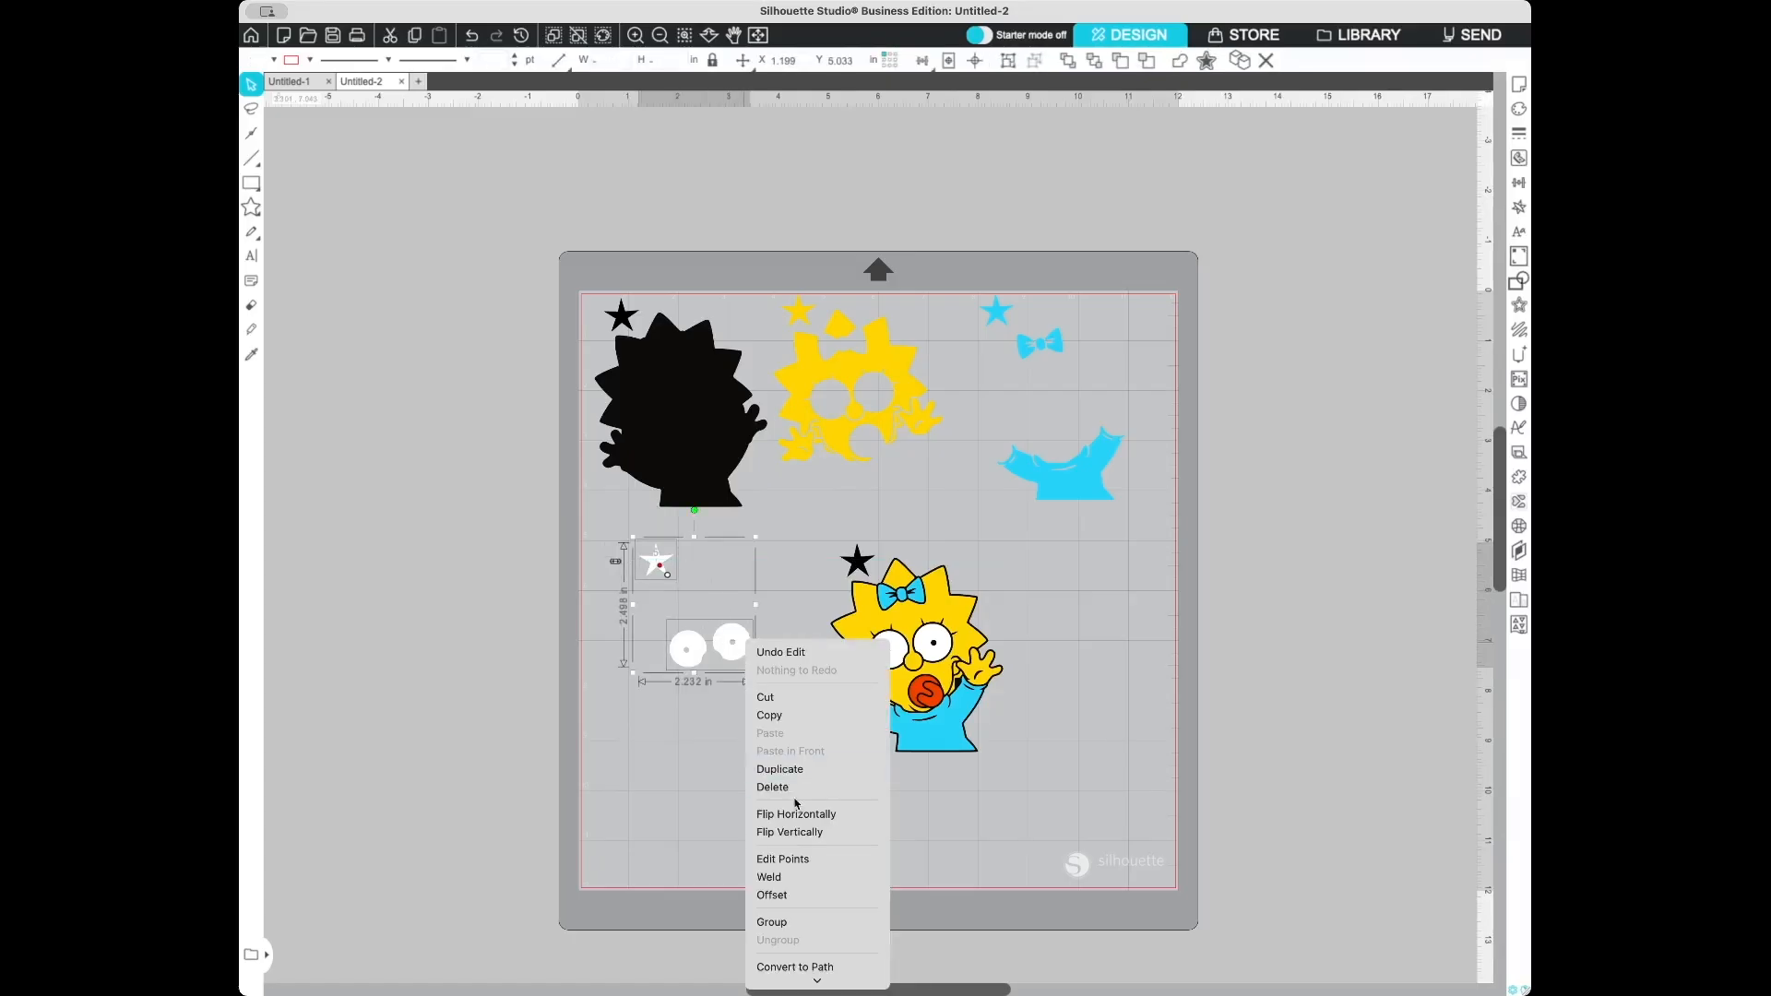
{"action": "left_click", "coordinate": [818, 919]}
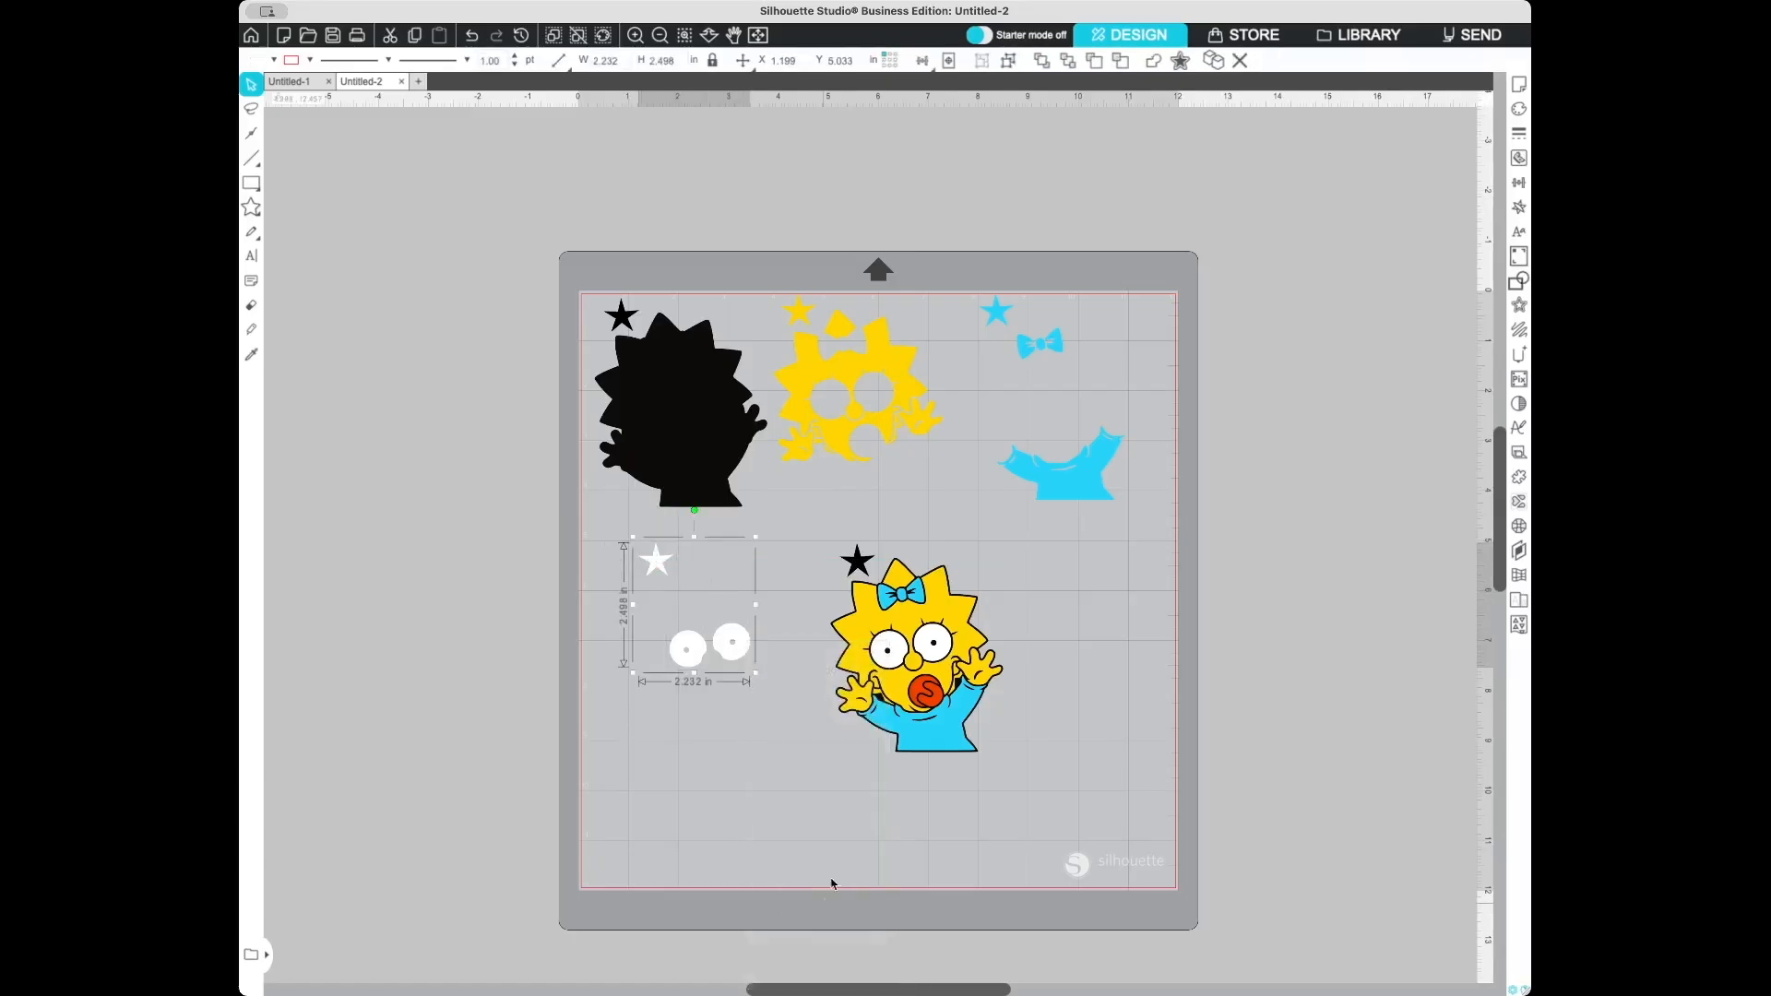
{"action": "left_click", "coordinate": [1096, 623]}
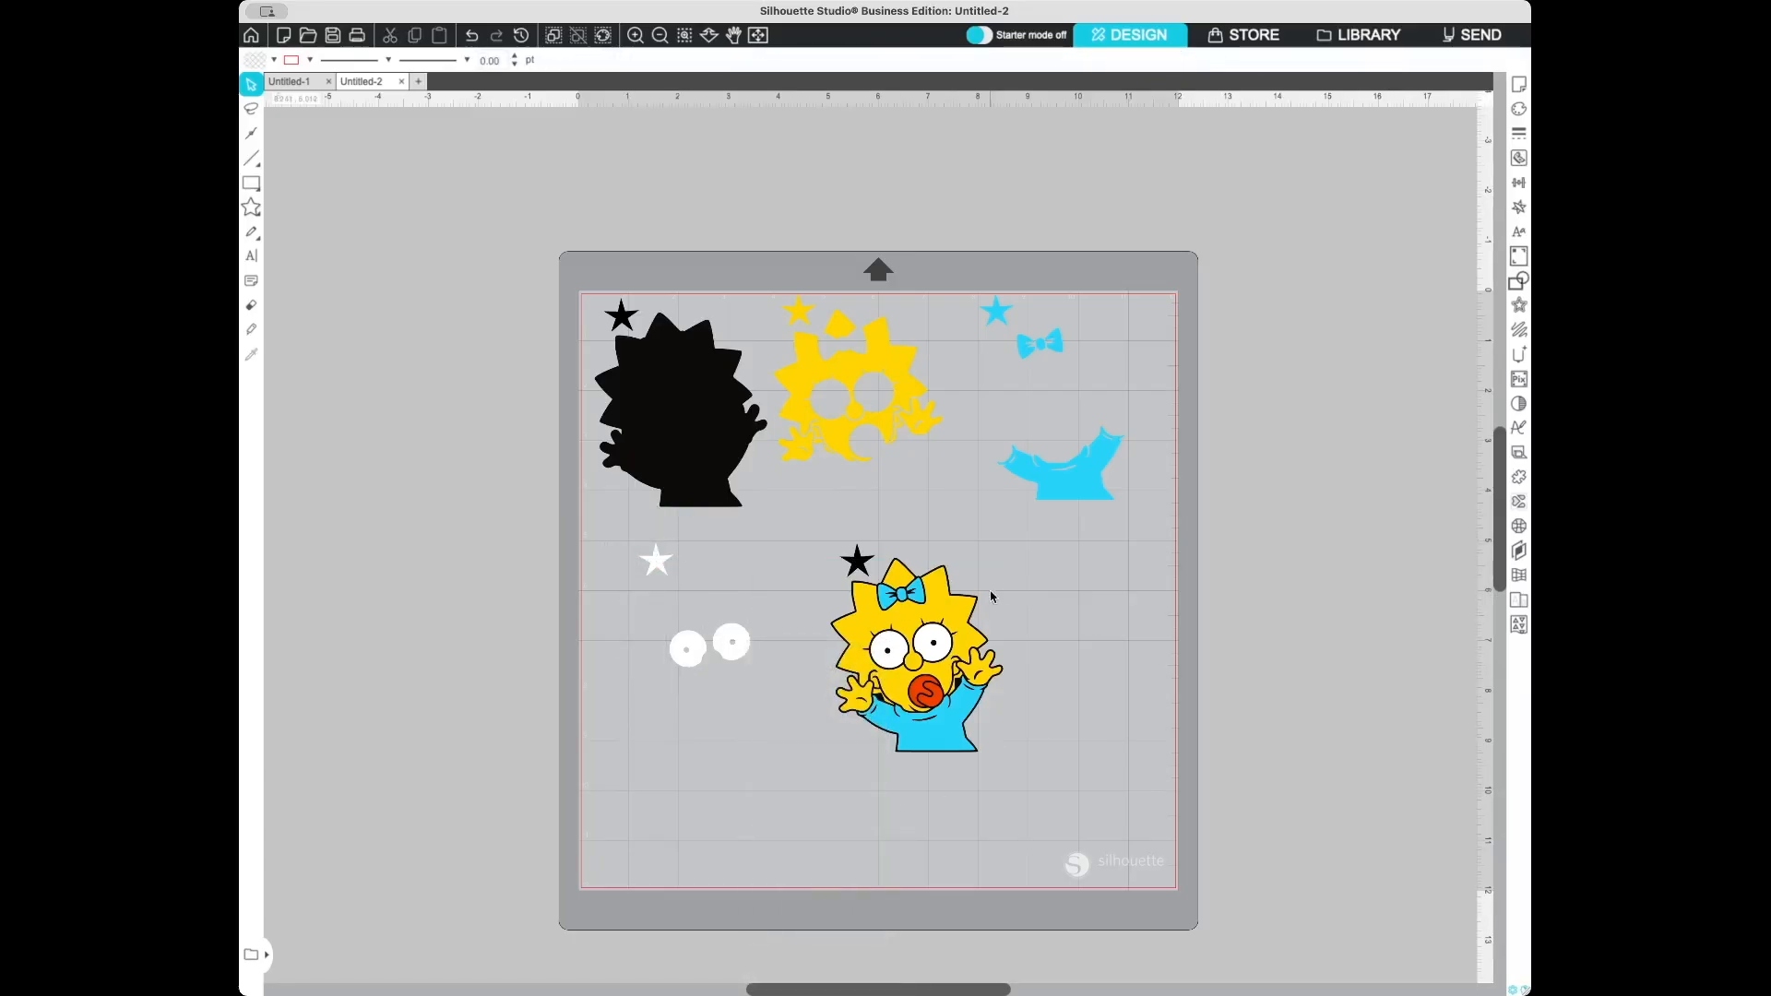
- Delete the blue, yellow, black and white parts of the fifth copy, leaving only the red pacifier
{"action": "left_click", "coordinate": [922, 599]}
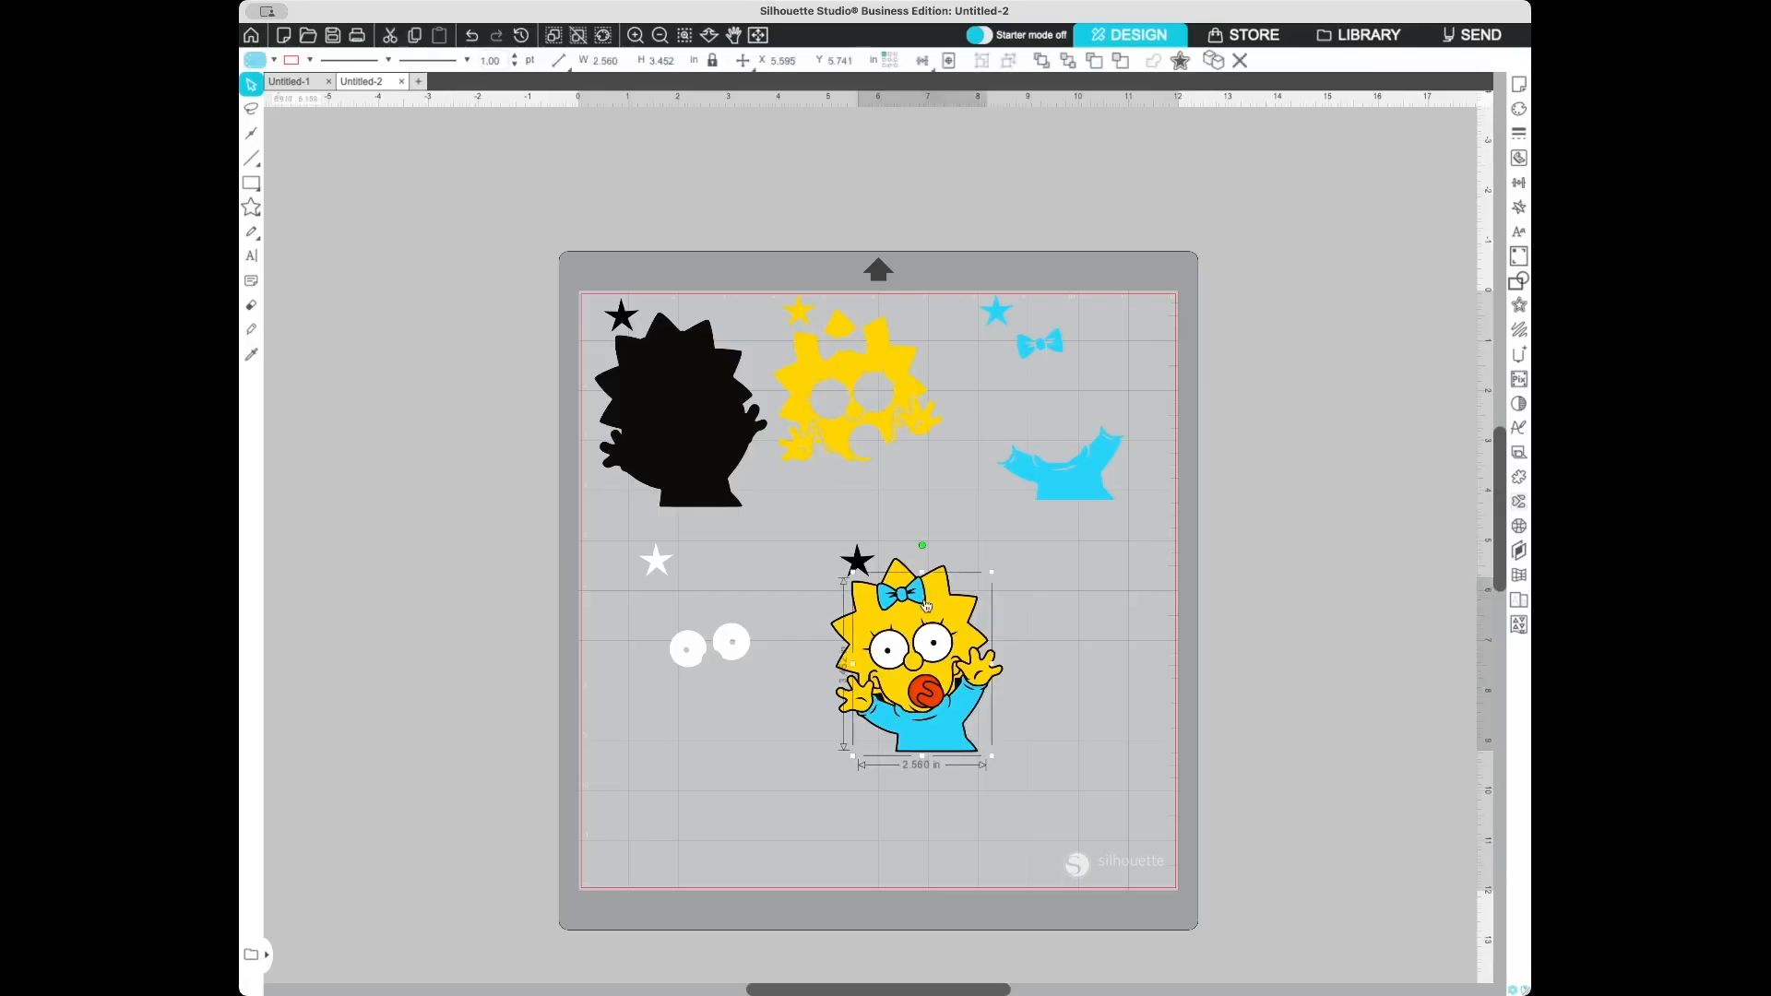
{"action": "key", "text": "Delete"}
{"action": "left_click", "coordinate": [957, 608]}
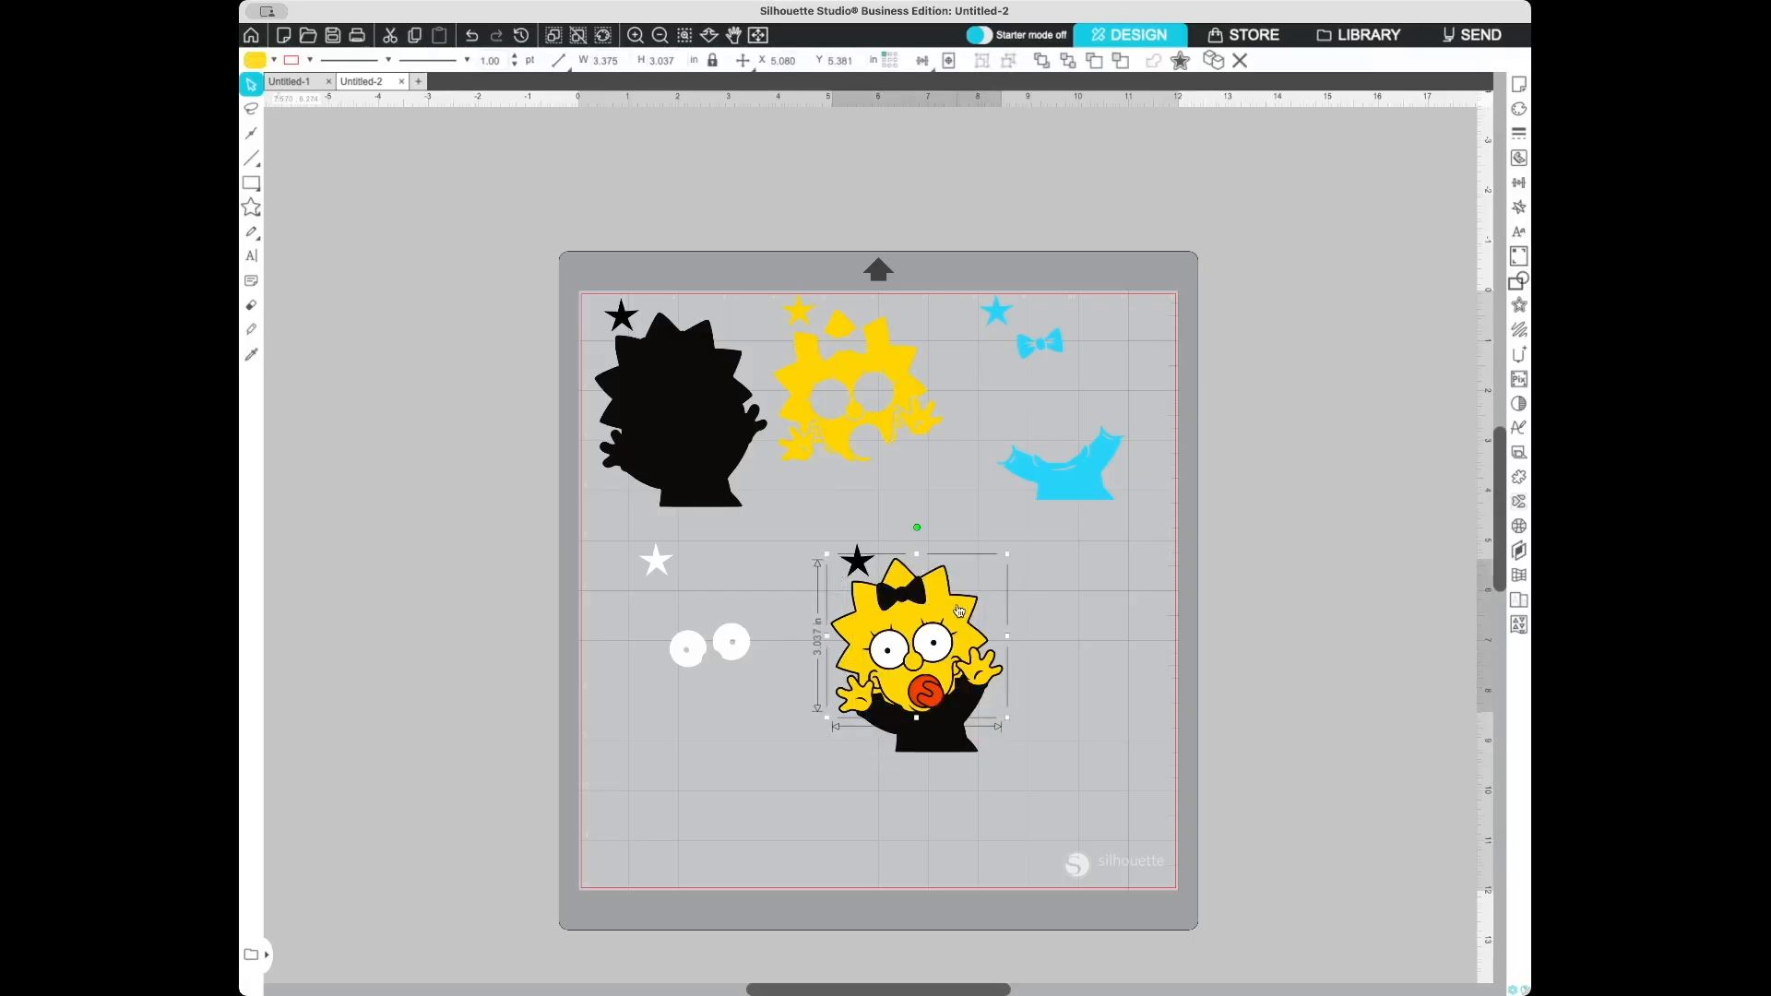
{"action": "key", "text": "Delete"}
{"action": "left_click", "coordinate": [943, 653]}
{"action": "key", "text": "Delete"}
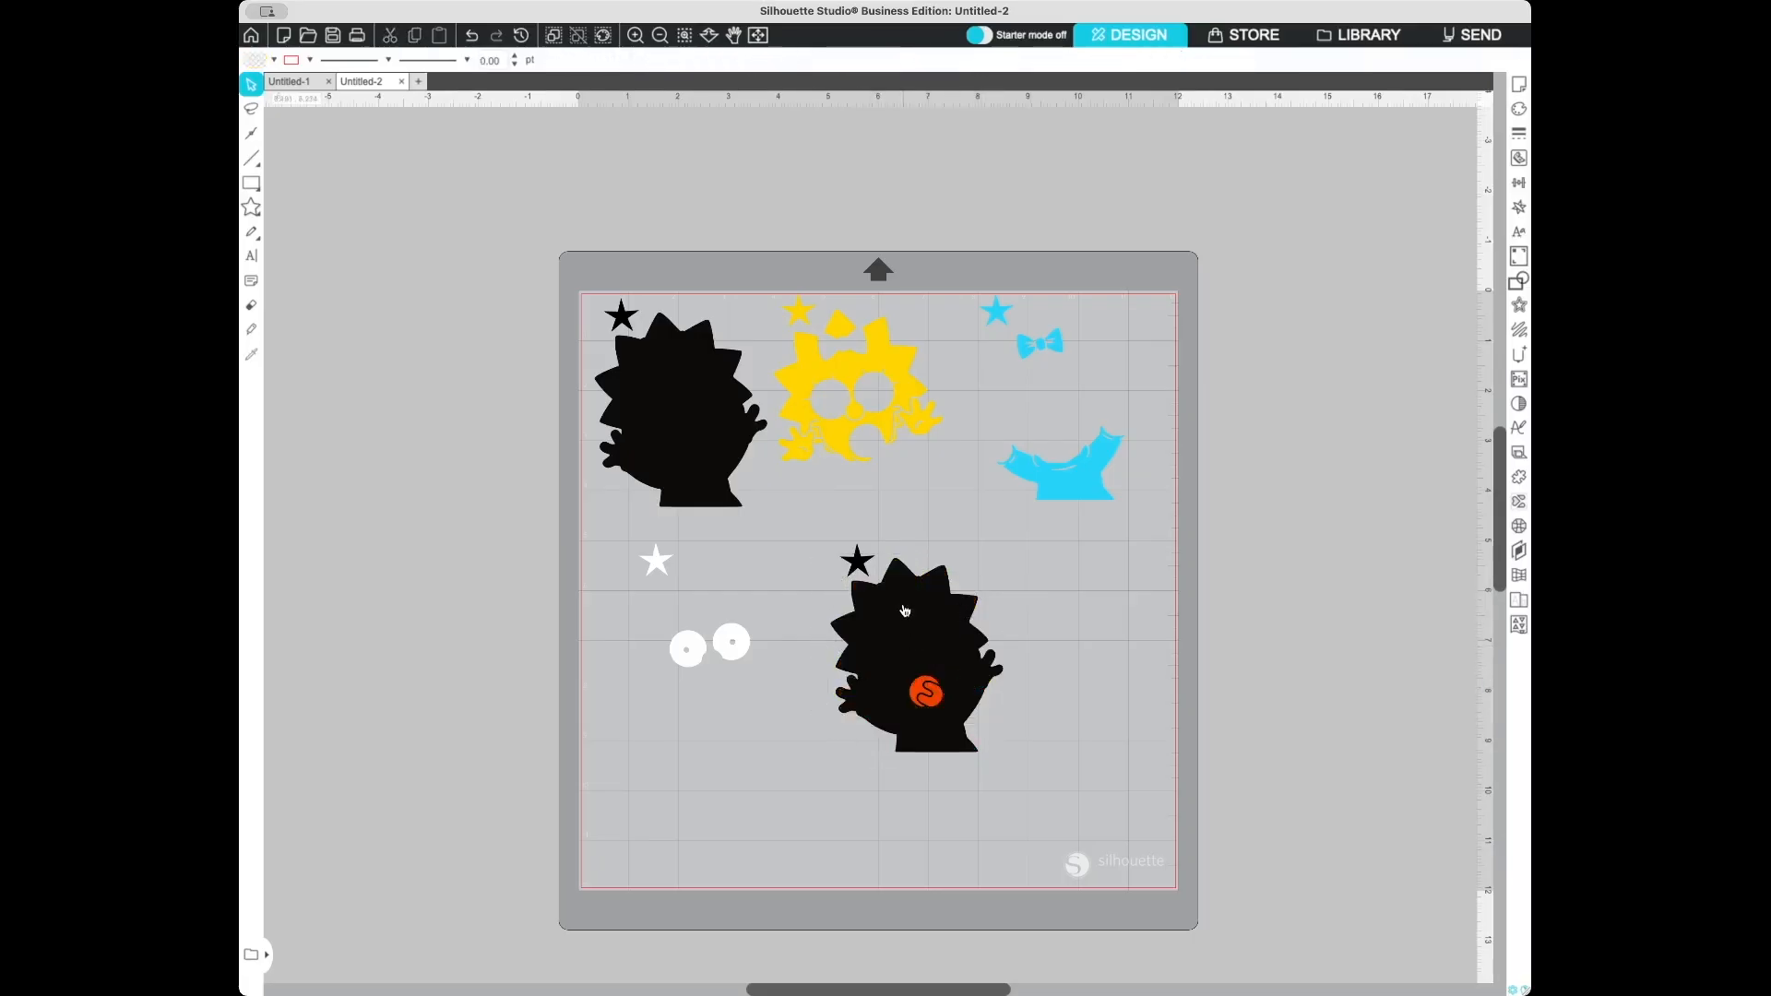
{"action": "left_click", "coordinate": [914, 614]}
{"action": "key", "text": "Delete"}
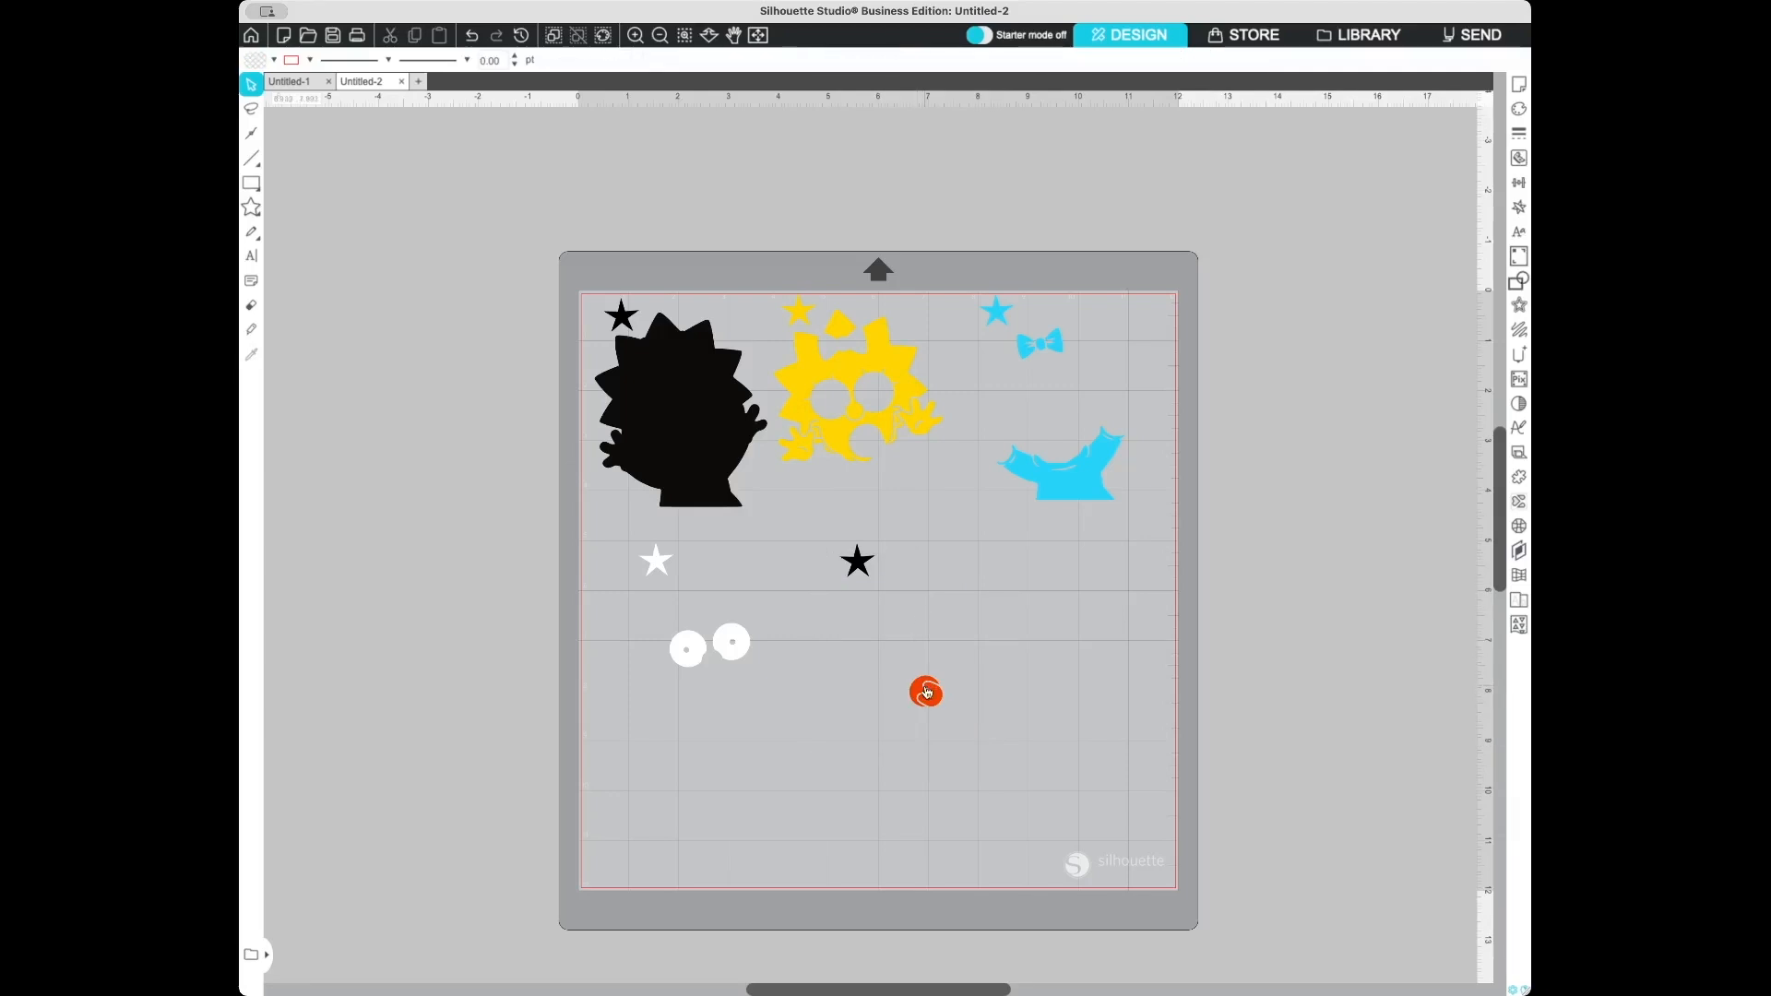
- Fill the fifth copy's star with the pacifier's red using the eyedropper and group the star with the pacifier
{"action": "left_click", "coordinate": [858, 564]}
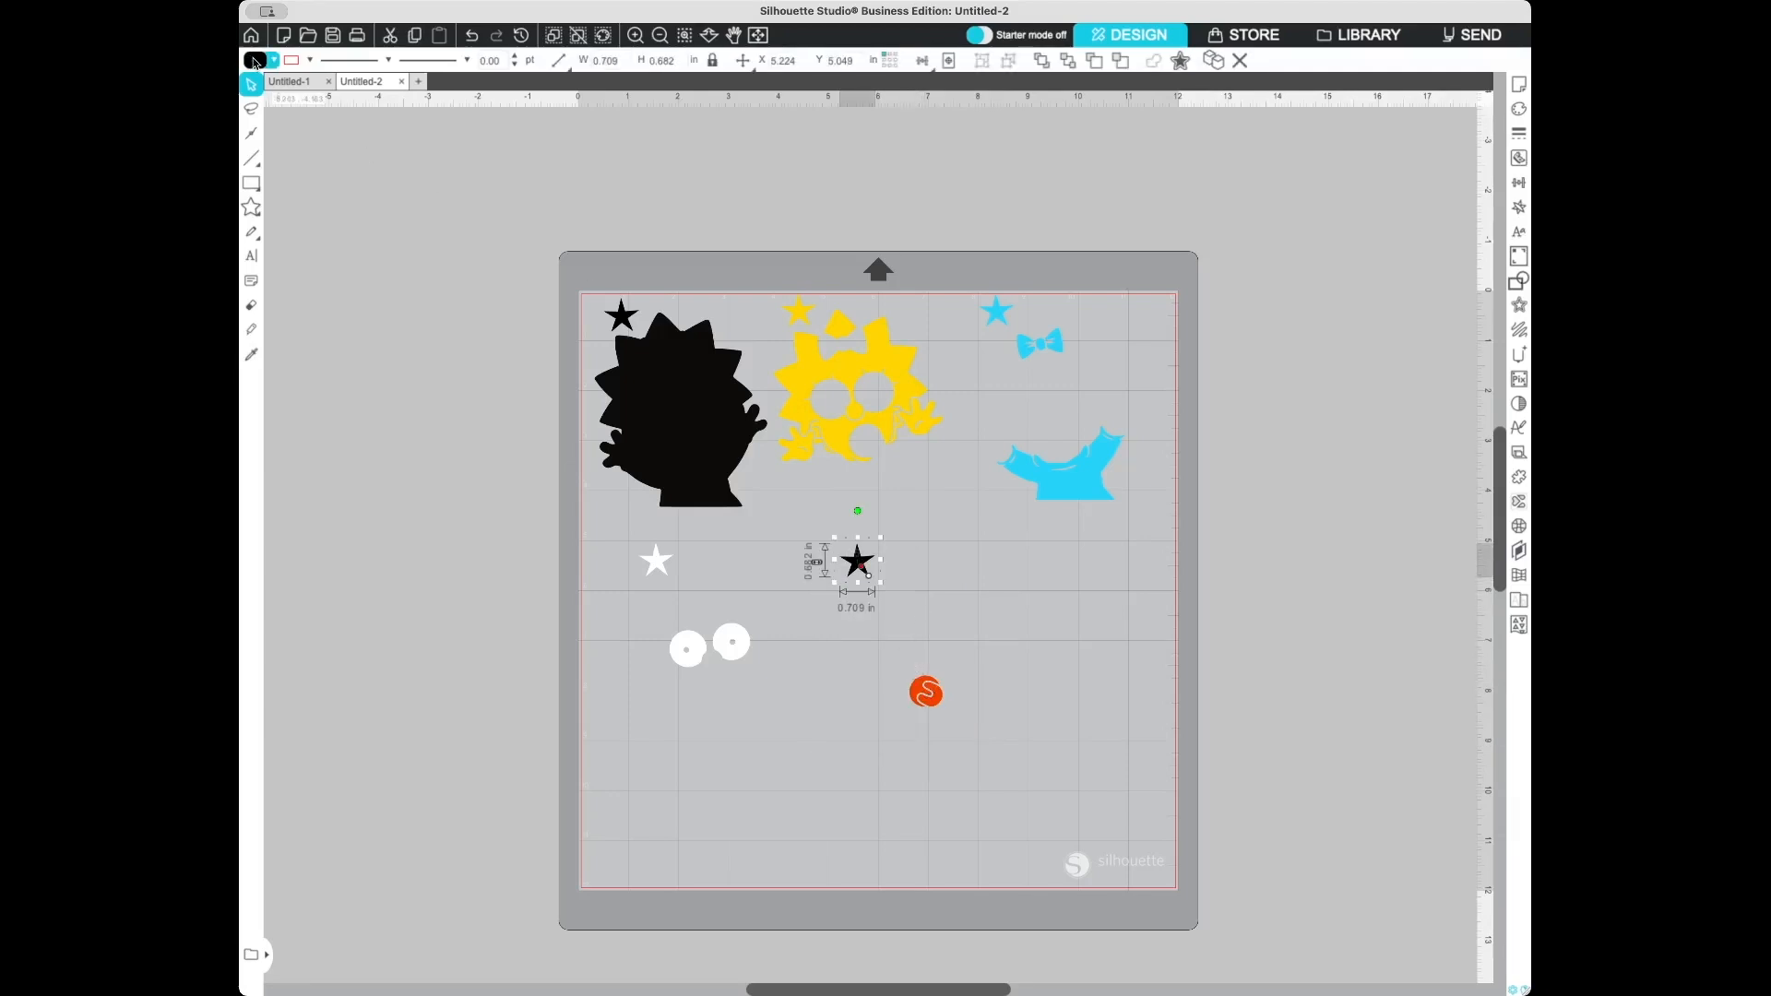
{"action": "left_click", "coordinate": [923, 692]}
{"action": "left_click_drag", "start_coordinate": [816, 528], "coordinate": [957, 706]}
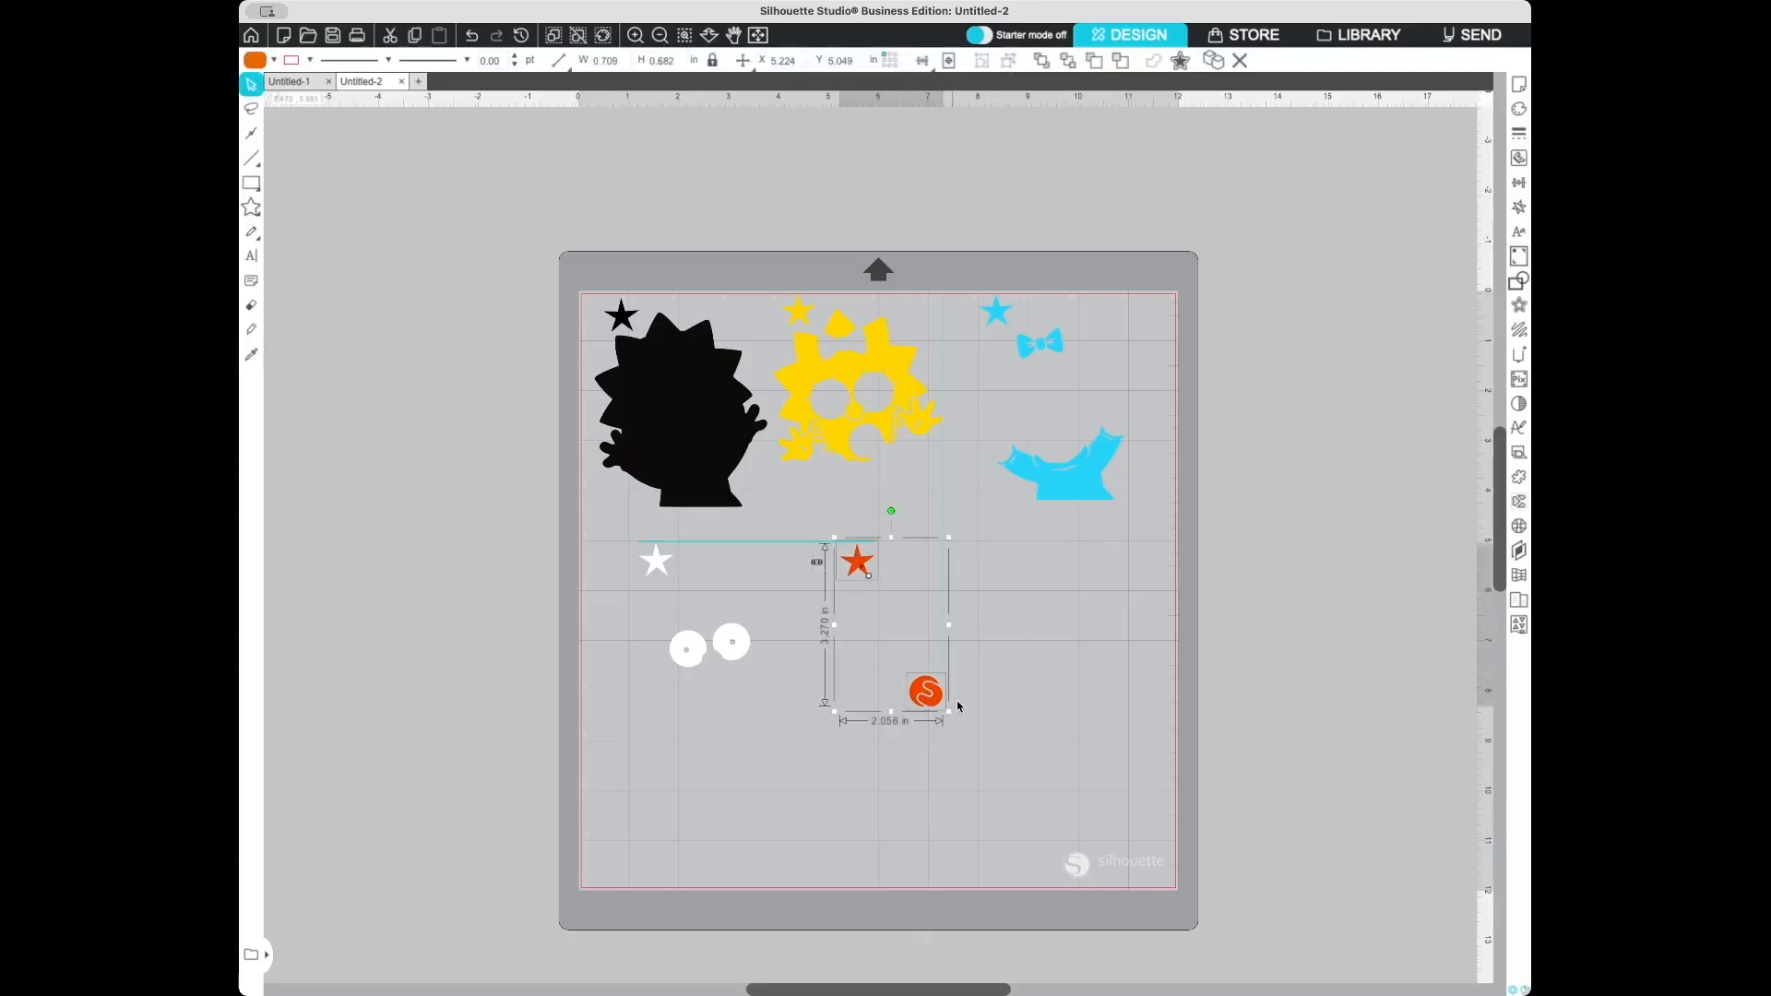
{"action": "right_click", "coordinate": [926, 681]}
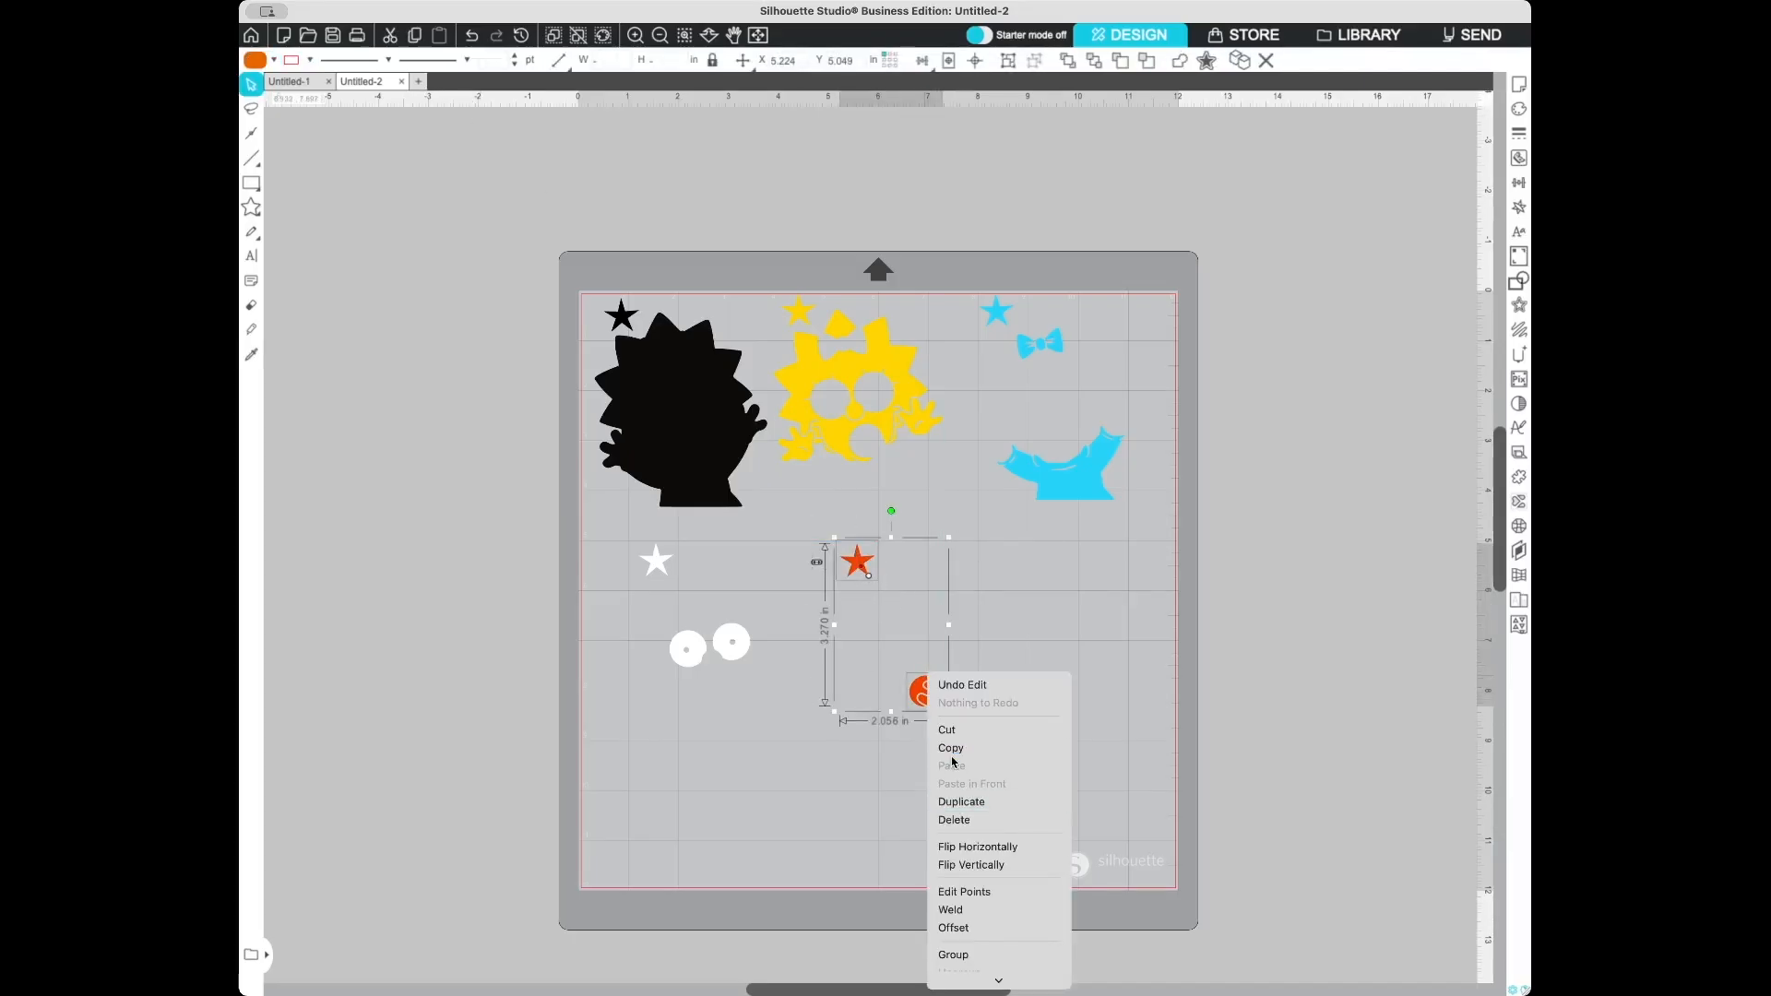
{"action": "left_click", "coordinate": [974, 956]}
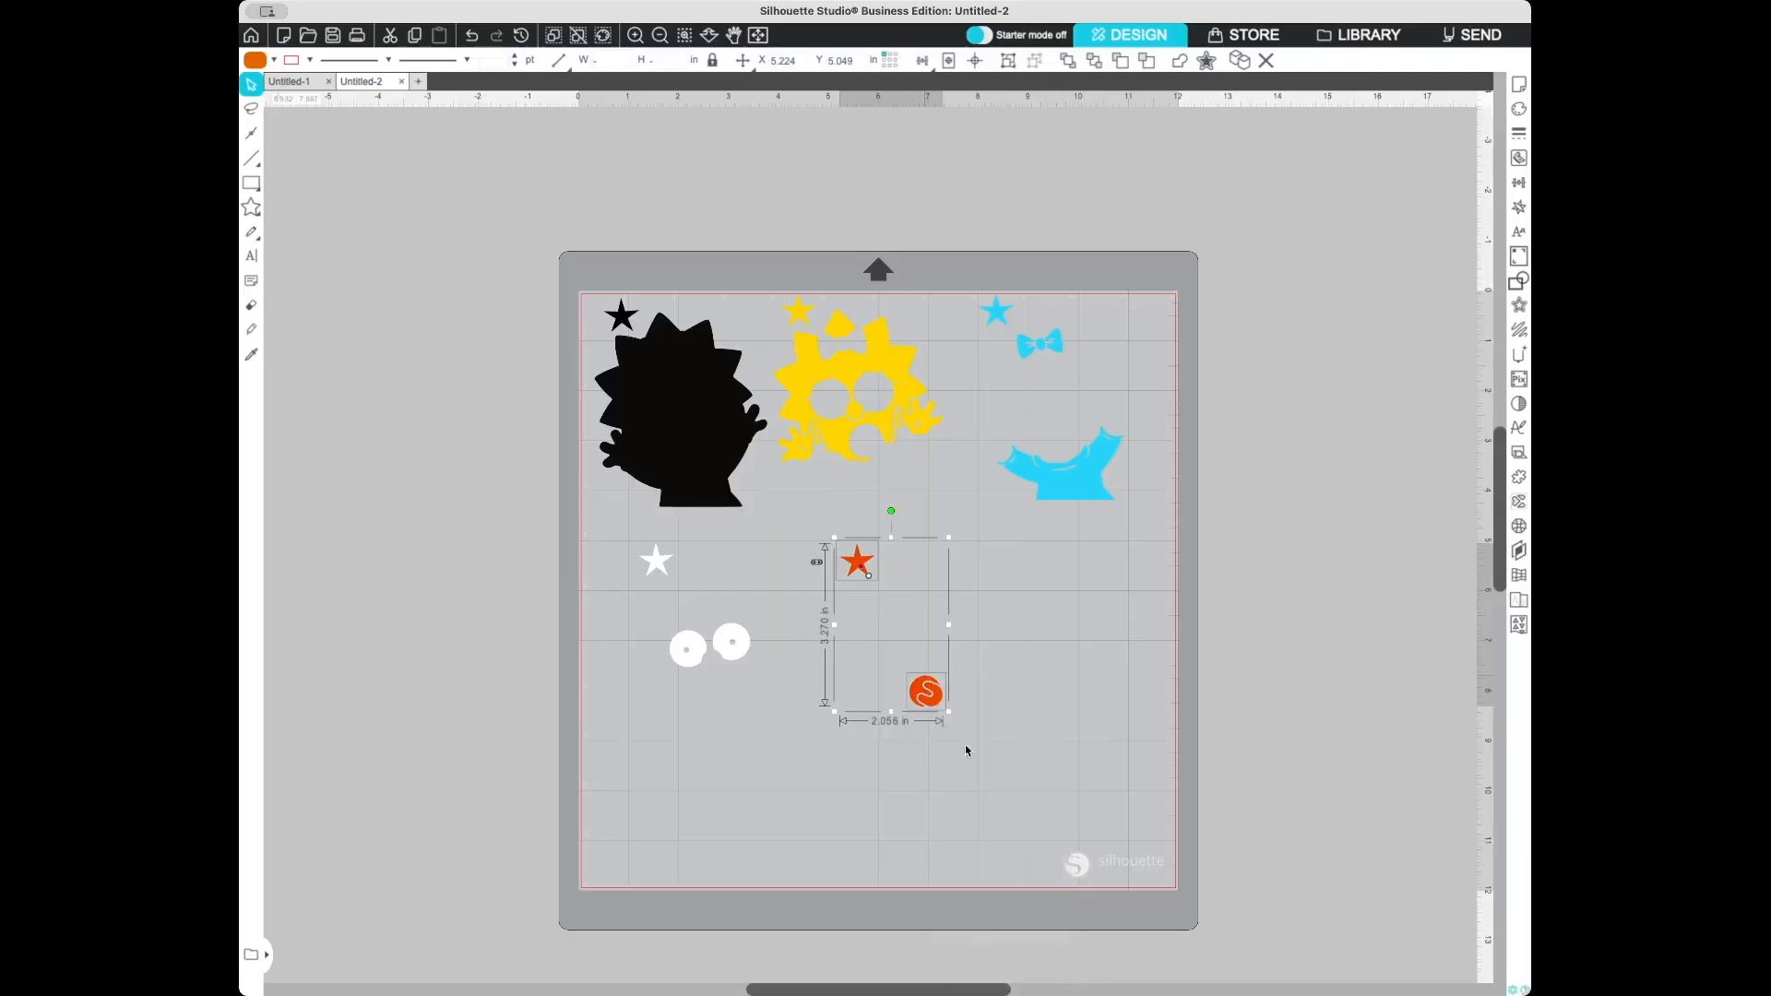
{"action": "left_click", "coordinate": [1076, 604]}
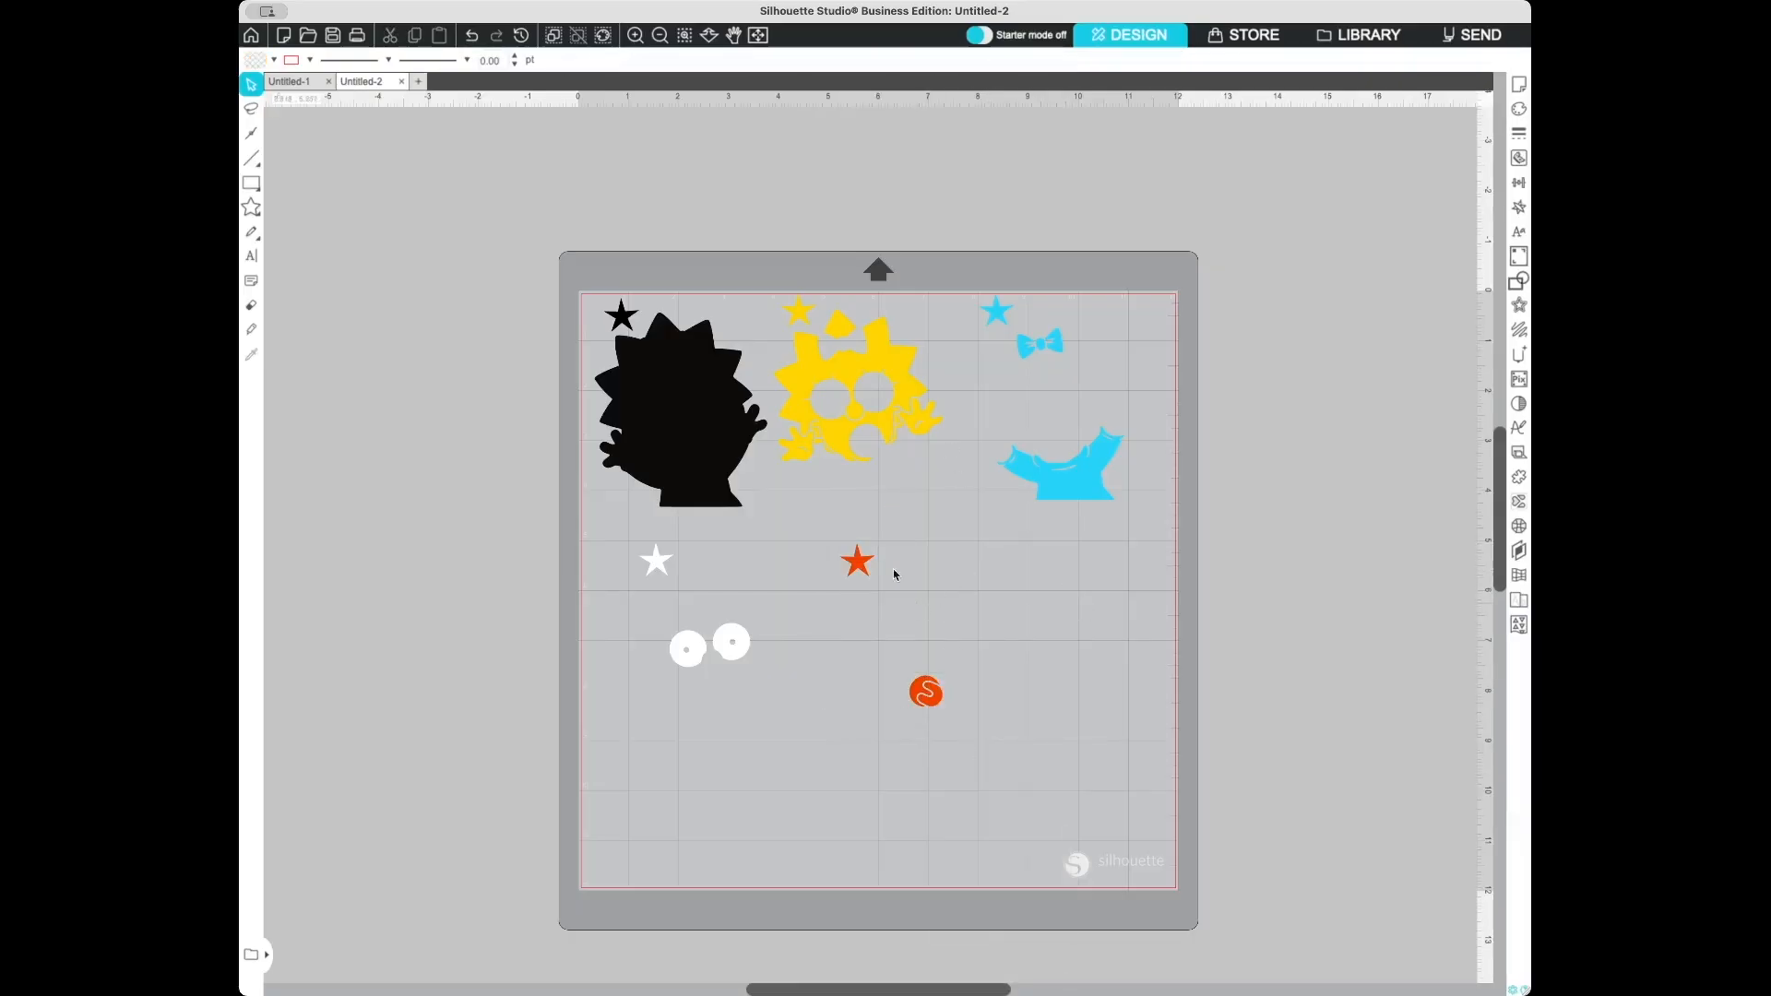
- Spread the layer groups apart on the mat, moving the red, white and yellow groups toward the bottom
{"action": "left_click_drag", "start_coordinate": [1077, 494], "coordinate": [1123, 485]}
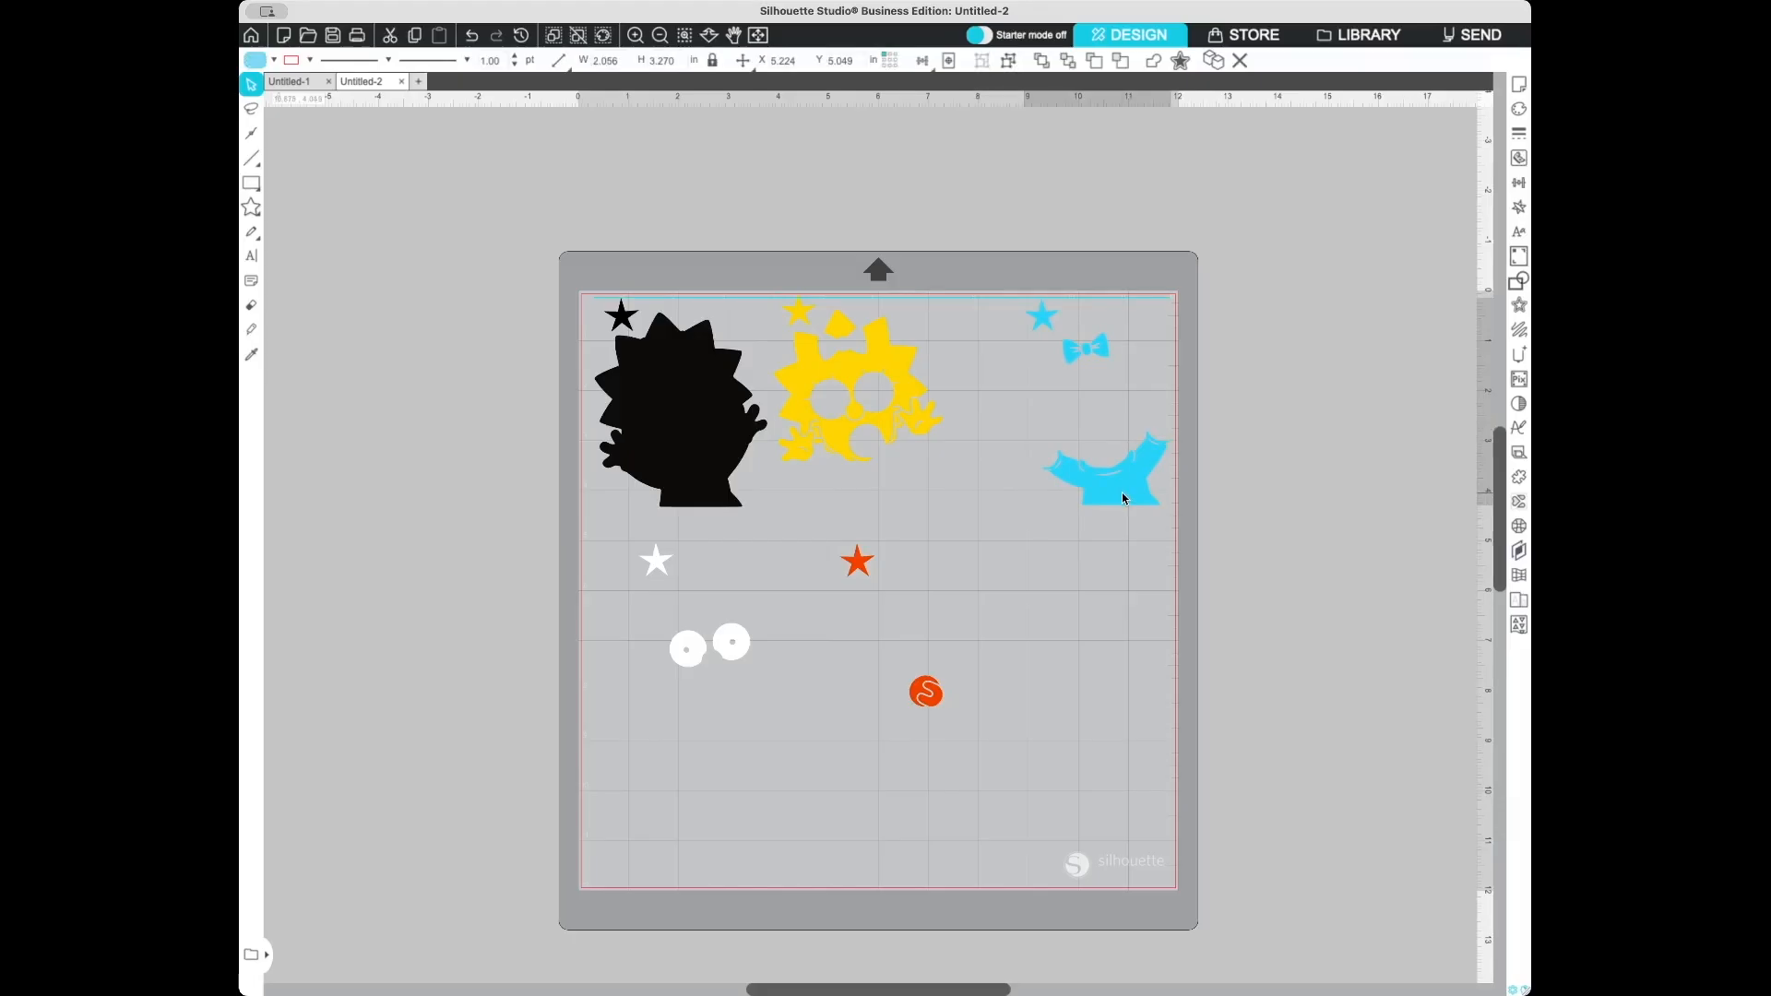
{"action": "left_click_drag", "start_coordinate": [926, 691], "coordinate": [775, 872]}
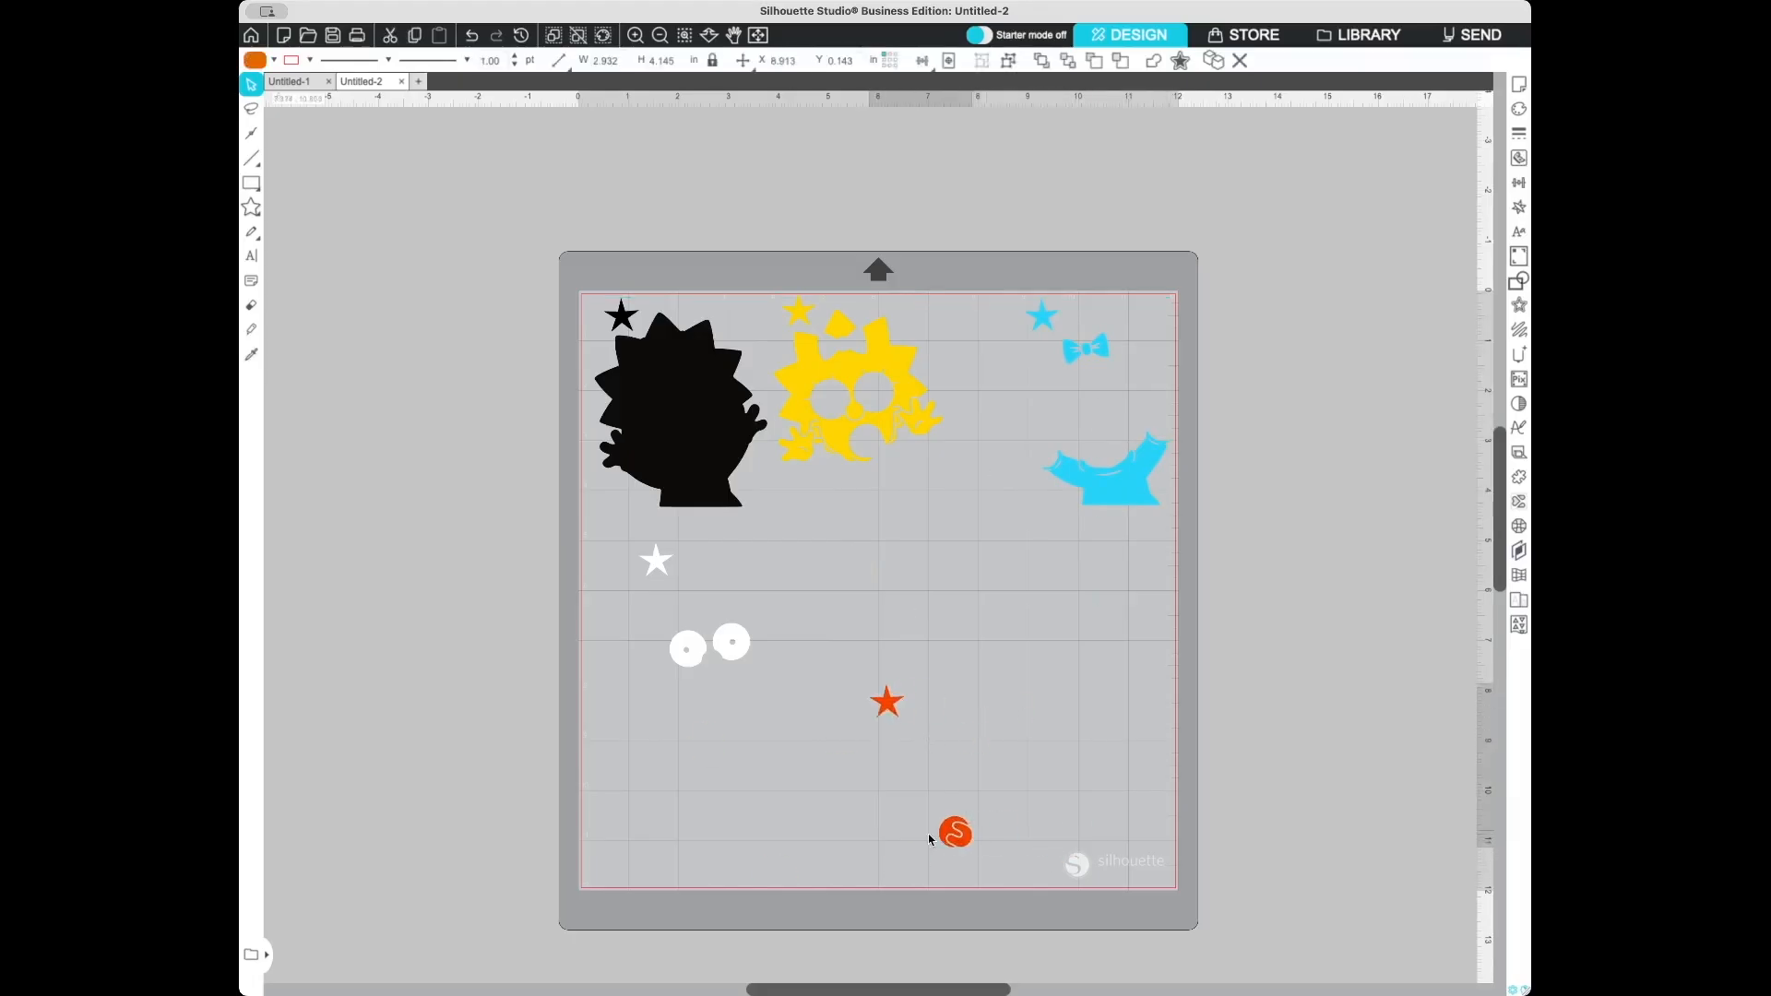
{"action": "left_click", "coordinate": [698, 657]}
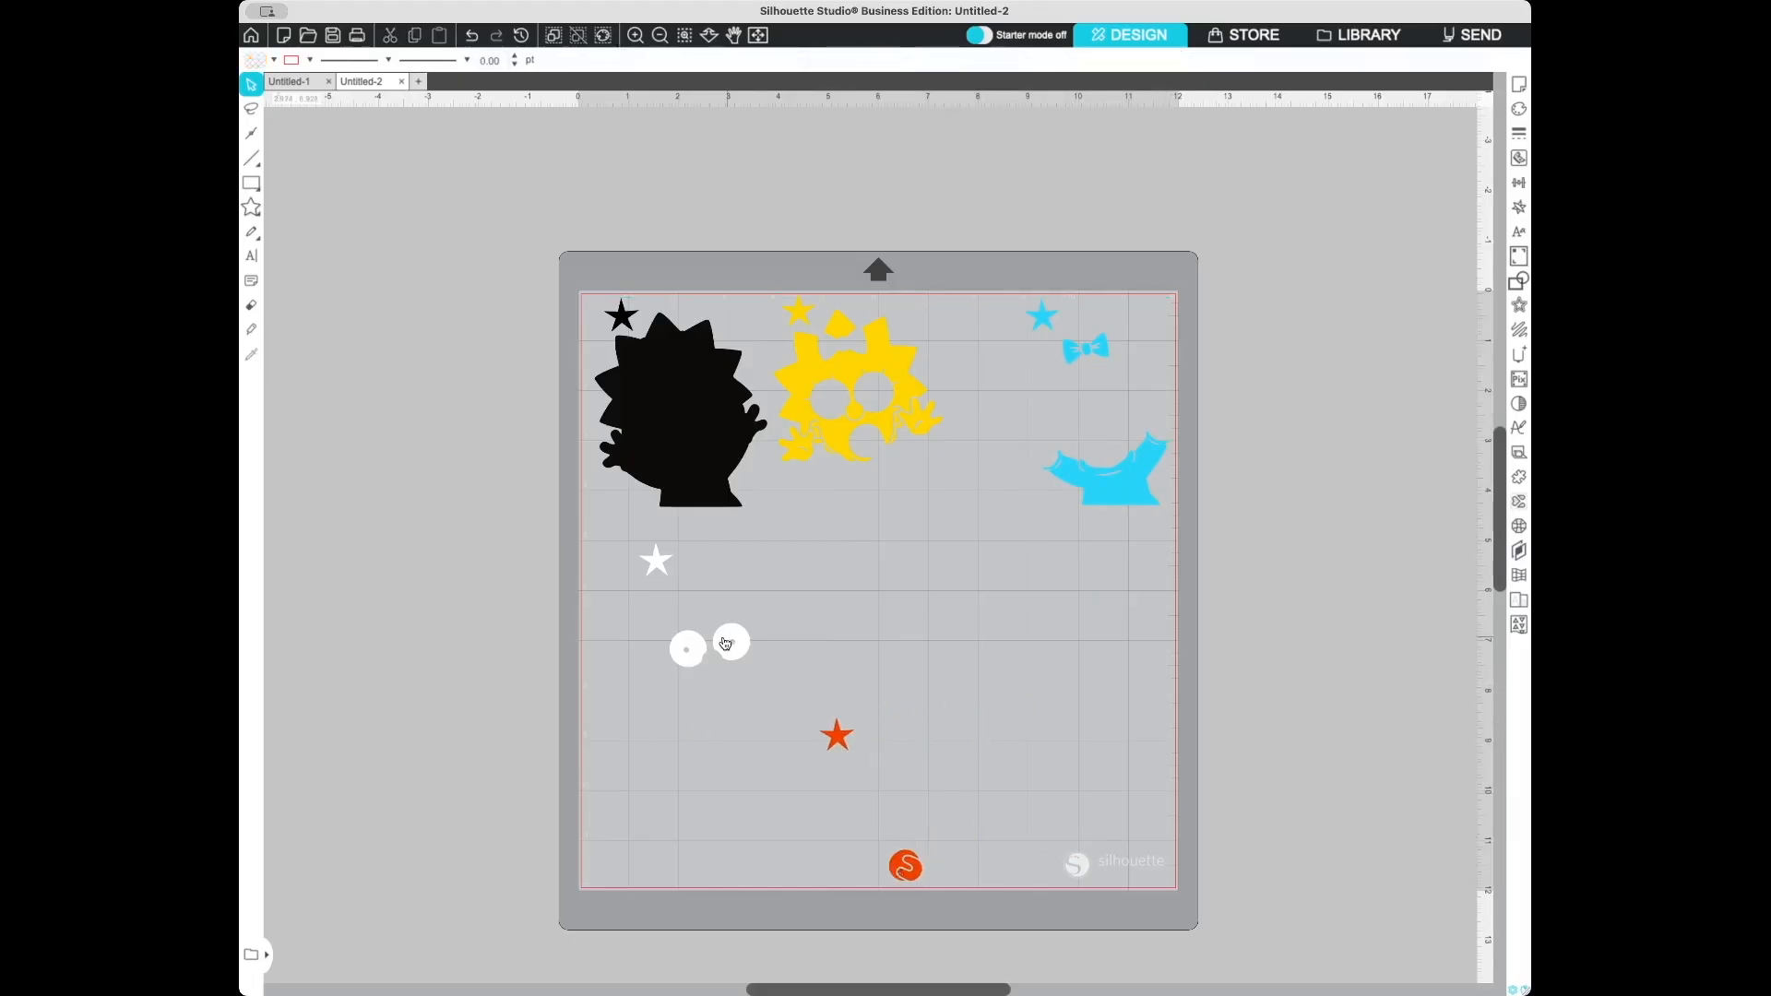
{"action": "left_click_drag", "start_coordinate": [725, 643], "coordinate": [708, 842]}
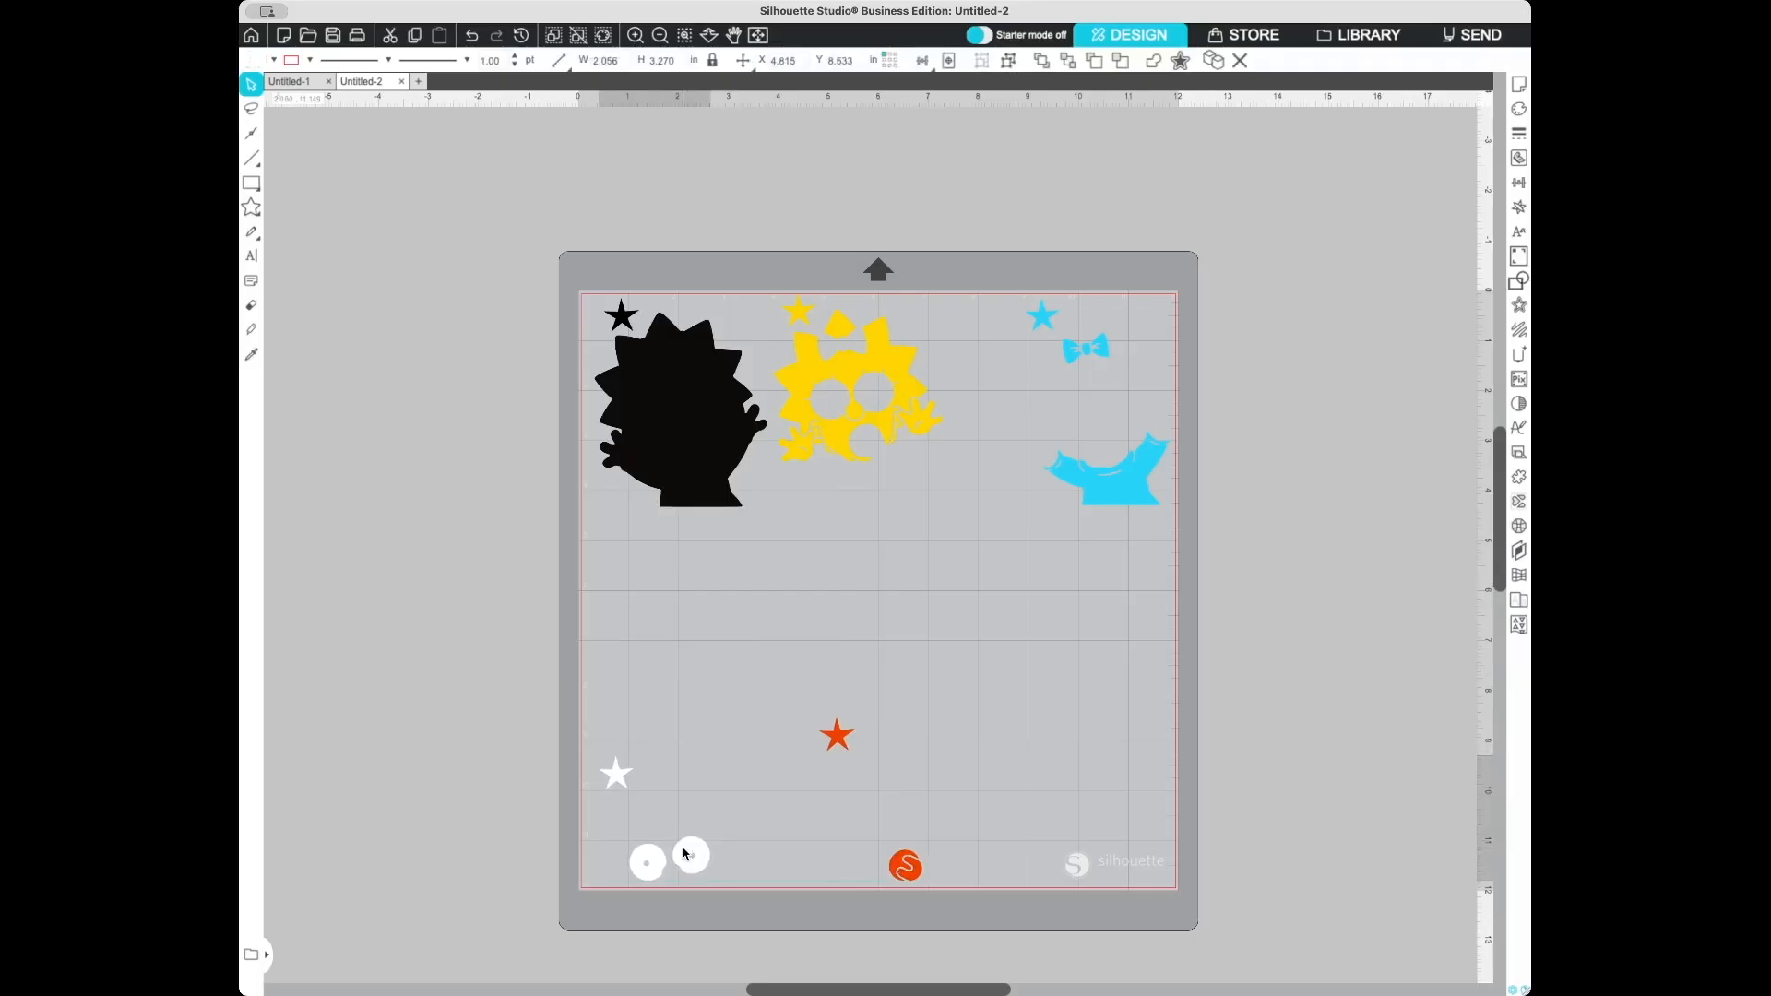
{"action": "left_click", "coordinate": [956, 328]}
{"action": "mouse_move", "coordinate": [878, 359]}
{"action": "left_mouse_down"}
{"action": "mouse_move", "coordinate": [1112, 566]}
{"action": "mouse_move", "coordinate": [1068, 795]}
{"action": "mouse_move", "coordinate": [1106, 772]}
{"action": "left_mouse_up"}
{"action": "left_click", "coordinate": [1089, 681]}
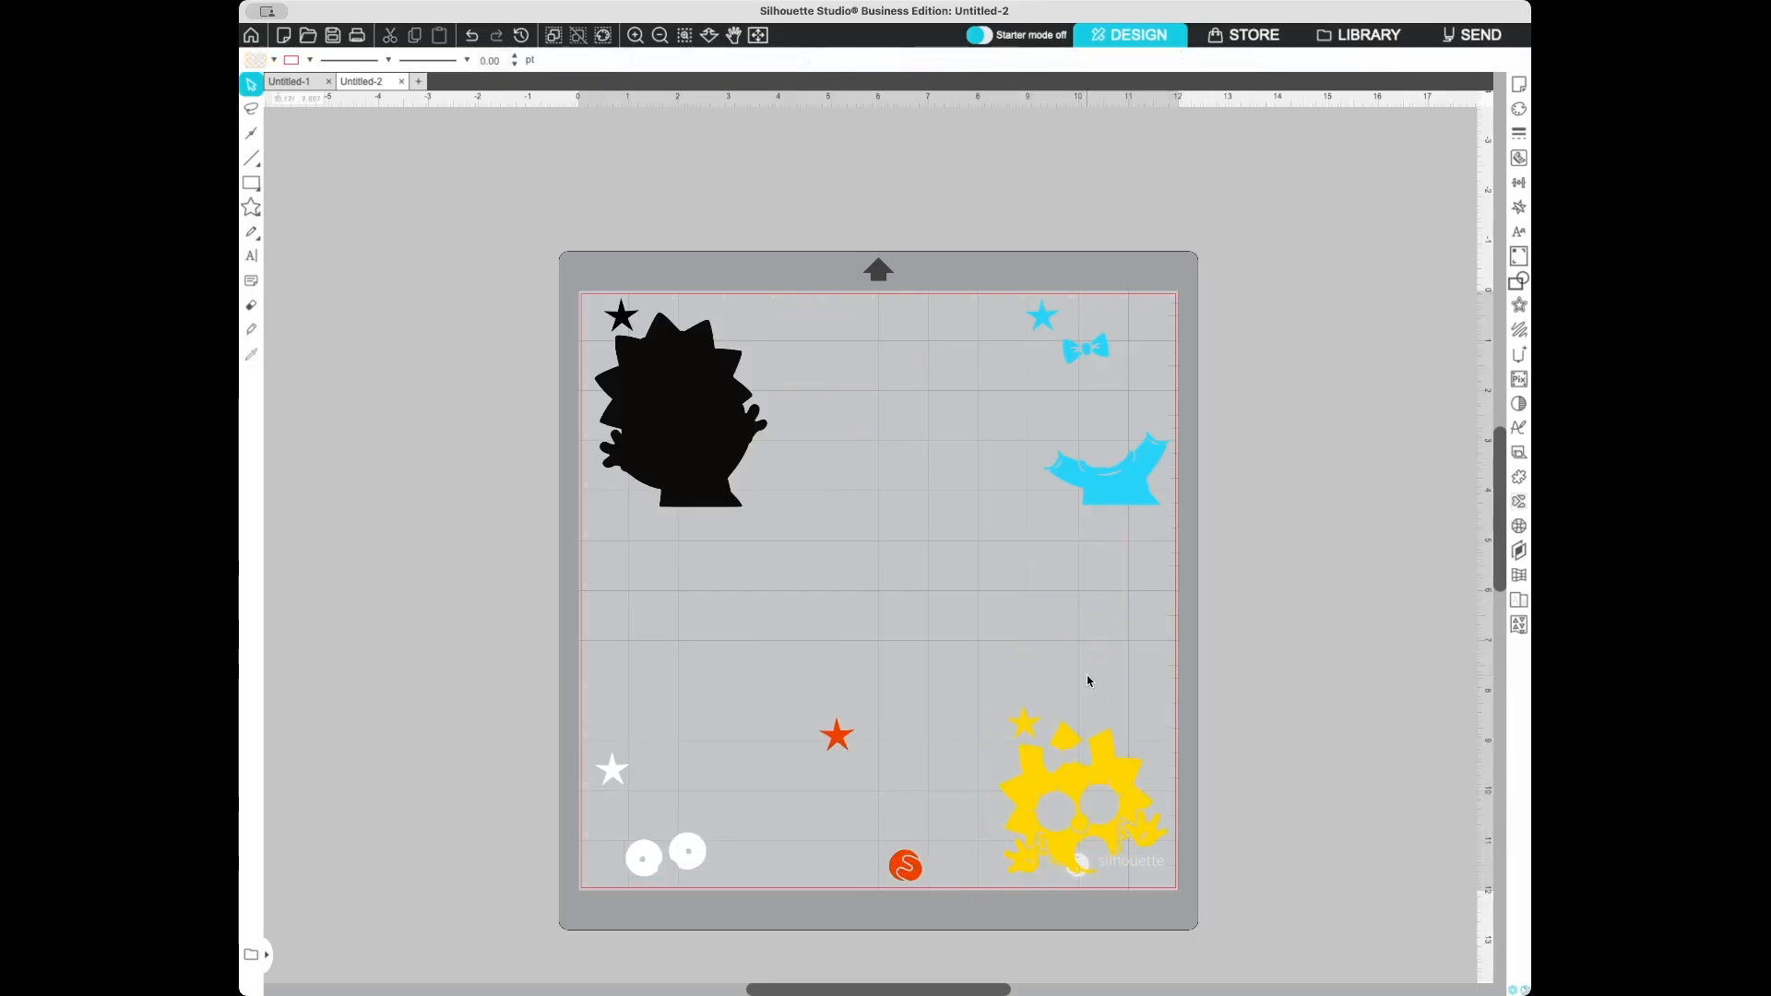